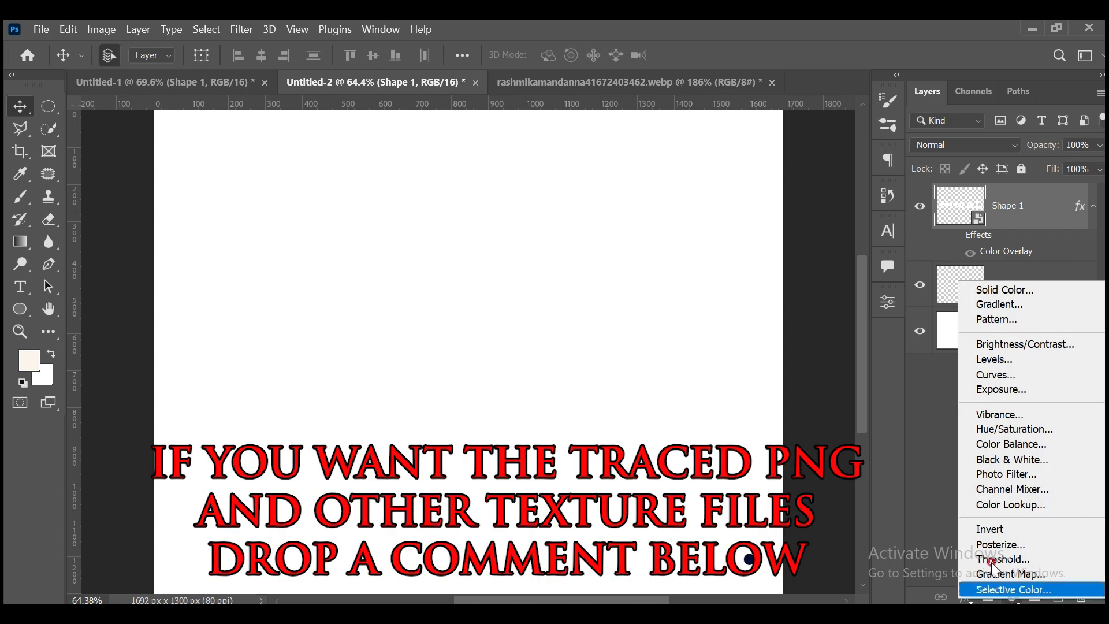
Add a dark navy solid color fill layer (020c2f) directly above the Background layer.
left_click(1010, 329)
left_click(1010, 596)
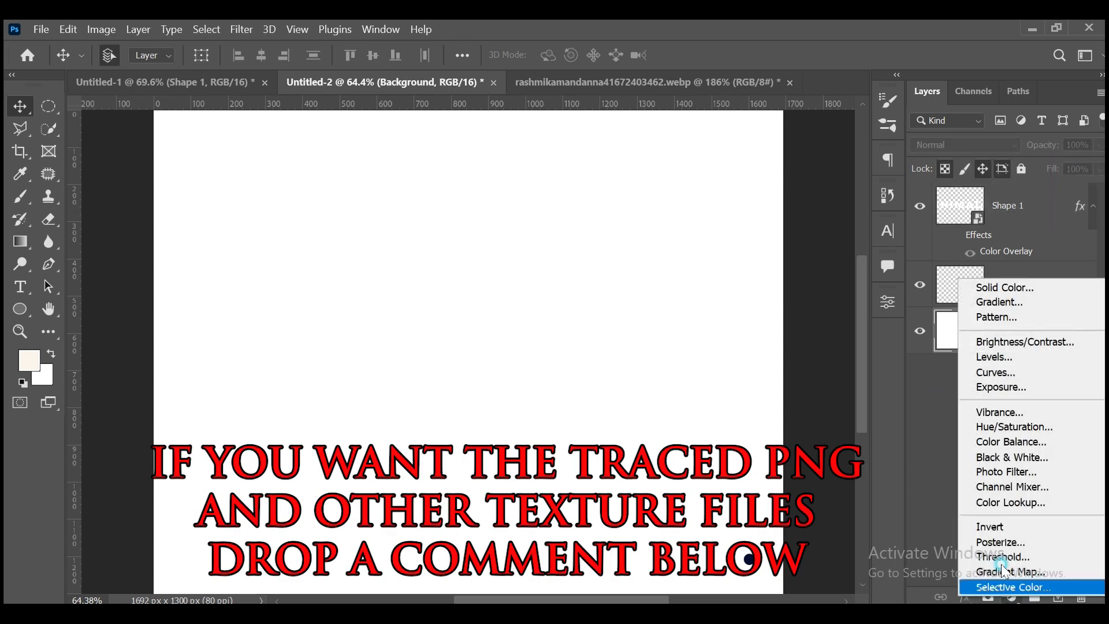
left_click(983, 291)
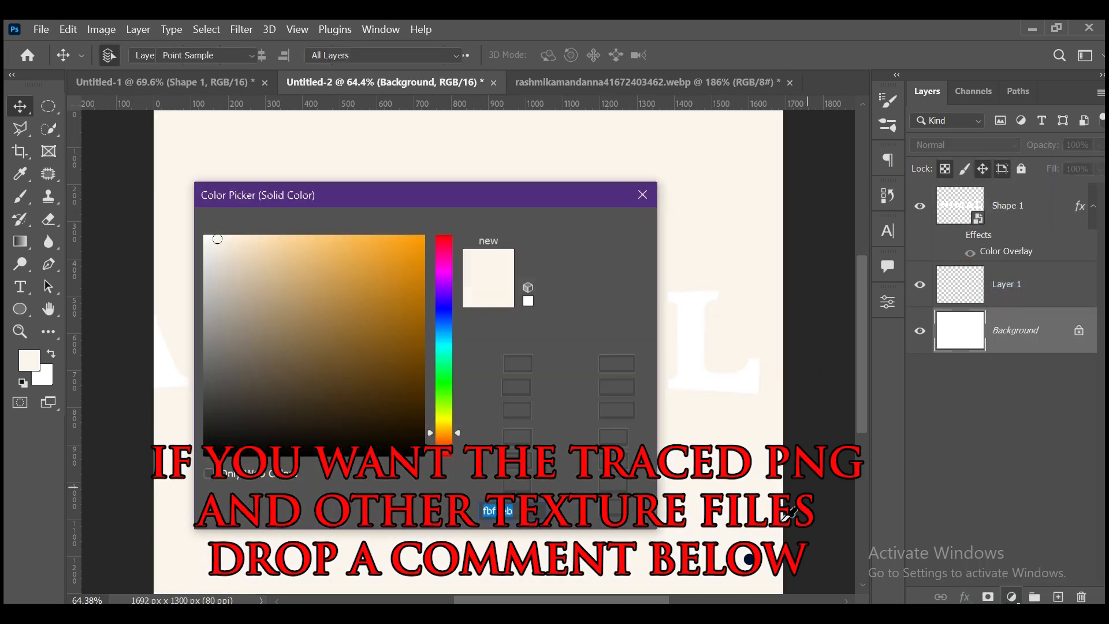
left_click(748, 557)
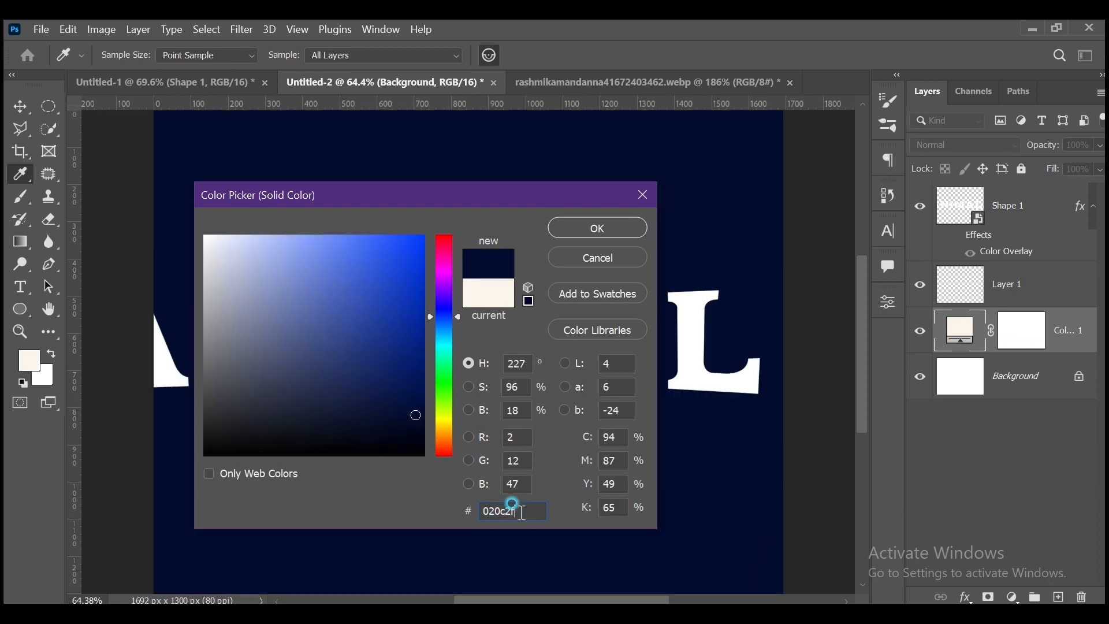
left_click(594, 227)
Hide Layer 1 and move it below the navy color fill layer.
left_click(1013, 211)
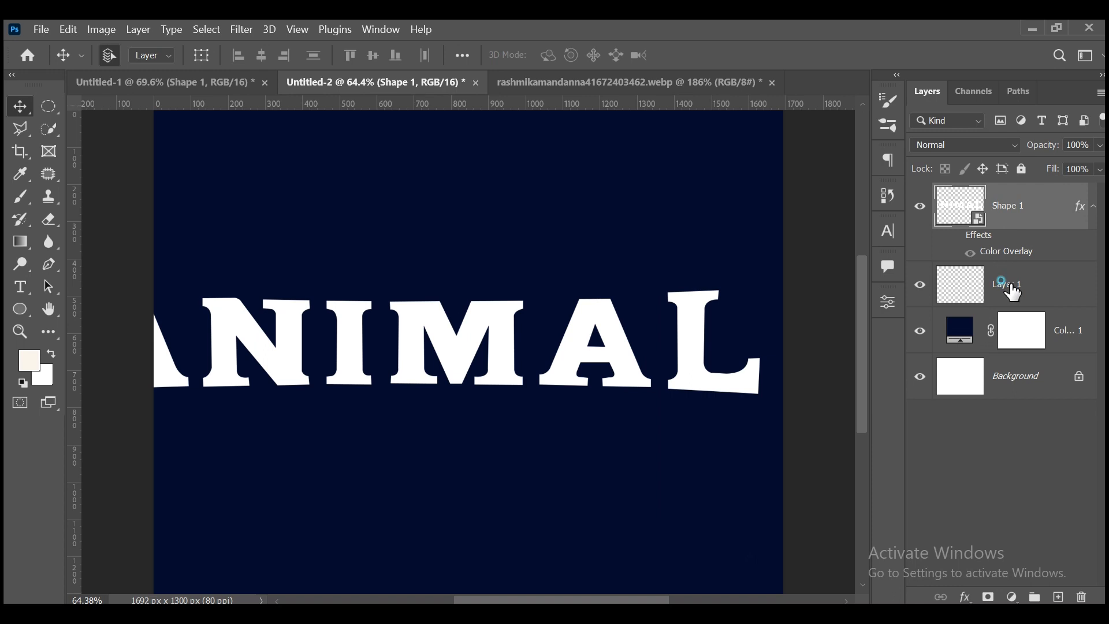
left_click(1006, 283)
left_click(920, 284)
left_click_drag(1041, 288, 1034, 355)
Scale down the ANIMAL lettering and center it so the whole word fits on the canvas.
left_click_drag(279, 314, 336, 325)
key("ctrl+t")
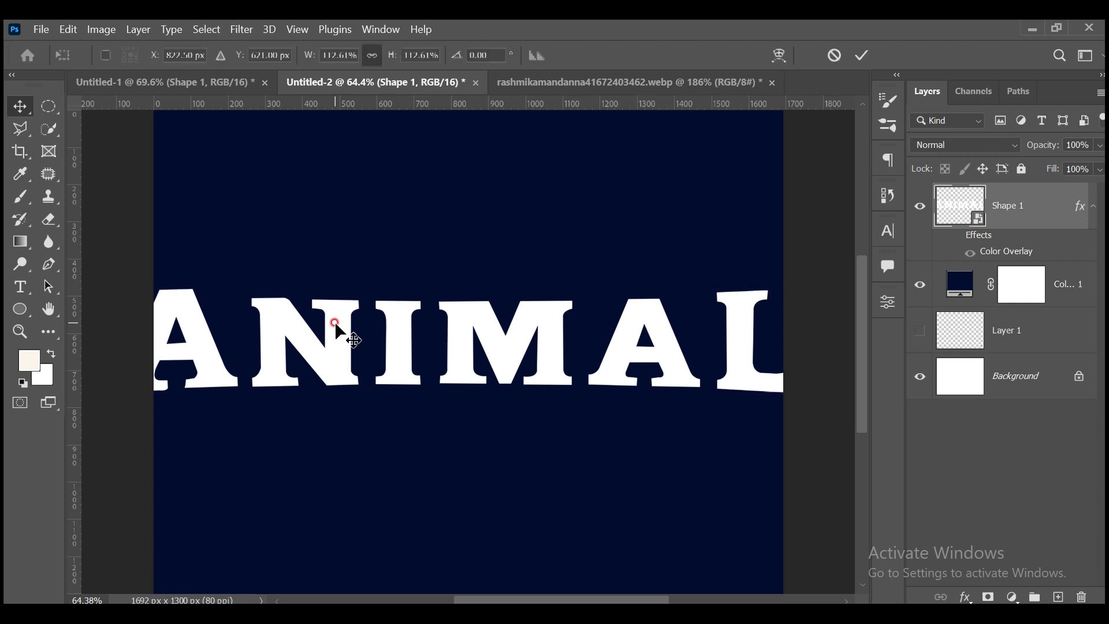
left_click_drag(461, 290, 456, 296)
left_click(860, 56)
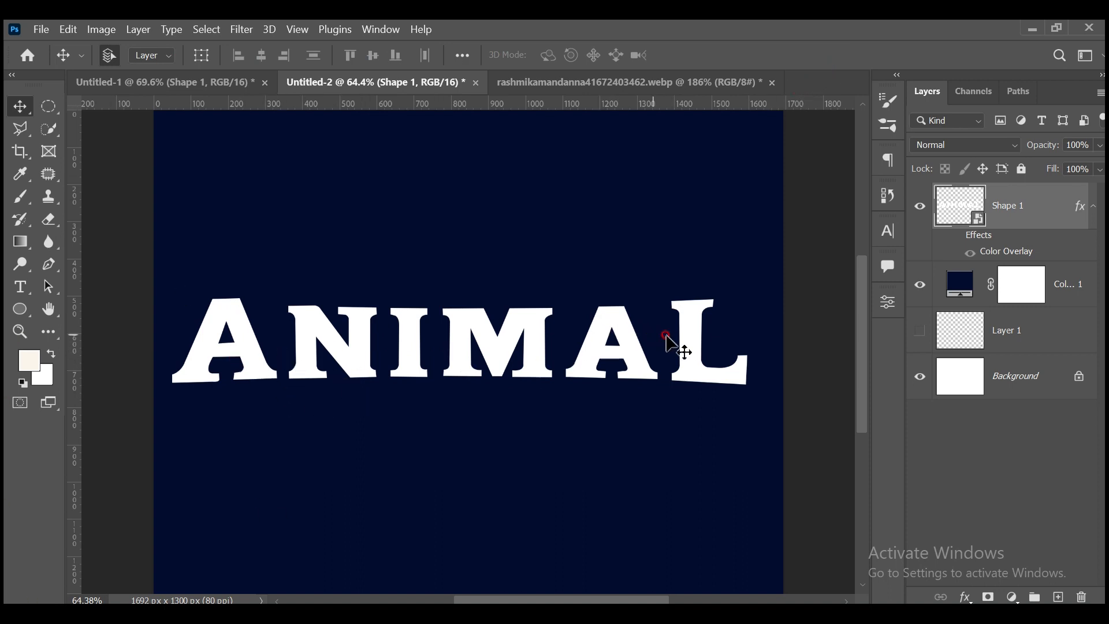
left_click_drag(689, 343, 698, 344)
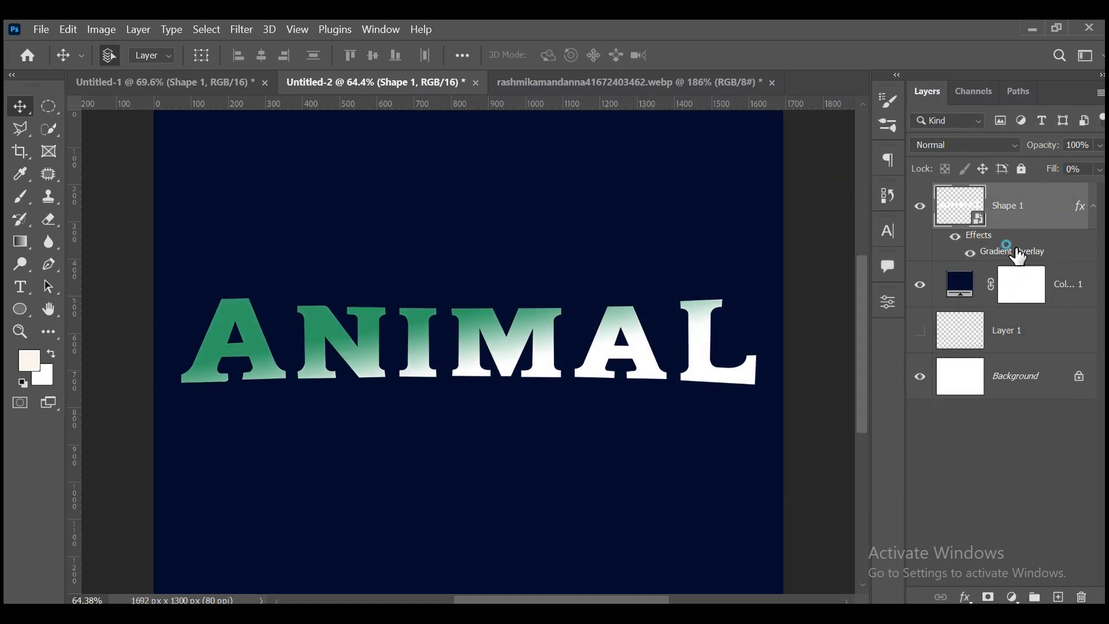
Replace the Shape 1 layer's green-to-white Gradient Overlay with a striped gold preset from the gold gradients folder.
double_click(1019, 256)
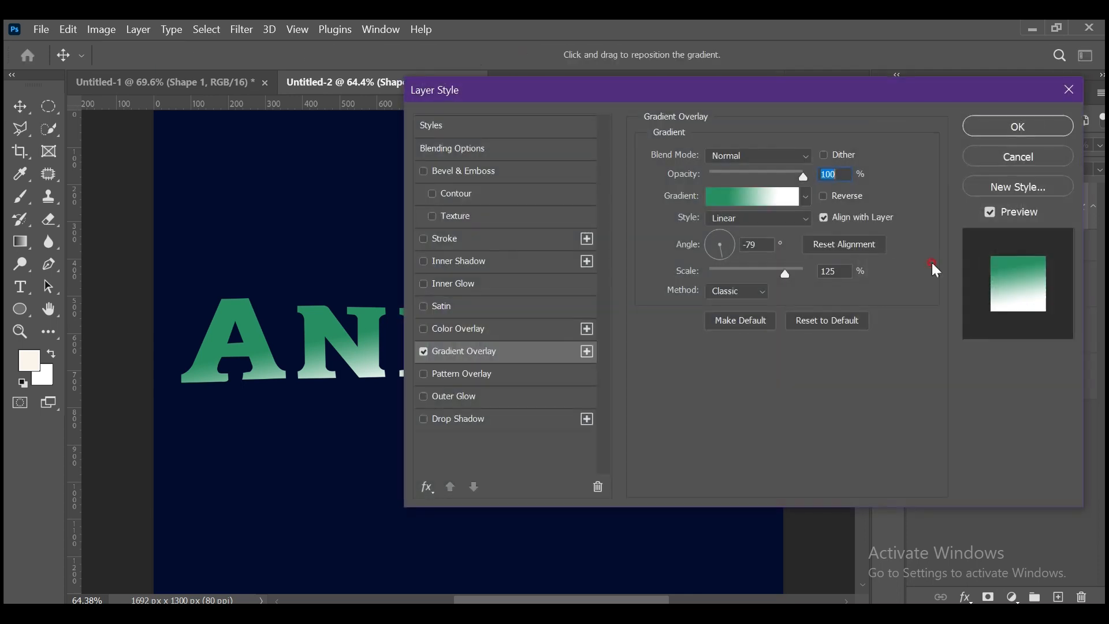
left_click(726, 194)
scroll(641, 294, "down", 3)
left_click(637, 297)
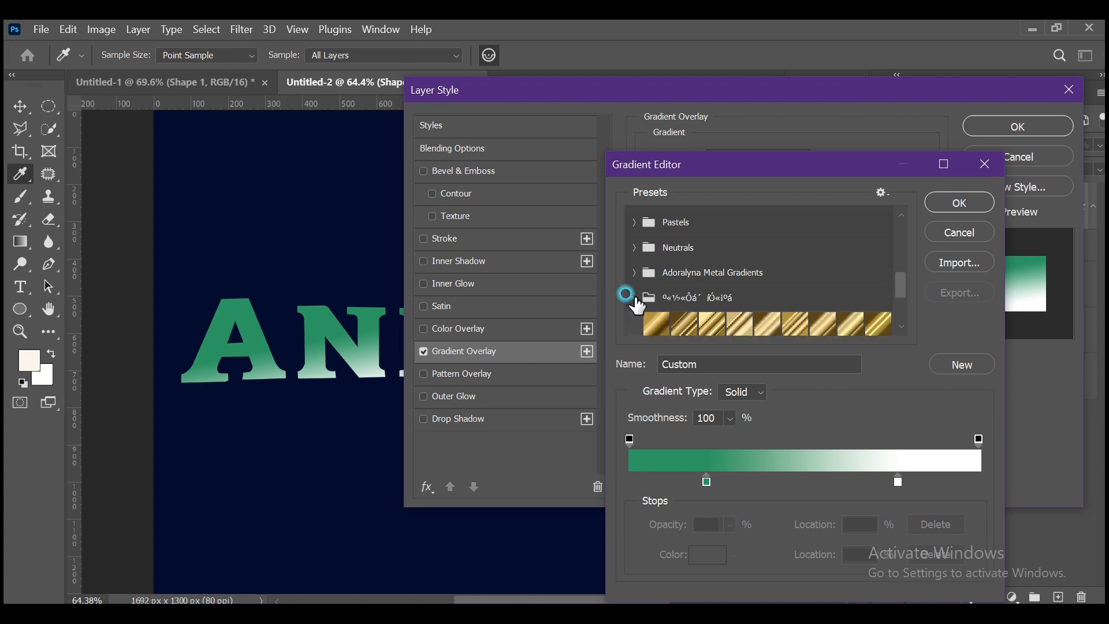
scroll(701, 292, "down", 2)
left_click(656, 281)
left_click(710, 289)
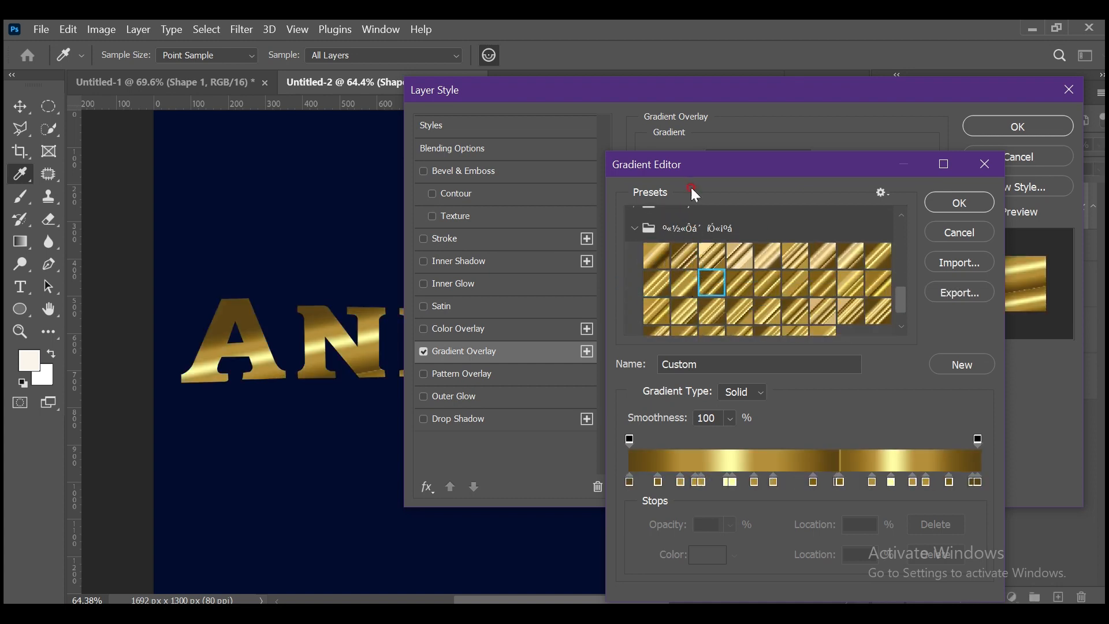
left_click_drag(725, 164, 662, 150)
left_click(883, 182)
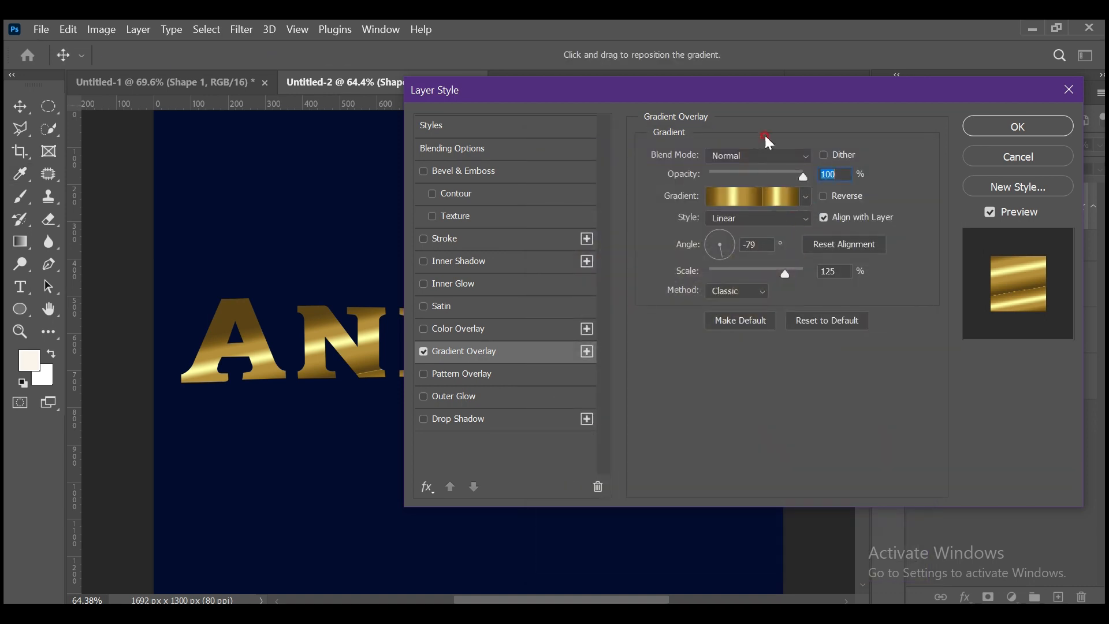
Set the Gradient Overlay angle to -90° and apply the layer style.
left_click_drag(787, 86, 887, 93)
left_click_drag(820, 260, 823, 268)
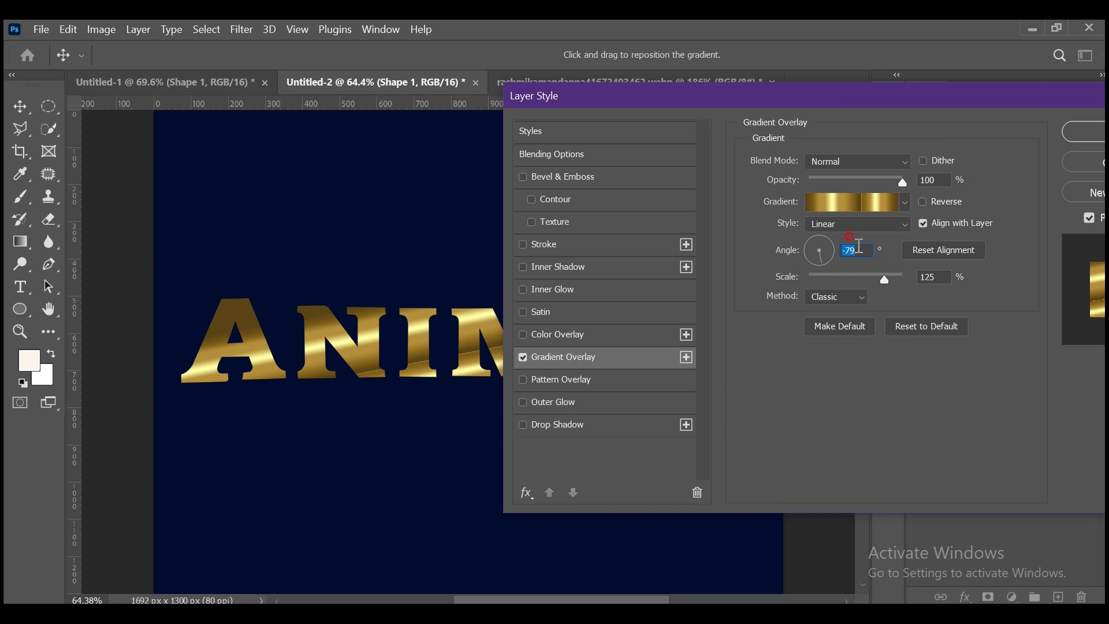
type("90")
left_click_drag(803, 108, 549, 109)
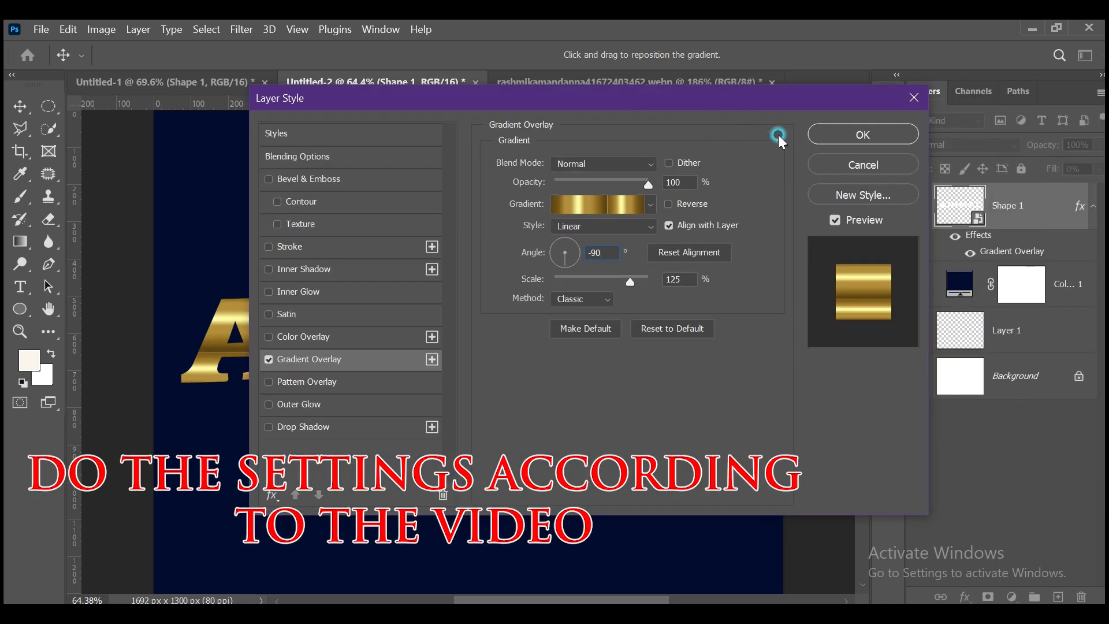
left_click(837, 134)
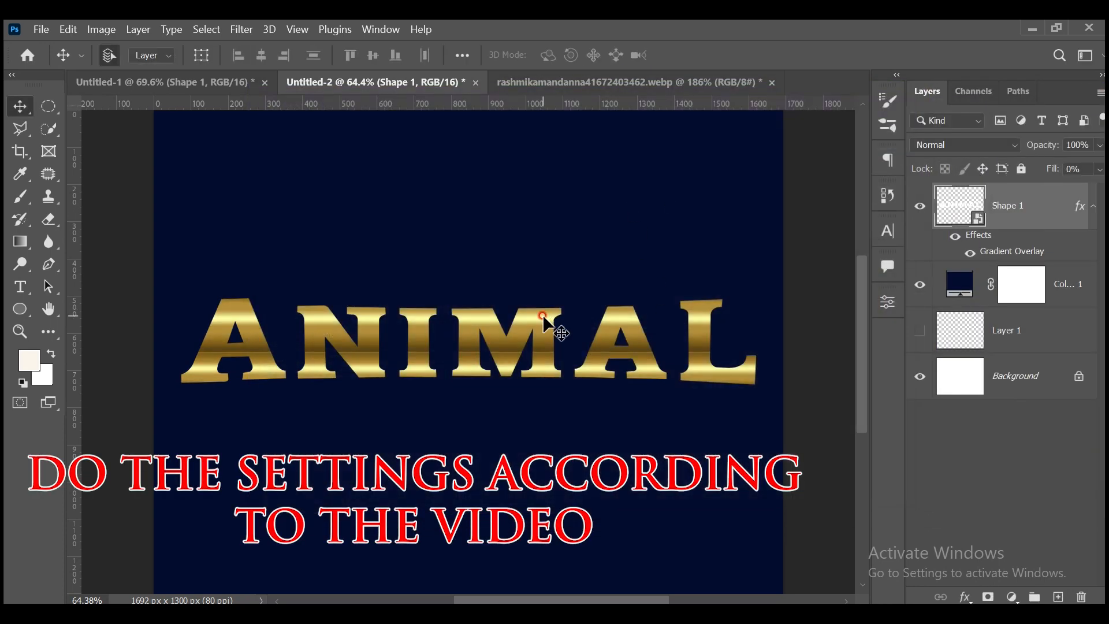
Reopen the Shape 1 Gradient Overlay for editing and recolor the gradient stop at 28% to pale yellow fbfac4.
double_click(1026, 253)
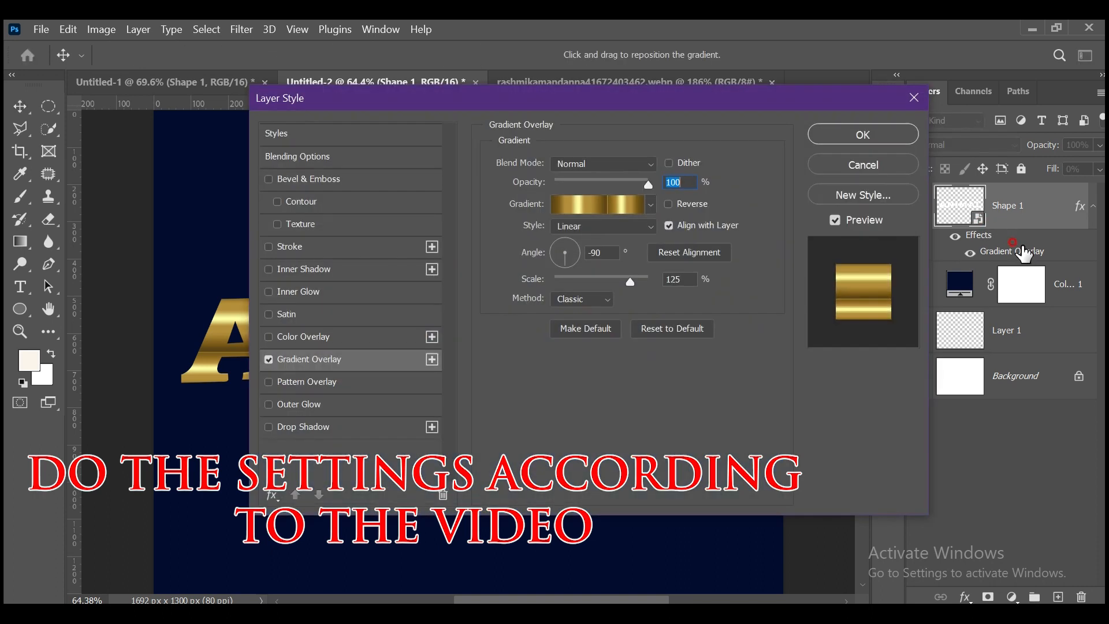
left_click_drag(679, 91, 895, 82)
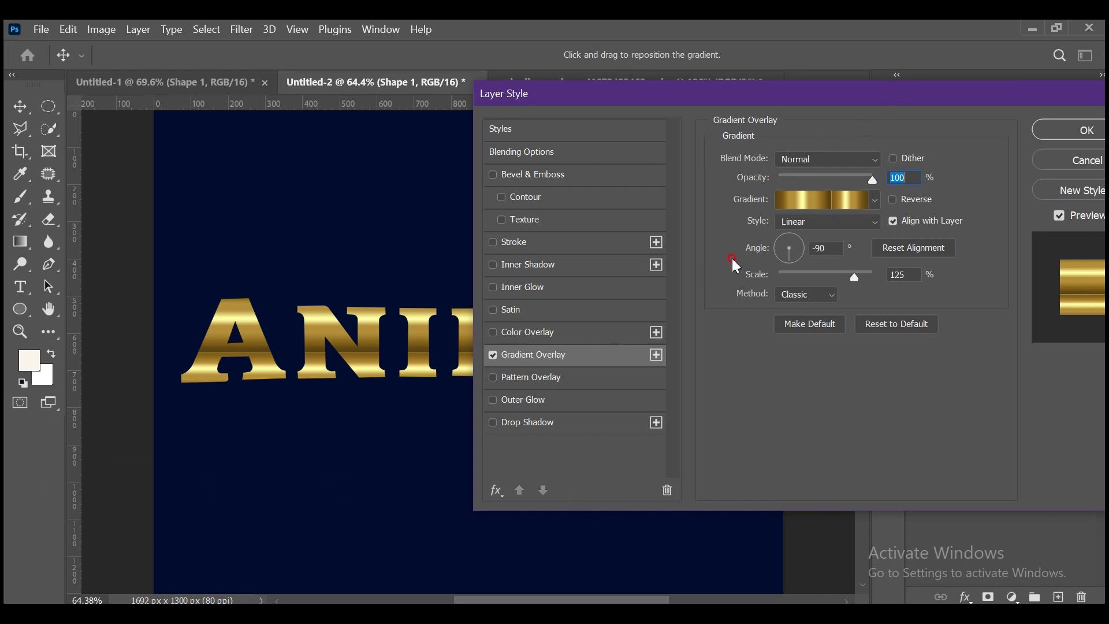
left_click(799, 205)
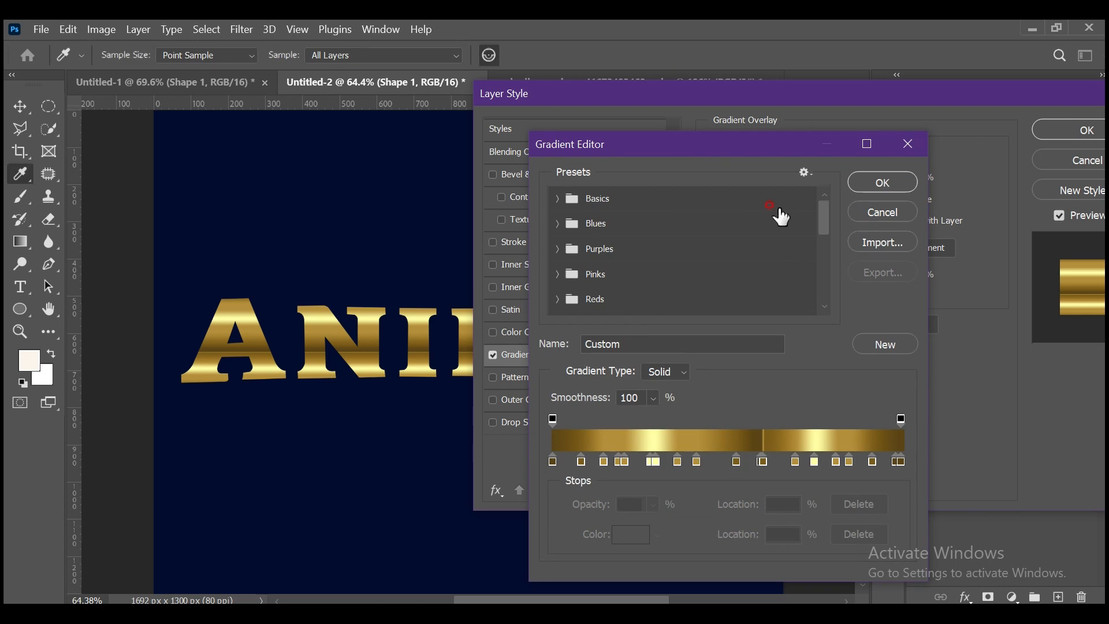
left_click(654, 461)
double_click(653, 461)
left_click(253, 238)
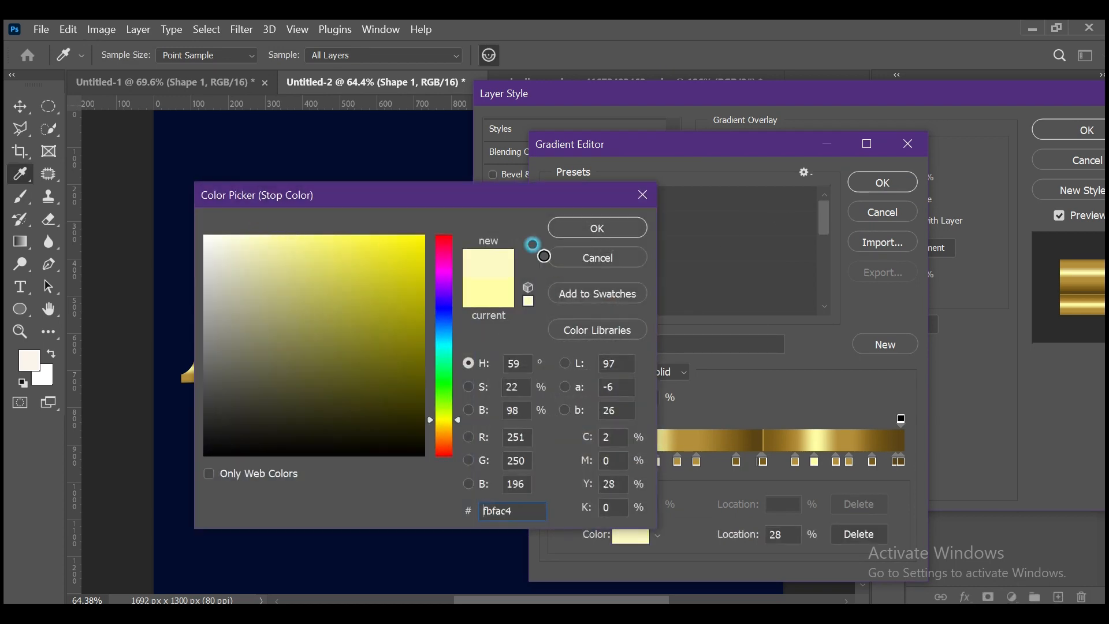
left_click(583, 238)
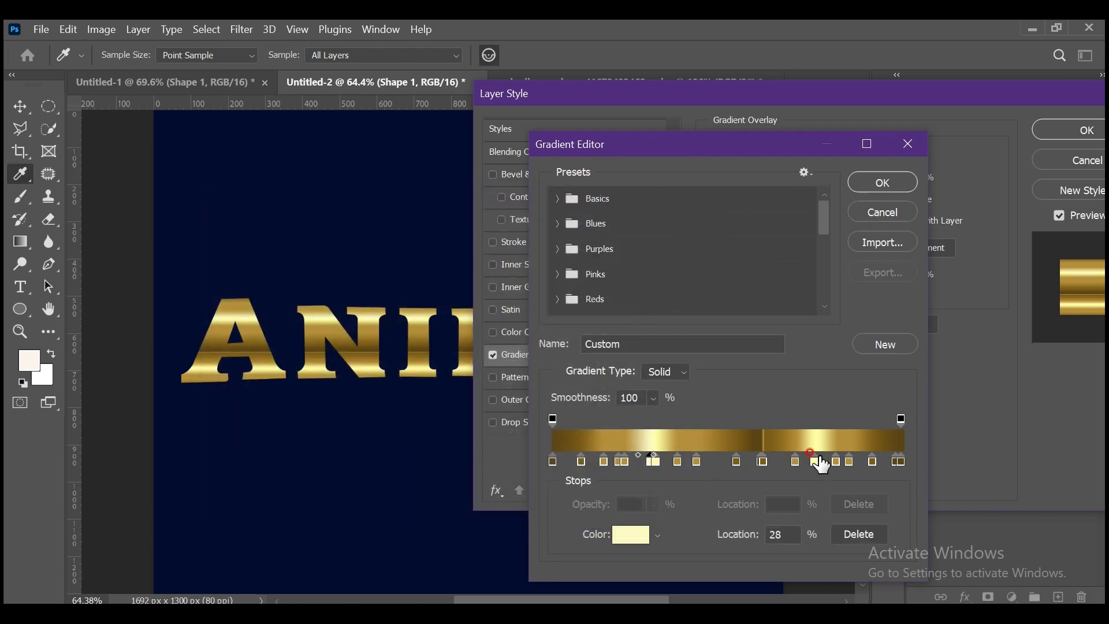
Recolor the gold gradient stop at 81% to a slightly lighter, less saturated gold.
left_click(837, 462)
double_click(836, 462)
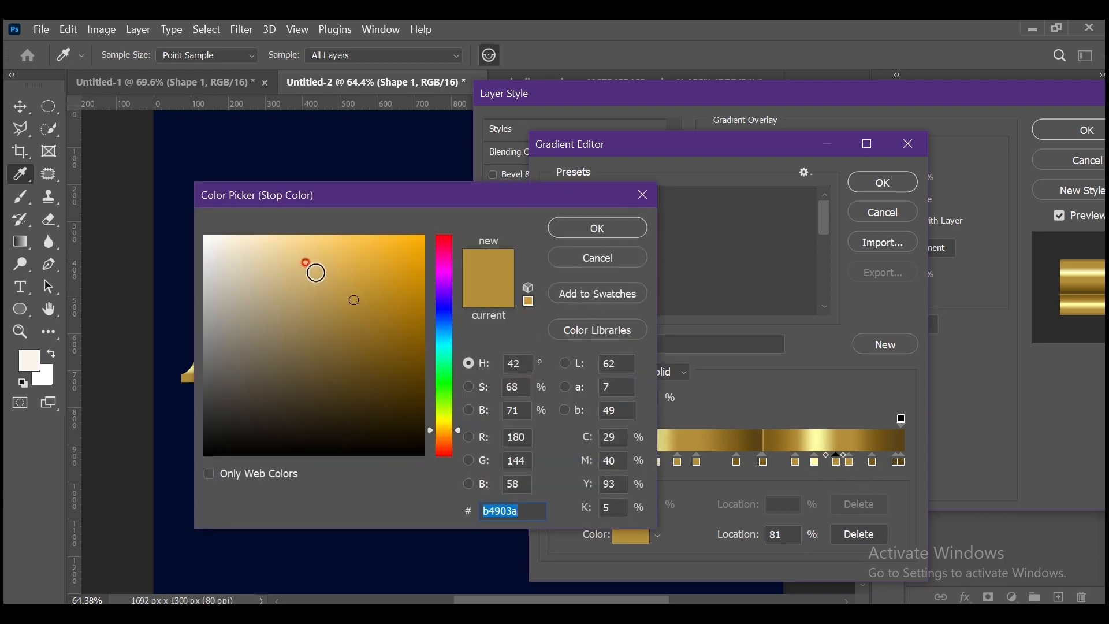
left_click(323, 288)
left_click(565, 234)
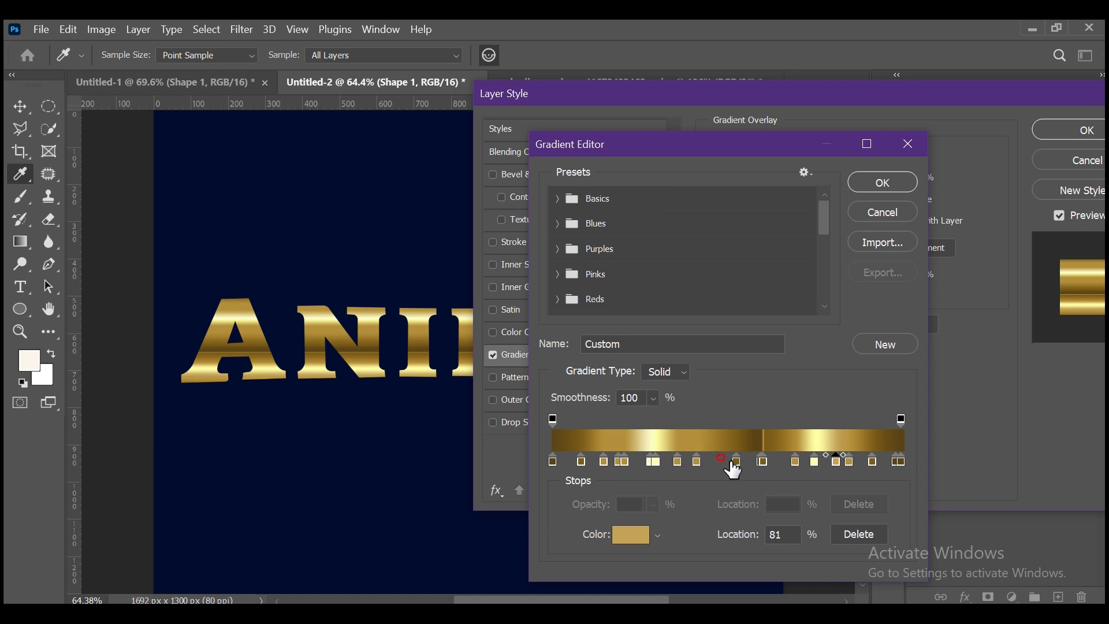
Recolor the dark brown gradient stop at 60% to a lighter gold-brown, RGB 153, 122, 57.
mouse_move(763, 463)
left_mouse_down()
mouse_move(761, 490)
mouse_move(763, 463)
left_mouse_up()
double_click(764, 463)
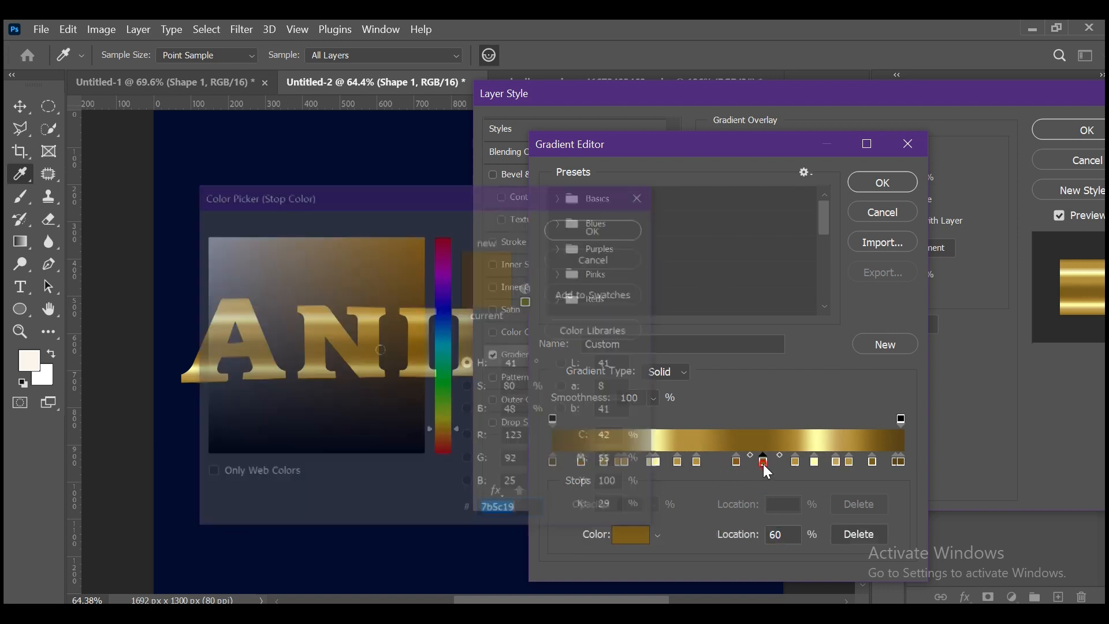
left_click(342, 322)
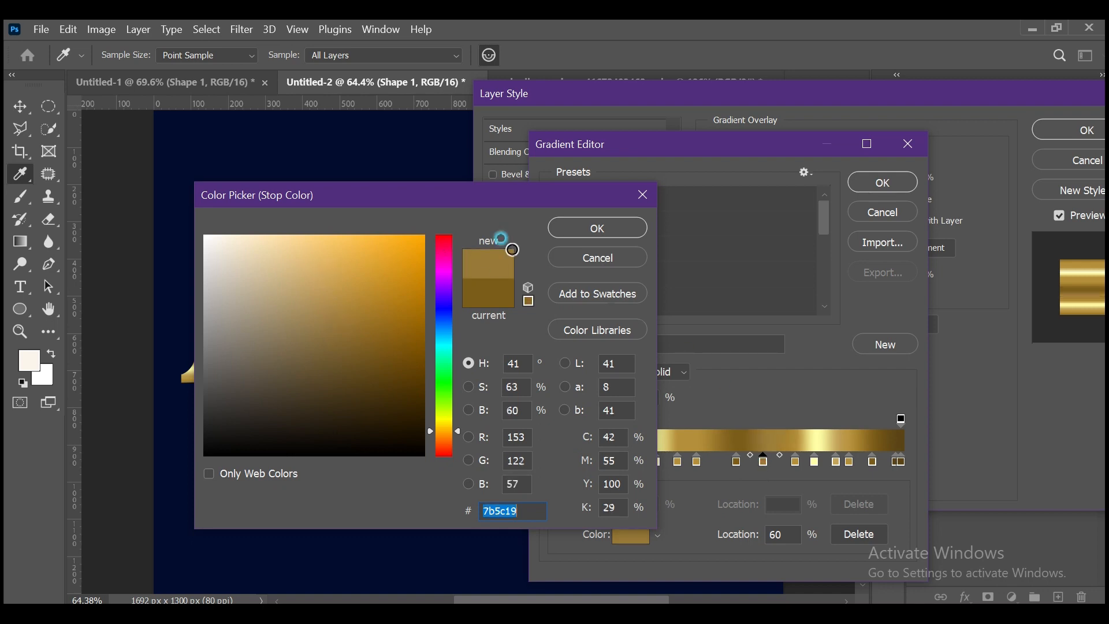
left_click(564, 226)
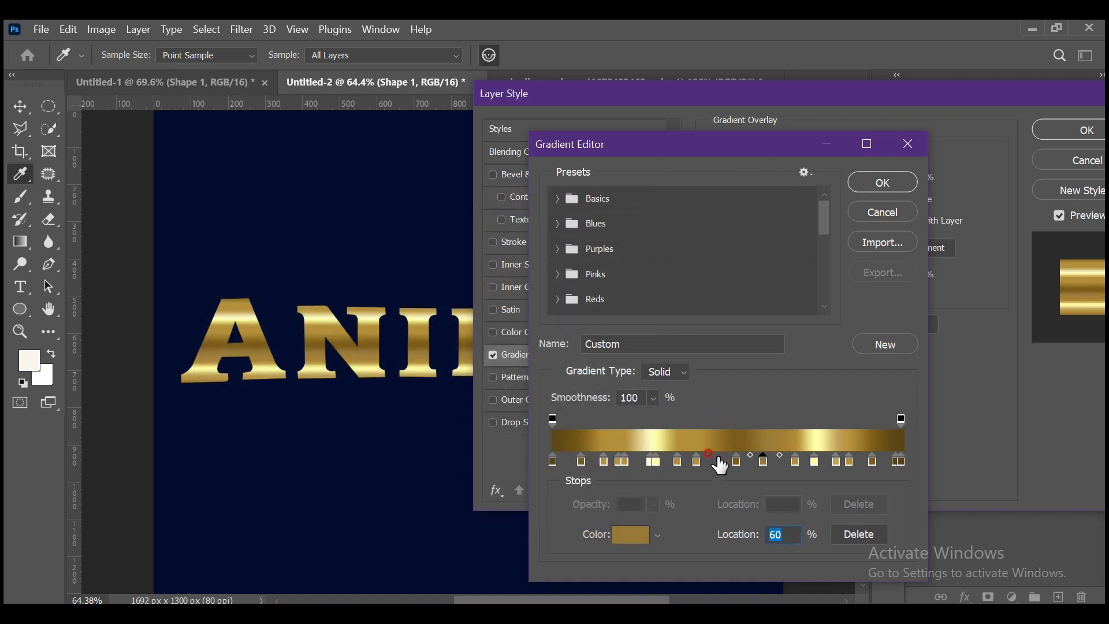
Reposition the gradient's color stops, including ones at 43%, 24%, 59%, 94% and 86%, and accept the edited gradient.
left_click_drag(696, 460, 705, 461)
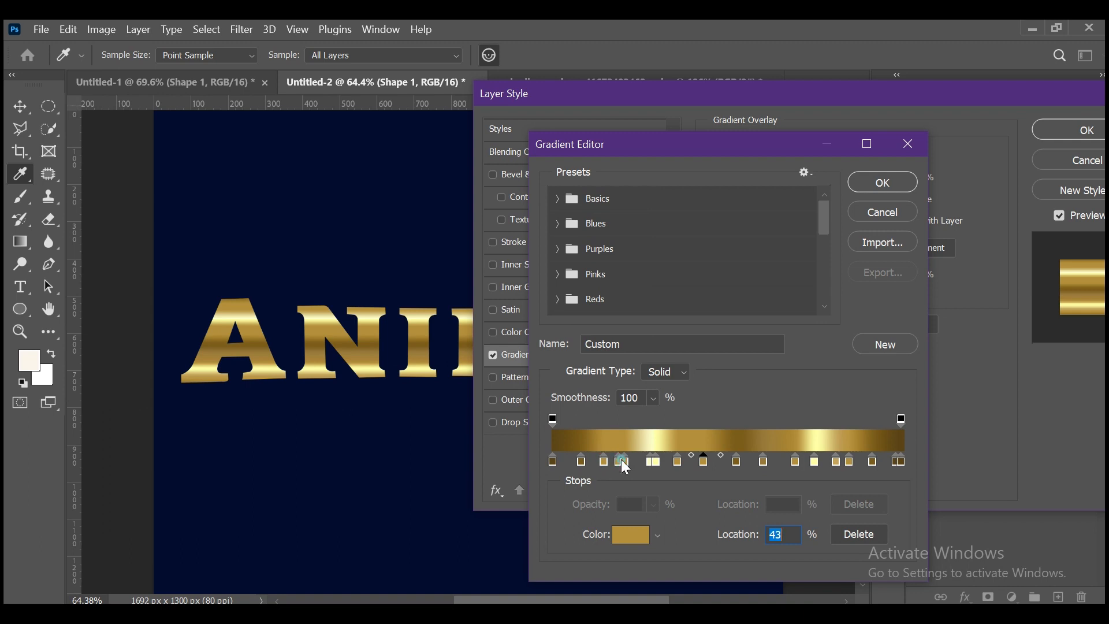
left_click_drag(573, 465, 639, 463)
left_click(580, 465)
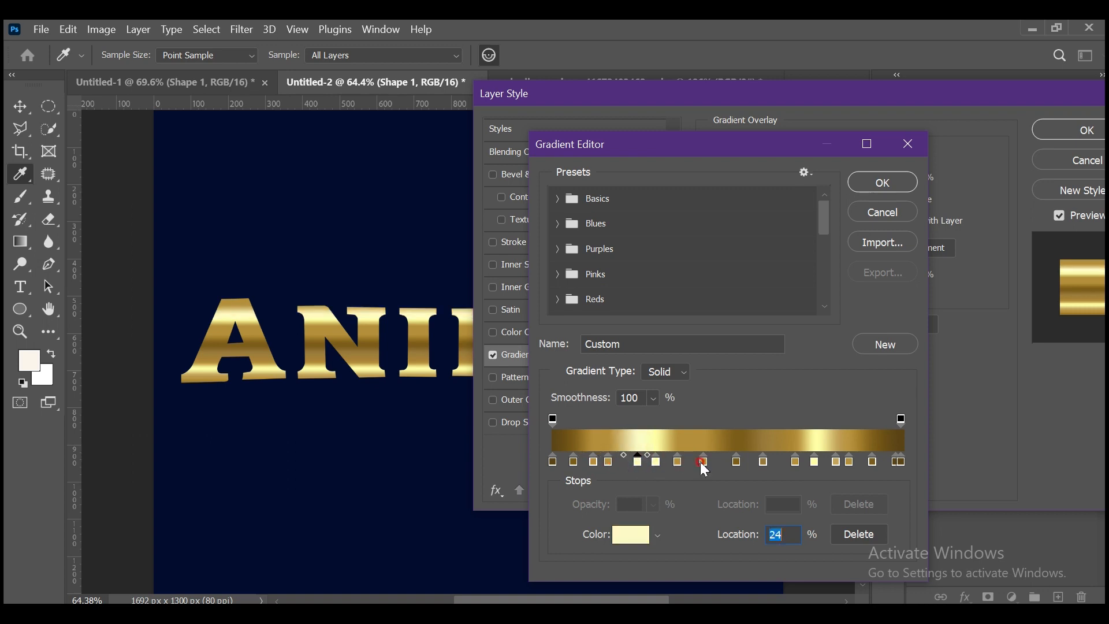
left_click_drag(736, 462, 759, 462)
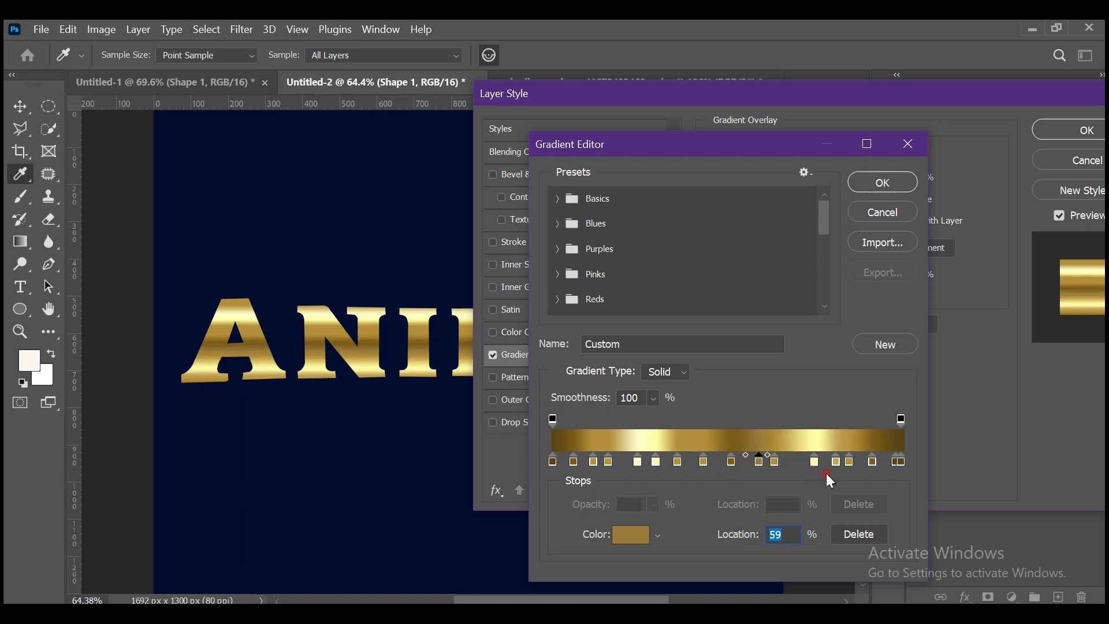
left_click_drag(872, 462, 880, 462)
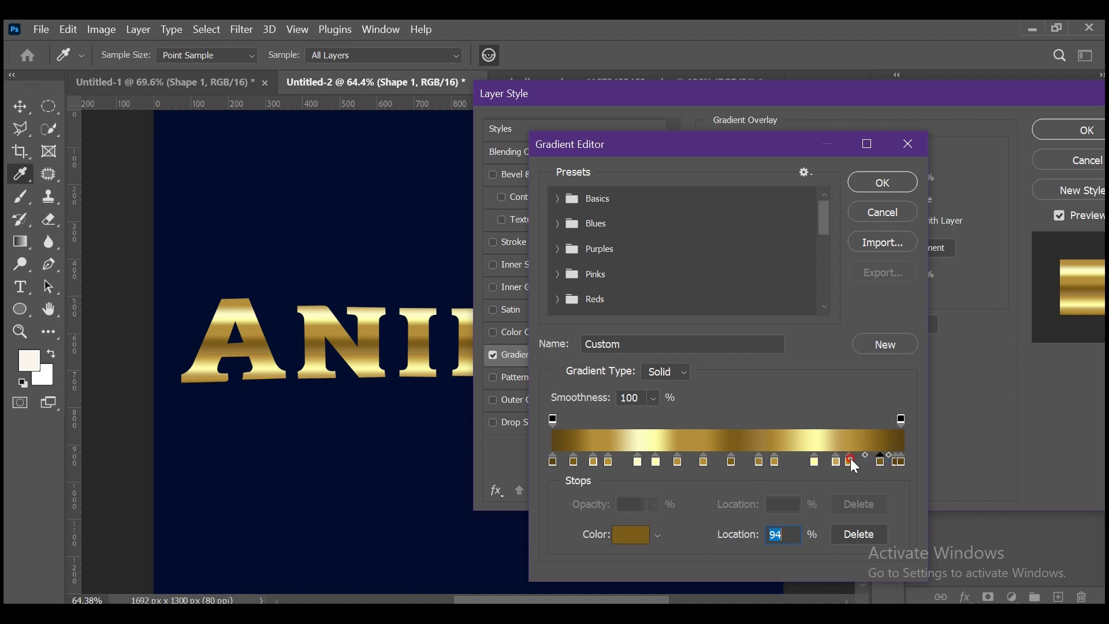
left_click(852, 460)
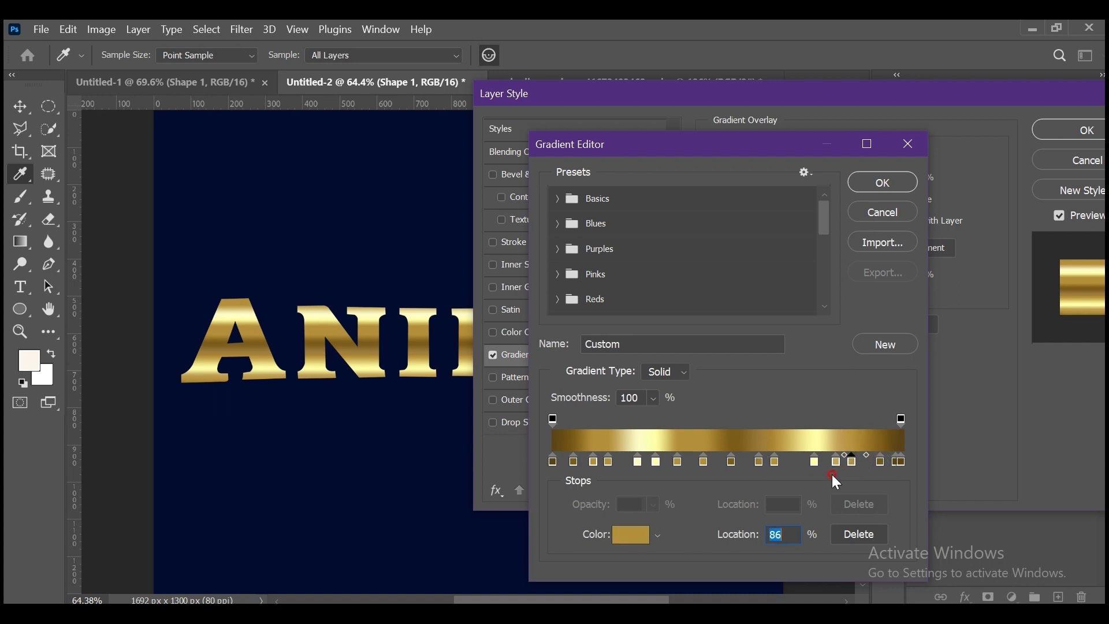
left_click(882, 183)
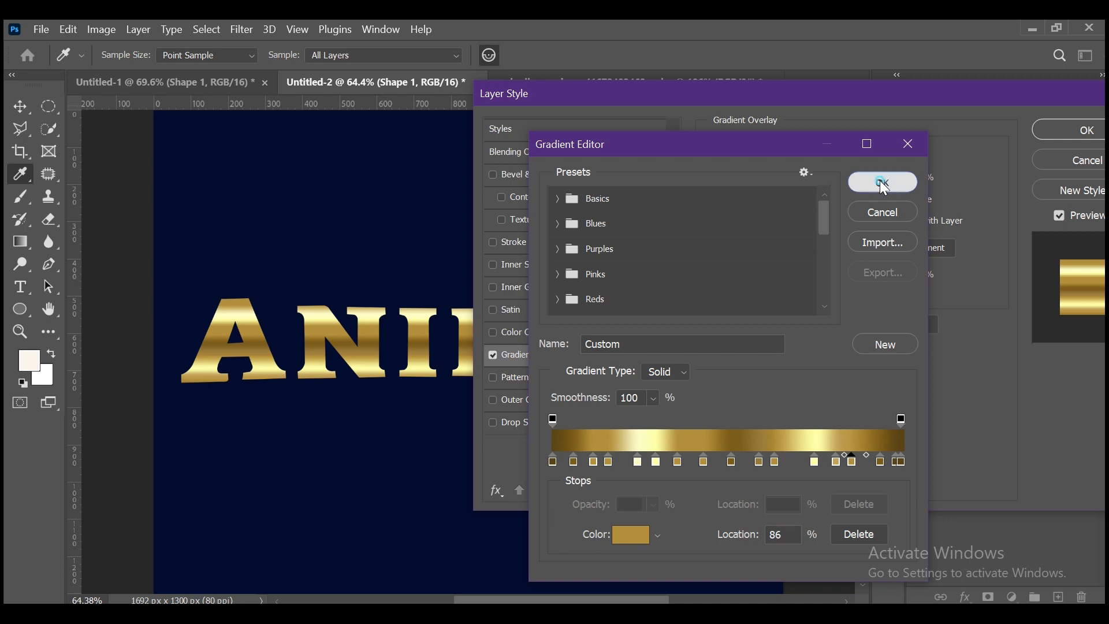
Add a Satin effect to the lettering and set its color to bright gold e1bf00.
left_click(575, 305)
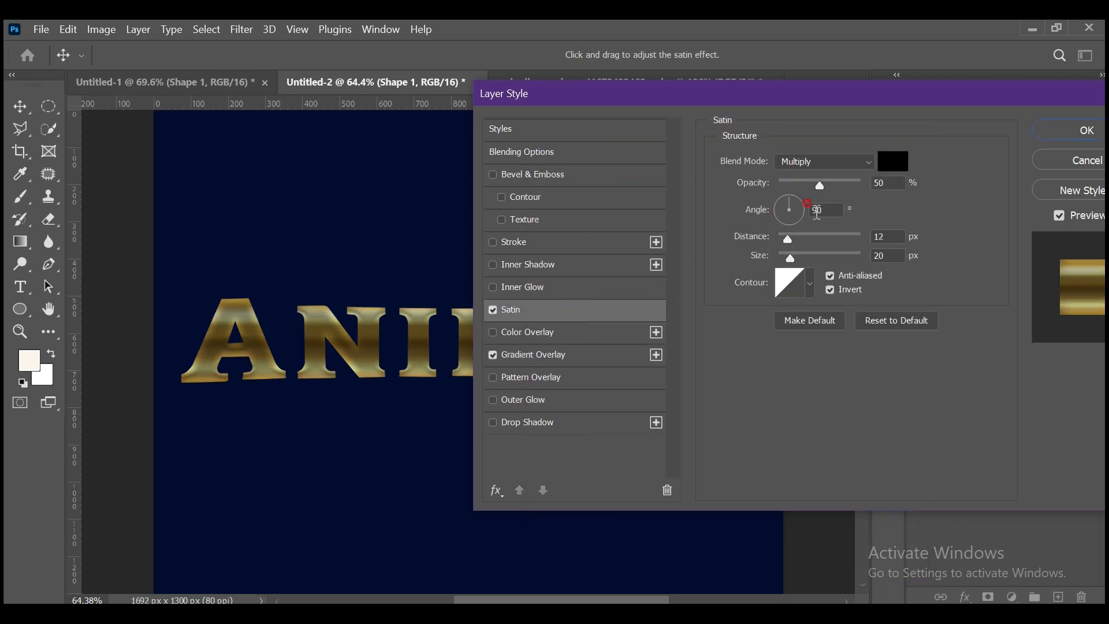
left_click(889, 162)
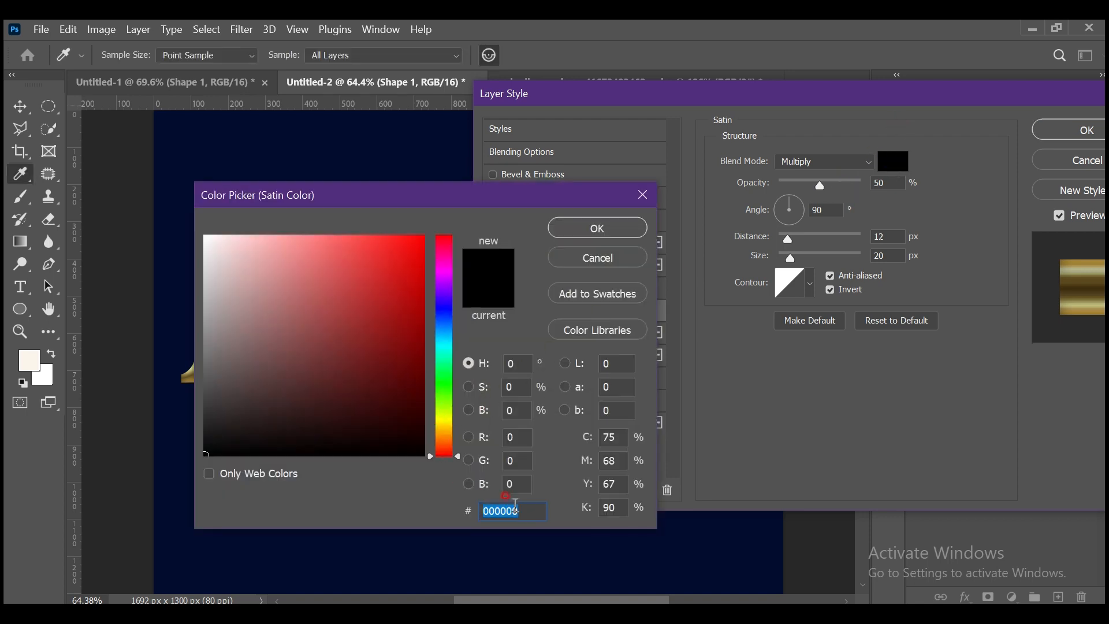
type("9b00a")
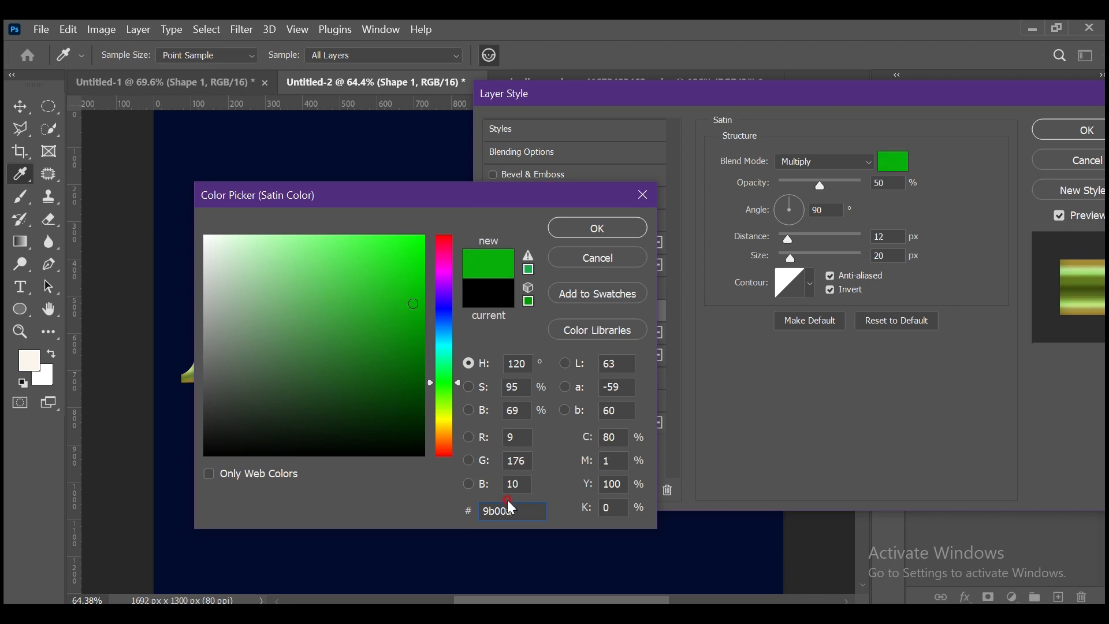
left_click(453, 404)
left_click_drag(454, 407, 453, 425)
left_click_drag(403, 196, 598, 223)
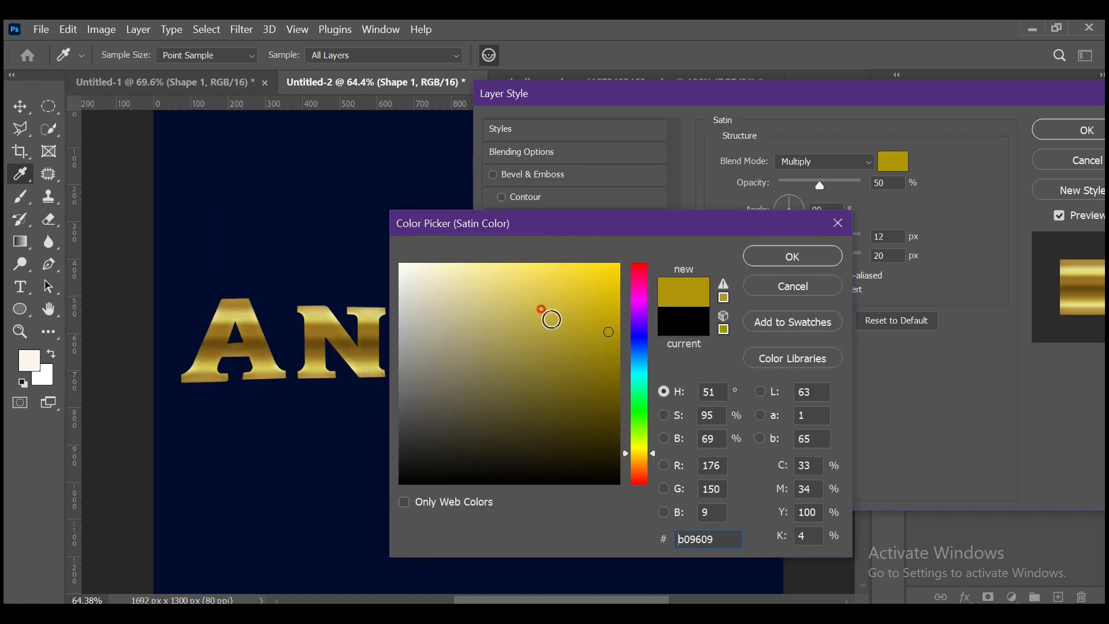
left_click(524, 341)
mouse_move(541, 297)
left_mouse_down()
mouse_move(612, 304)
mouse_move(612, 292)
left_mouse_up()
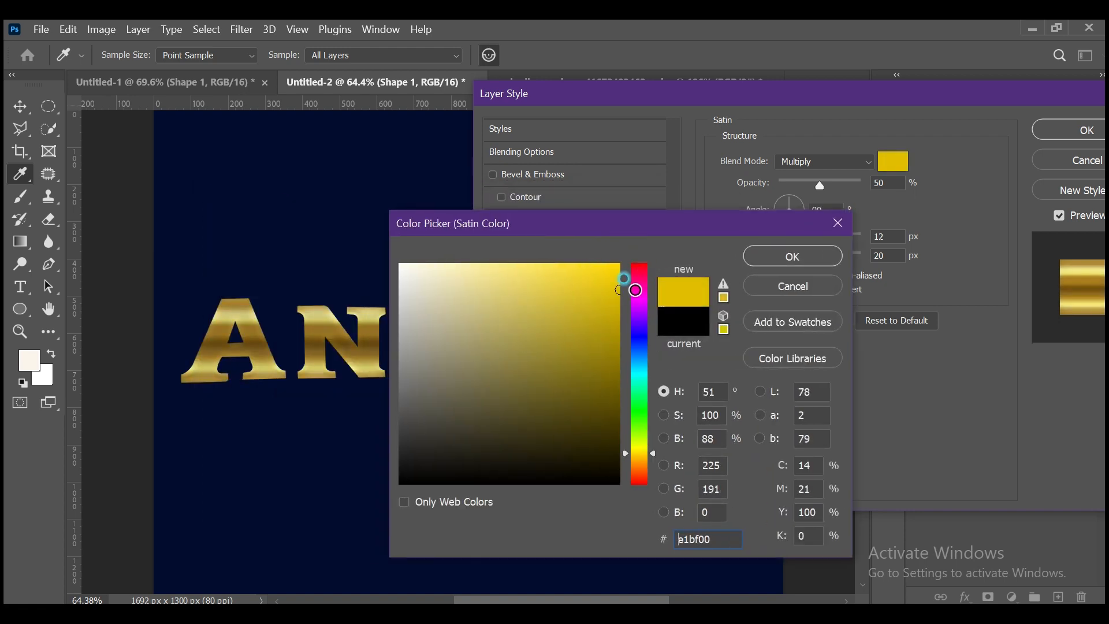
left_click(770, 254)
Give the Satin effect the double-ring contour, 56% opacity and a size of 14 px.
left_click(811, 282)
left_click(759, 349)
left_click(921, 395)
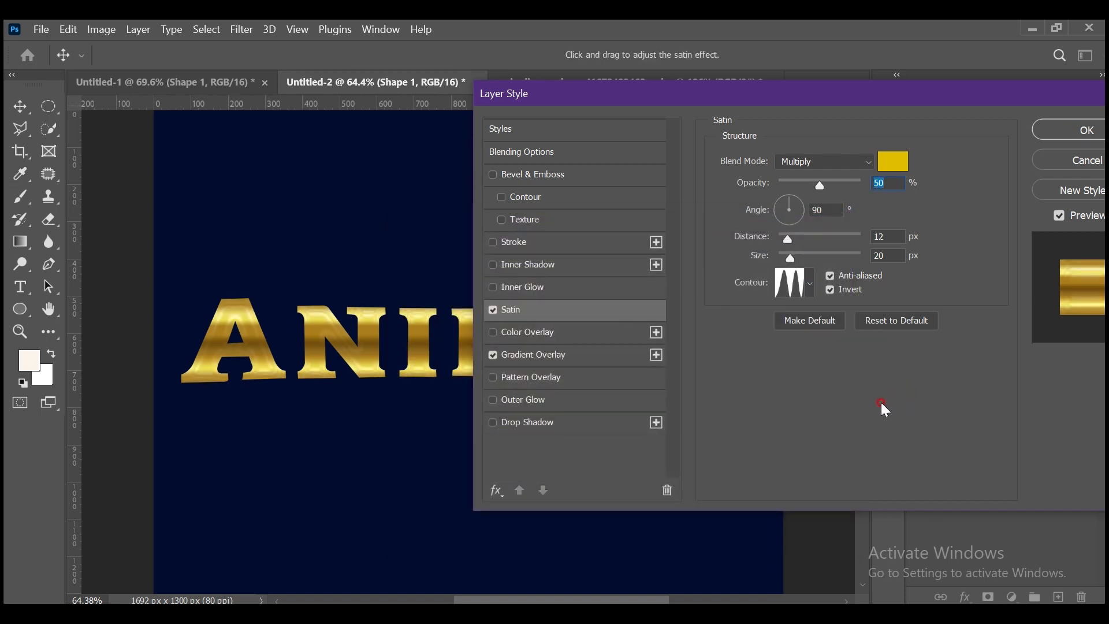
mouse_move(795, 256)
left_mouse_down()
mouse_move(834, 253)
mouse_move(791, 256)
left_mouse_up()
mouse_move(823, 184)
left_mouse_down()
mouse_move(840, 182)
mouse_move(810, 190)
mouse_move(830, 187)
left_mouse_up()
left_click_drag(795, 256, 789, 254)
type("14")
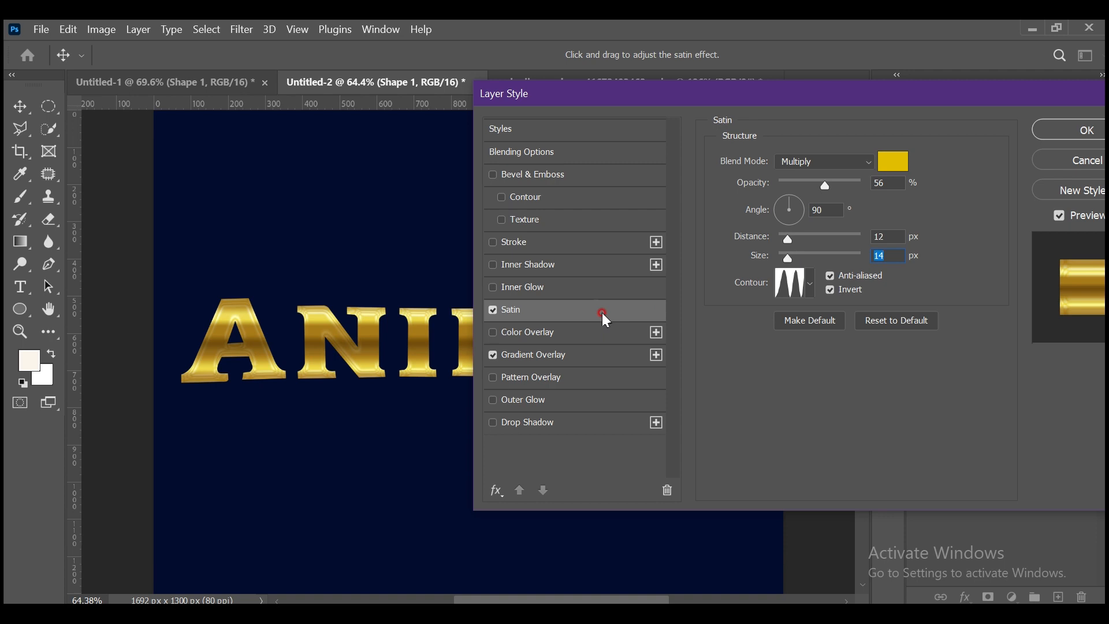
Add an Inner Glow effect with Soft Light blend mode and 23% opacity.
left_click(590, 285)
left_click(796, 161)
left_click(793, 384)
left_click_drag(808, 180, 797, 180)
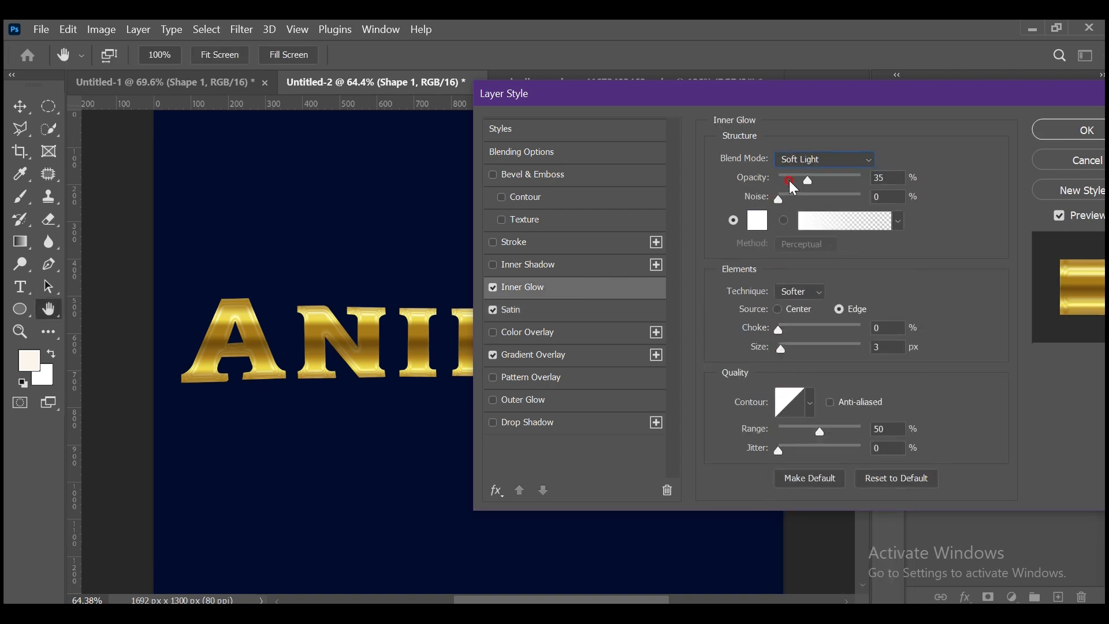
Set the Inner Glow color to pale yellow ffffbe and its source to Center.
left_click(757, 221)
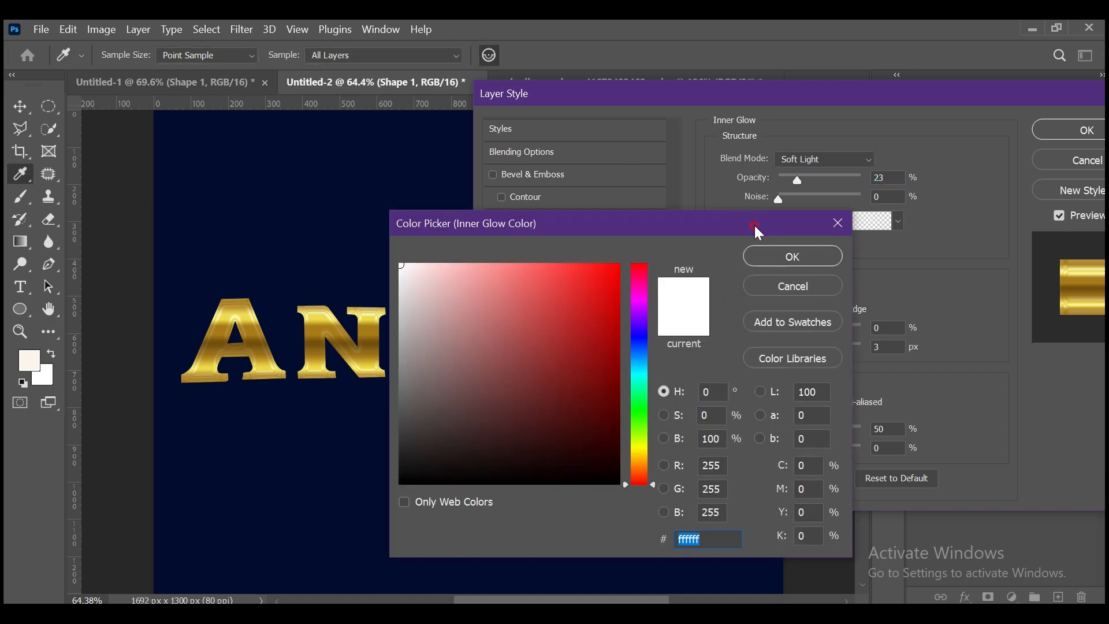
type("ffffbe")
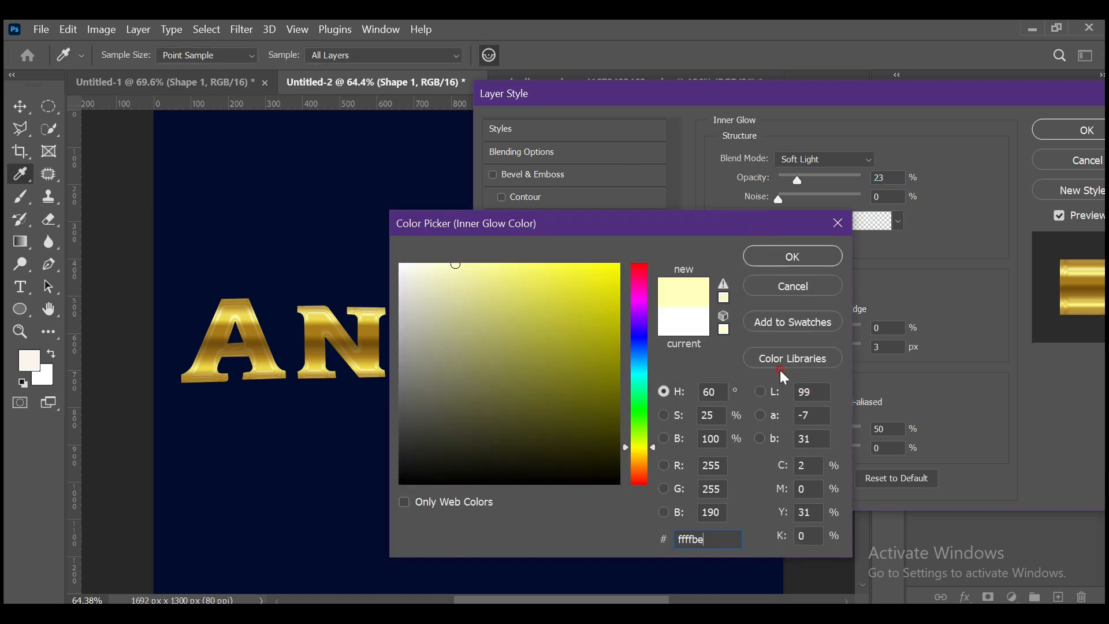
left_click(800, 254)
left_click(777, 310)
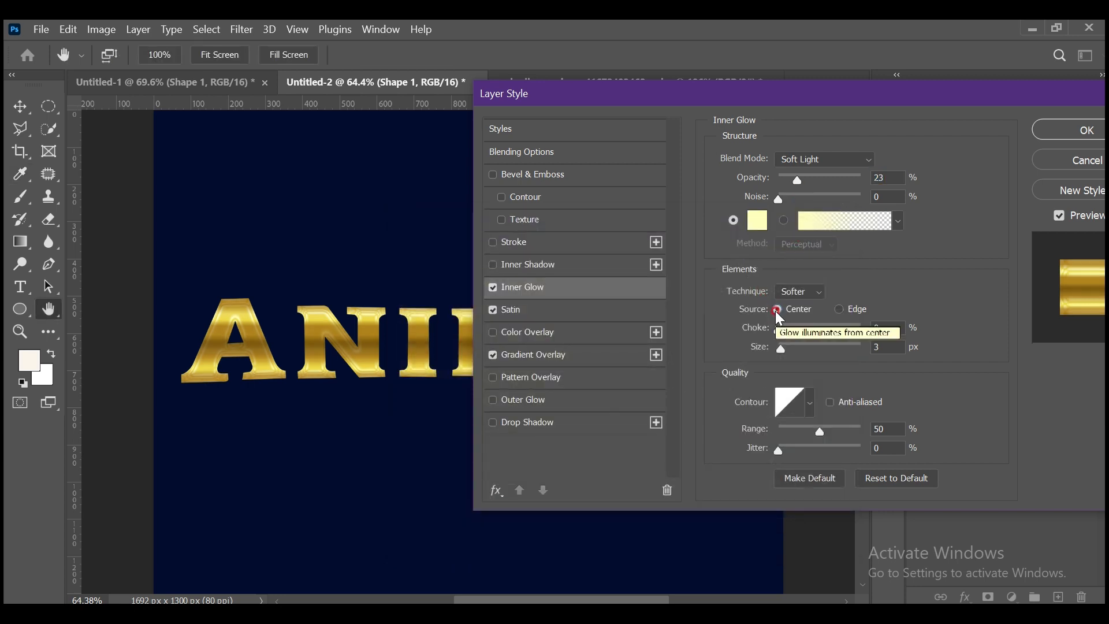
Give the Inner Glow the double-ring contour, with choke 44%, size 1 px and range 64%.
left_click(809, 403)
left_click(759, 469)
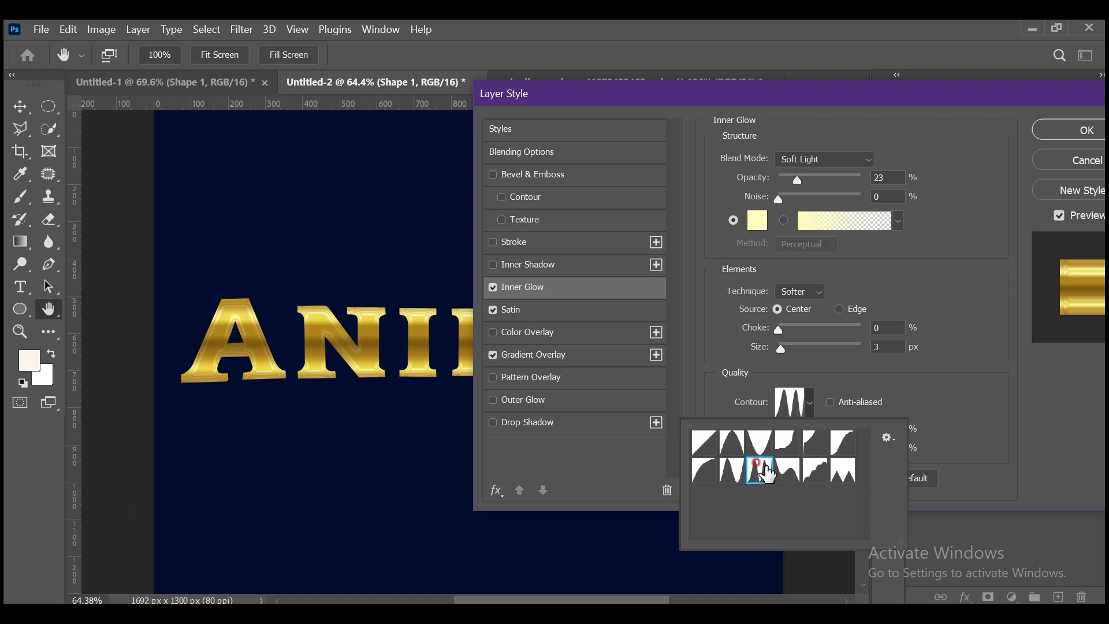
left_click(844, 406)
left_click_drag(819, 431, 843, 430)
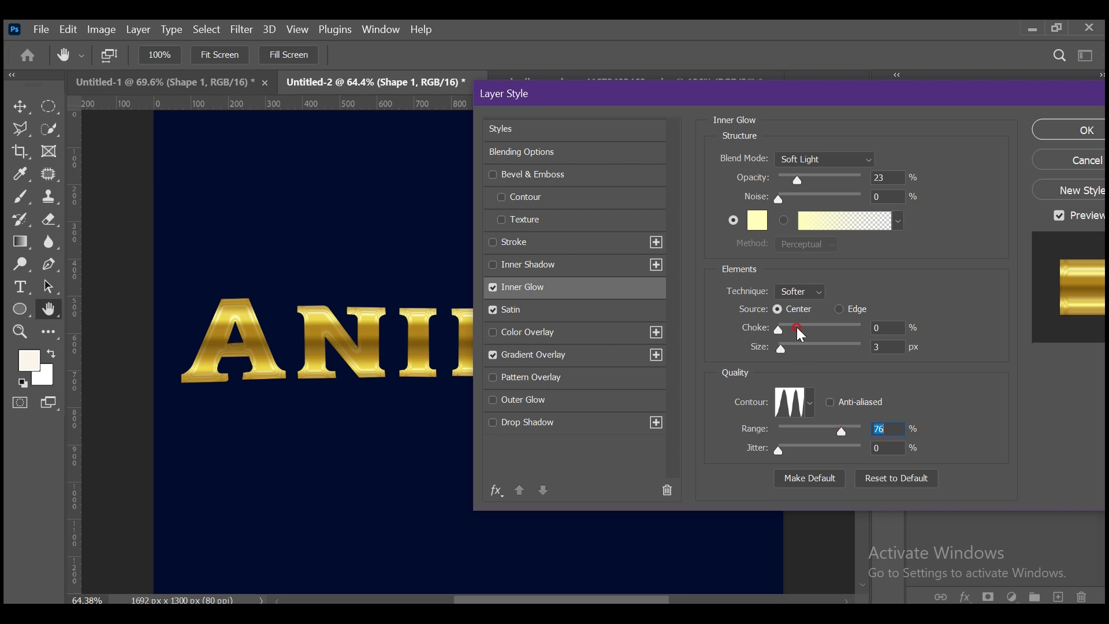
left_click_drag(797, 327, 815, 325)
mouse_move(757, 348)
left_mouse_down()
mouse_move(792, 346)
mouse_move(774, 347)
left_mouse_up()
left_click_drag(826, 429, 831, 428)
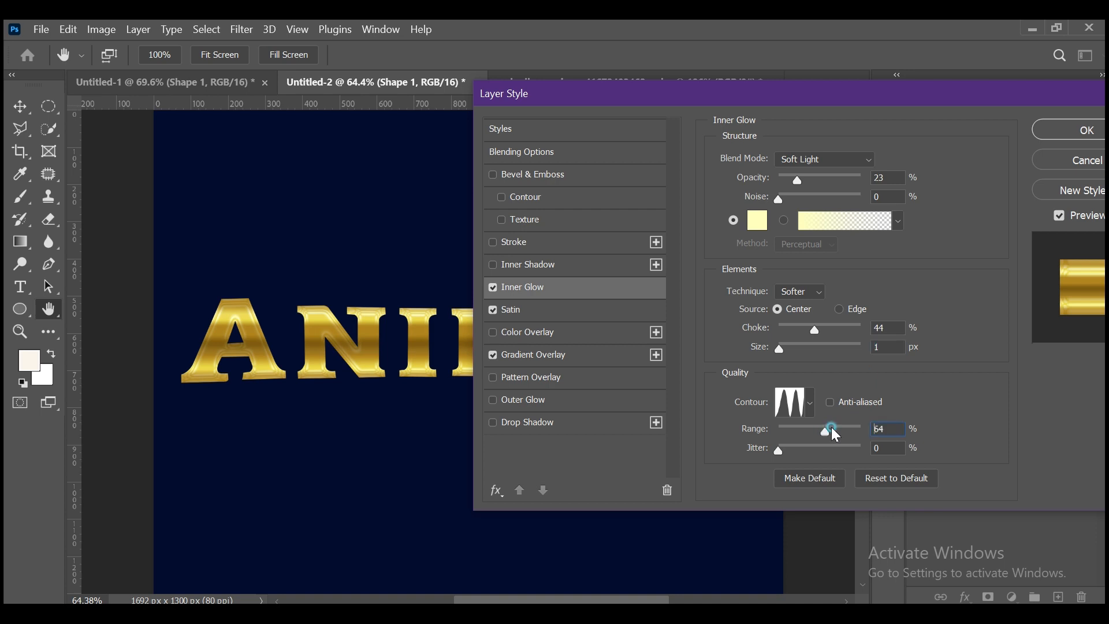
Set the Satin effect's angle to 135°.
left_click(579, 310)
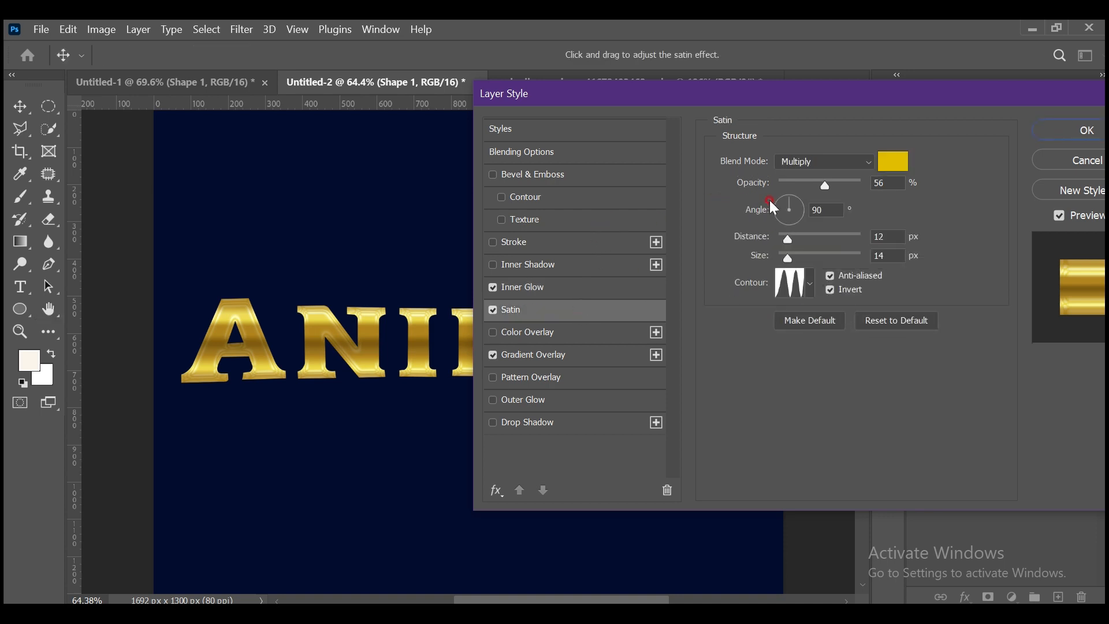
left_click_drag(782, 209, 784, 204)
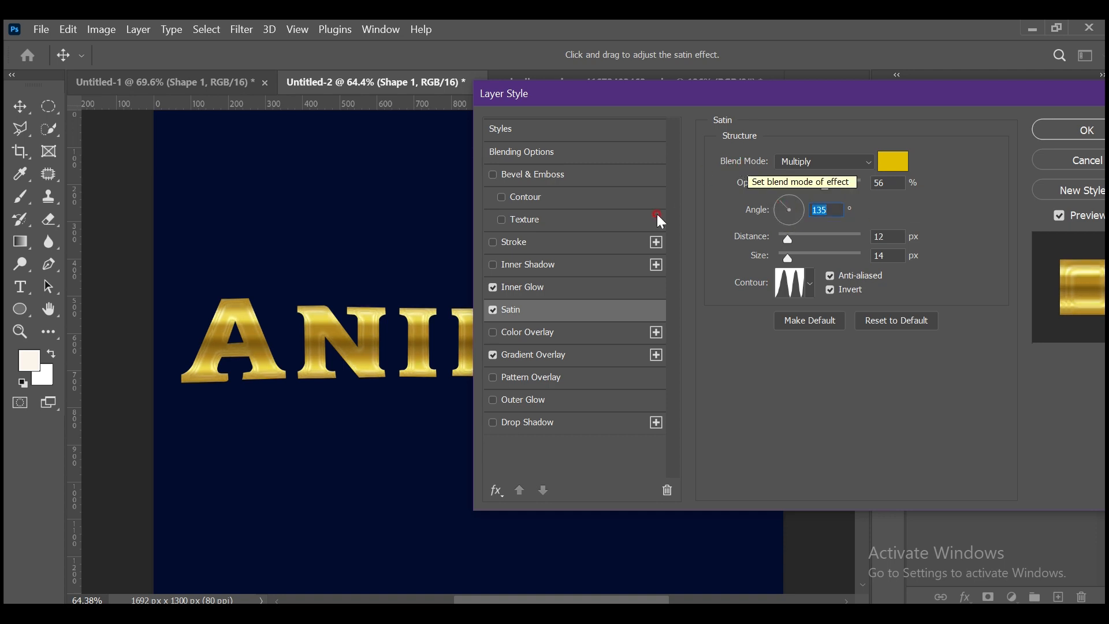
Add an Inner Shadow effect with Multiply blend mode and golden yellow color d9c11c.
left_click(583, 267)
left_click(849, 162)
left_click(819, 224)
left_click(889, 165)
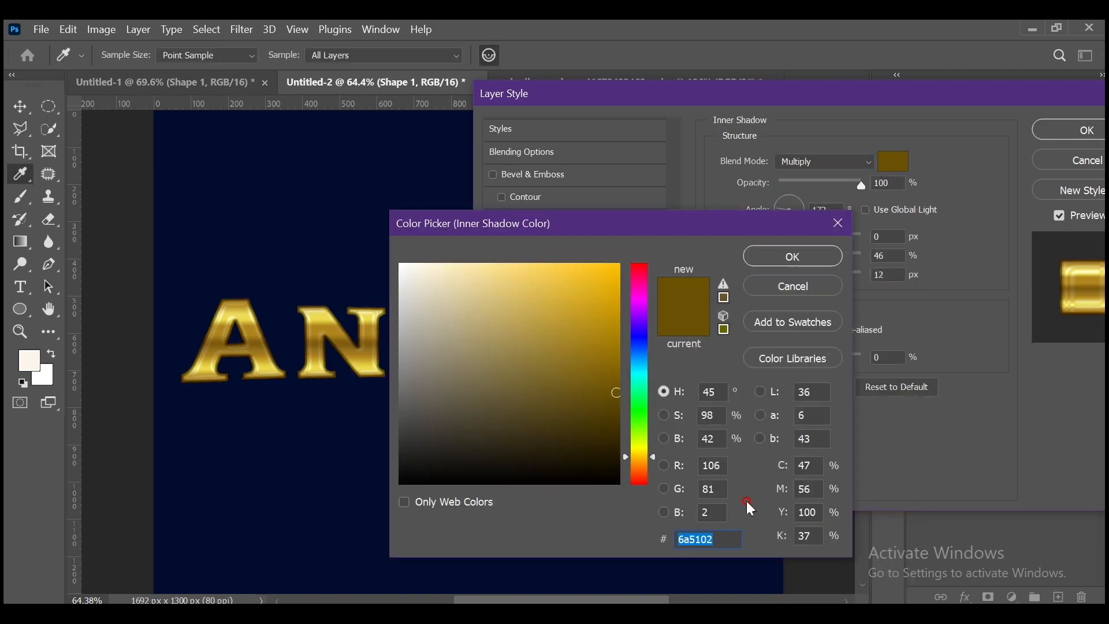
type("c11c")
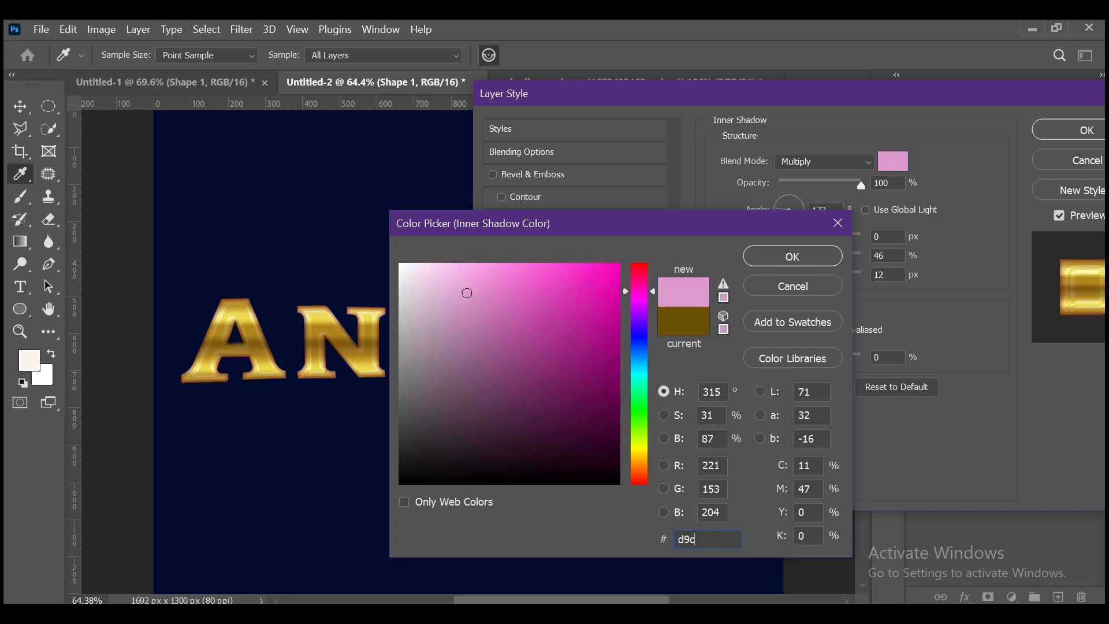
left_click(797, 255)
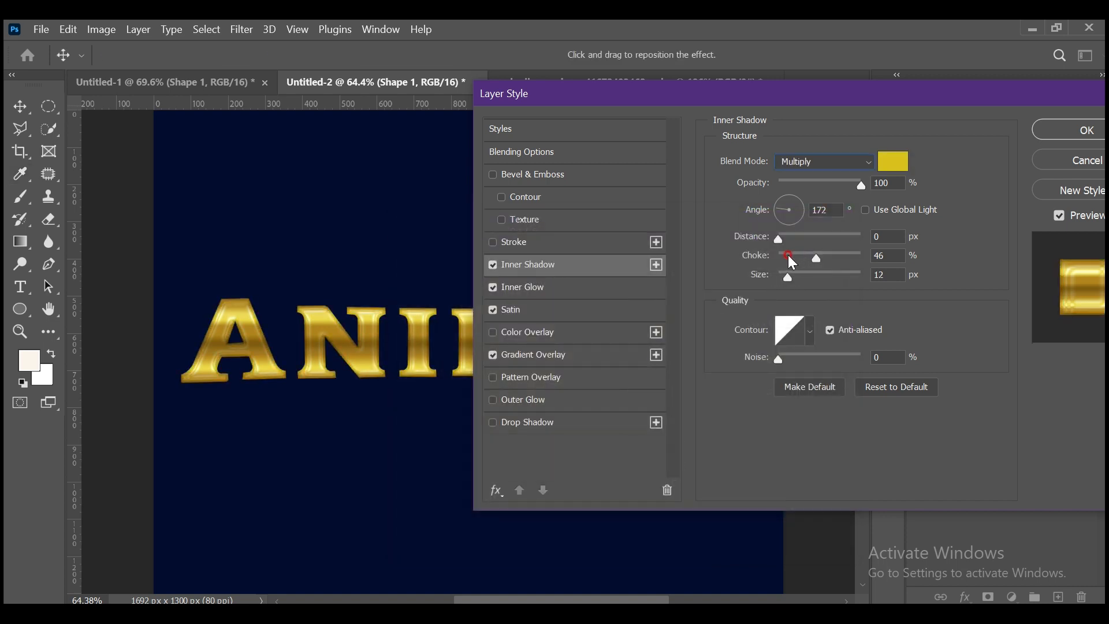
Set the Inner Shadow's angle to 90°, distance to 83 px, choke to 53% and size to 106 px, and reduce its opacity.
mouse_move(860, 184)
left_mouse_down()
mouse_move(830, 186)
mouse_move(846, 183)
left_mouse_up()
left_click_drag(801, 239, 810, 237)
left_click(806, 259)
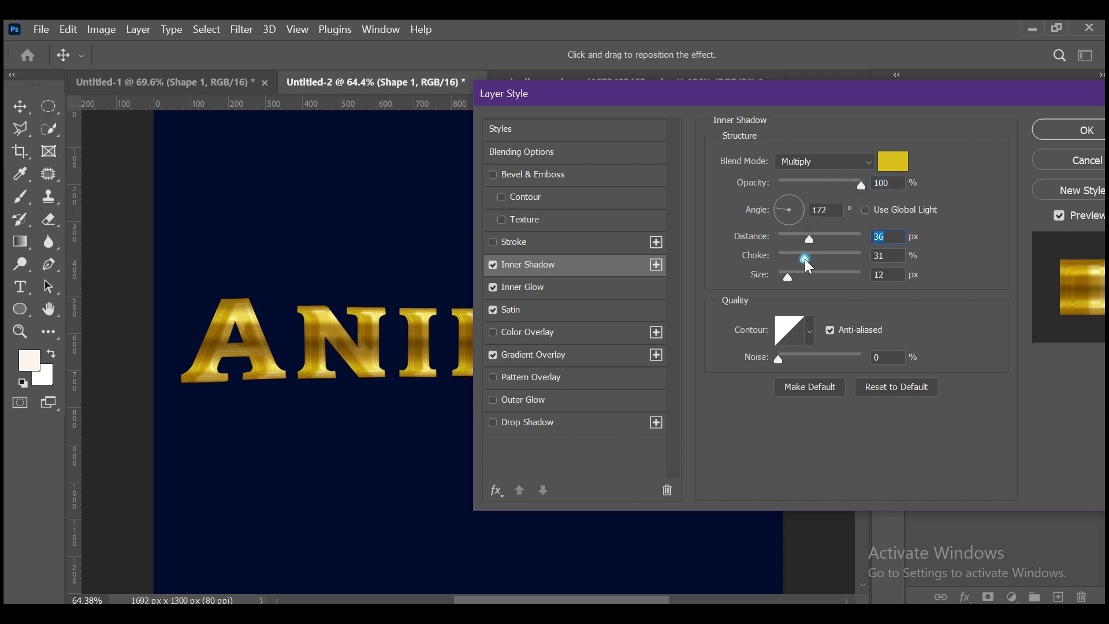
left_click(805, 259)
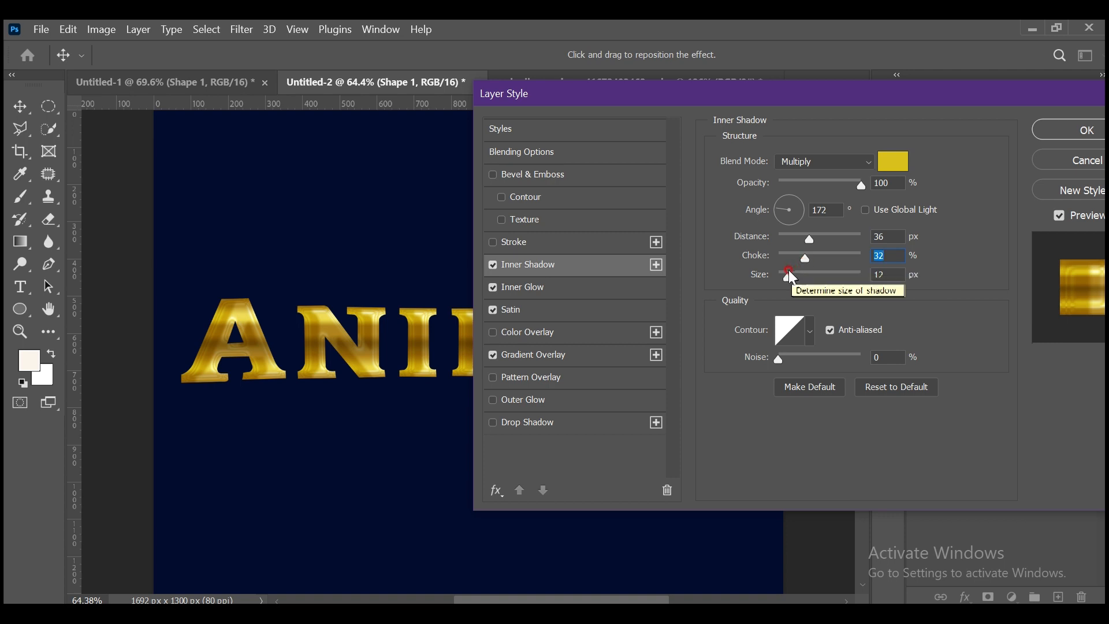
left_click_drag(801, 276, 810, 278)
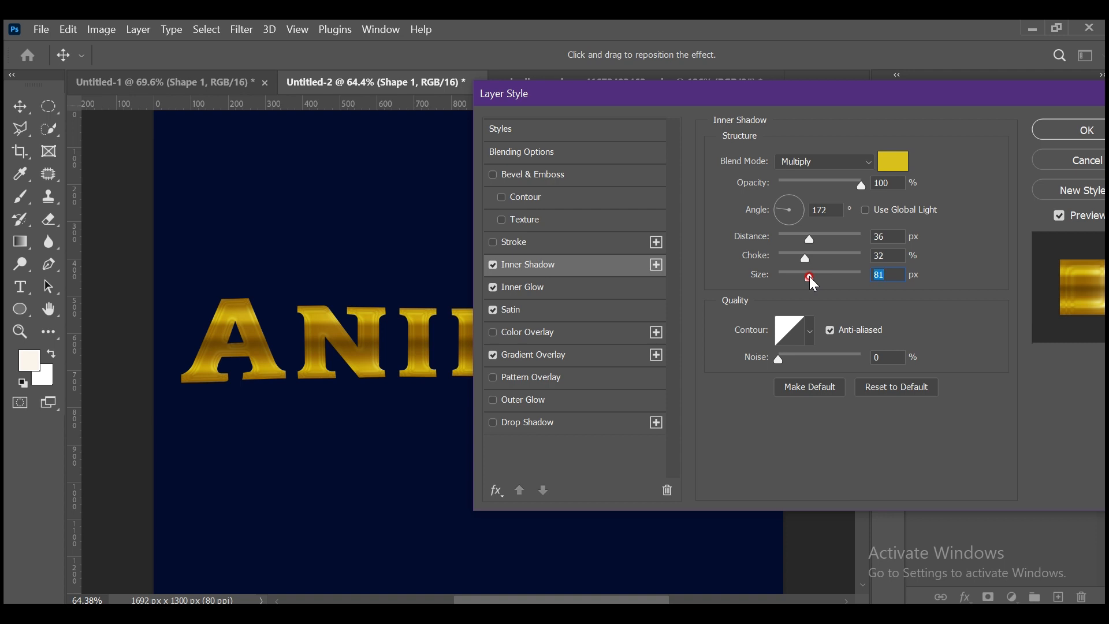
left_click_drag(812, 237, 817, 276)
left_click_drag(830, 207, 800, 193)
type("90")
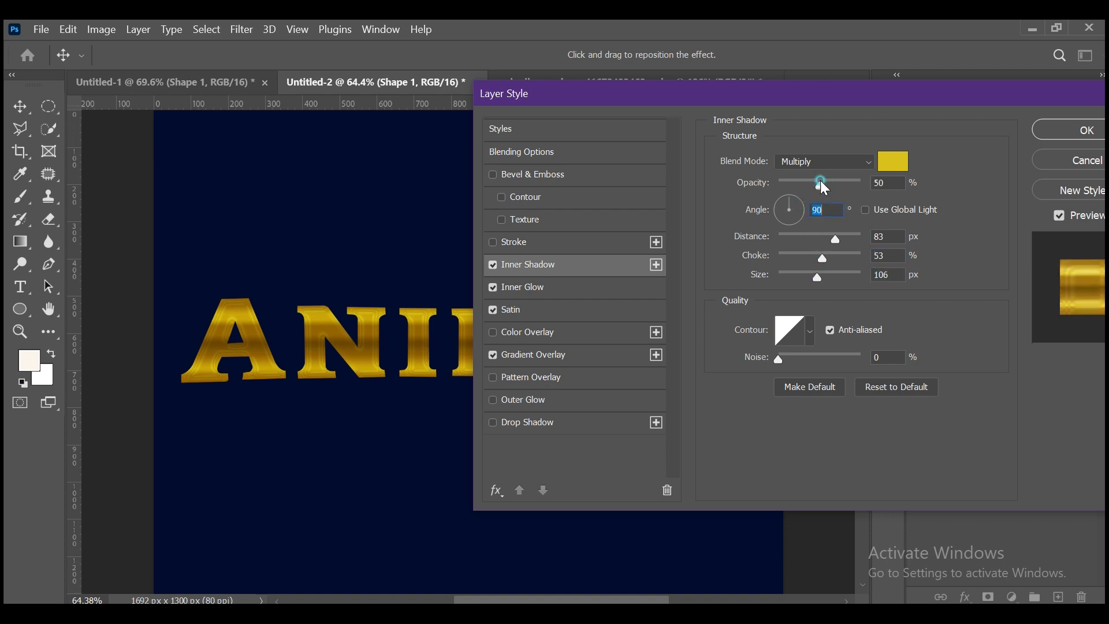
left_click(820, 181)
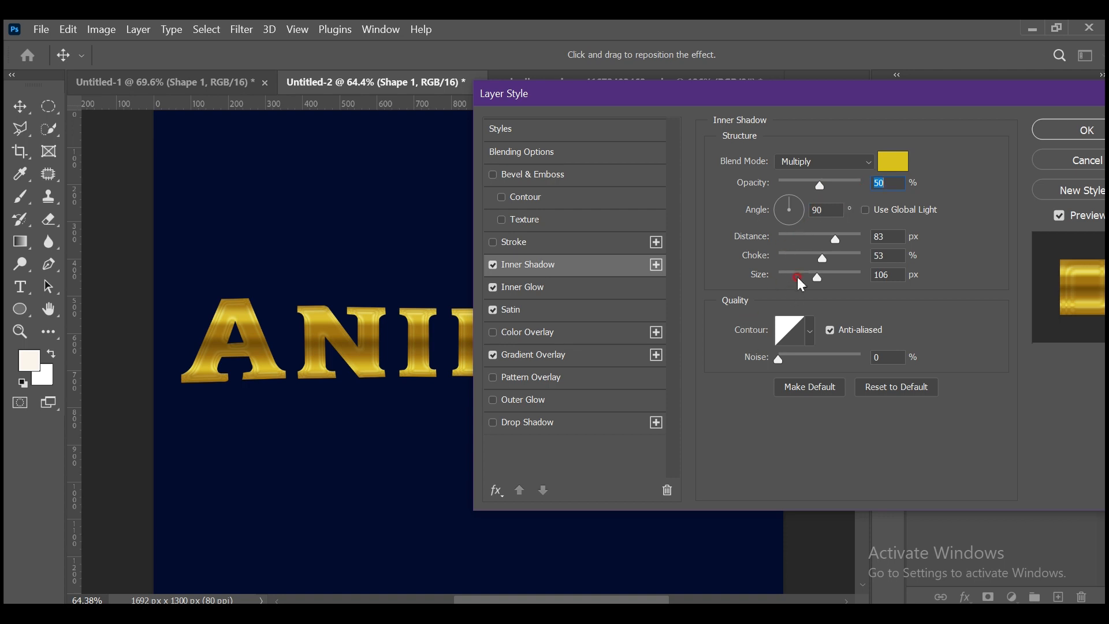
left_click(812, 181)
Reduce the Inner Glow's contour range slightly.
left_click(608, 286)
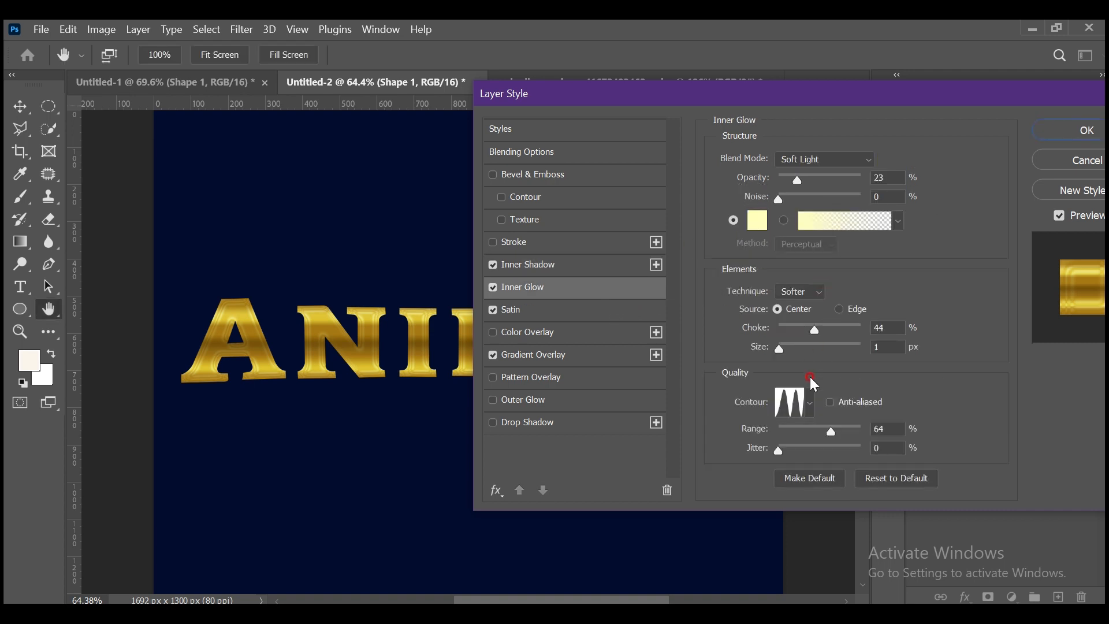
left_click_drag(832, 432, 819, 430)
Set the Satin effect's distance to 14 px and change its color to softer gold e1c320.
left_click(580, 310)
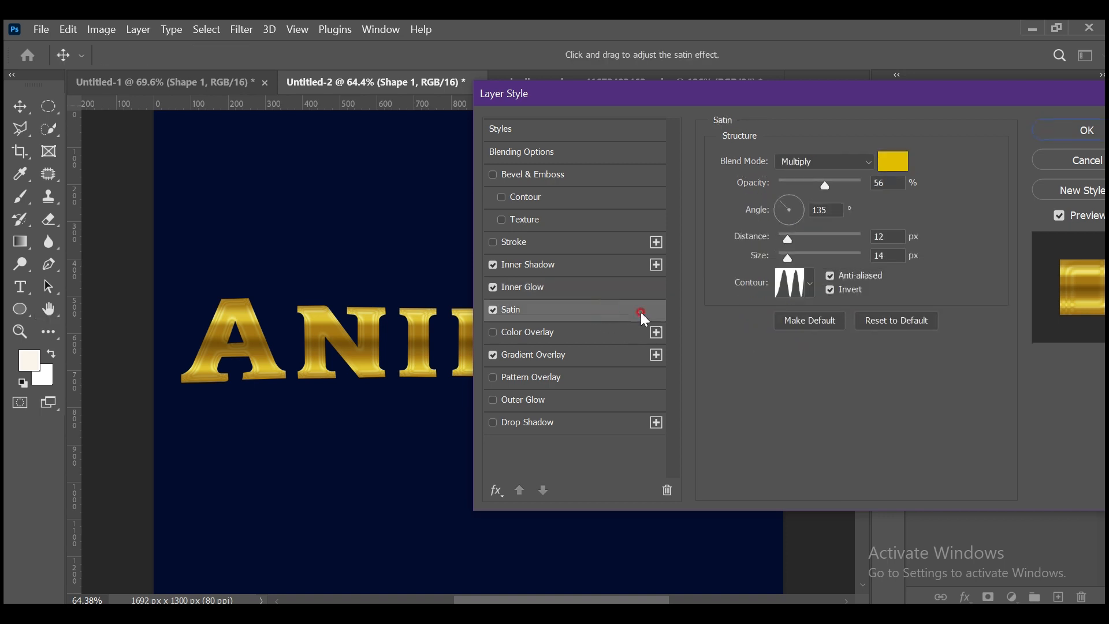
left_click_drag(804, 233, 802, 234)
left_click(790, 235)
left_click(802, 235)
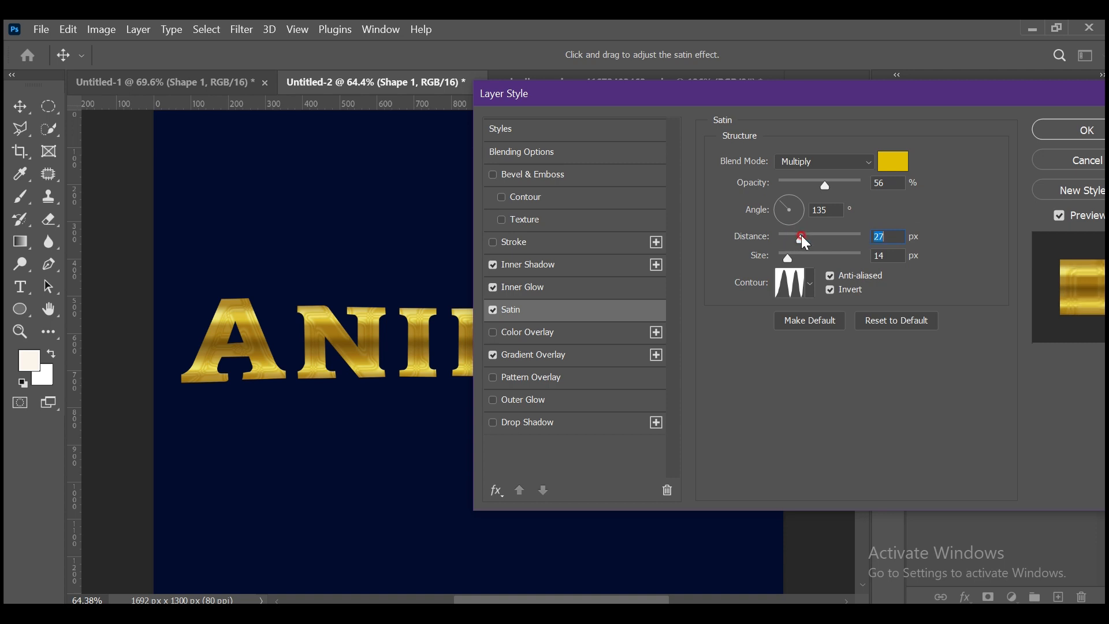
left_click(788, 234)
left_click(798, 234)
left_click(800, 235)
left_click(789, 236)
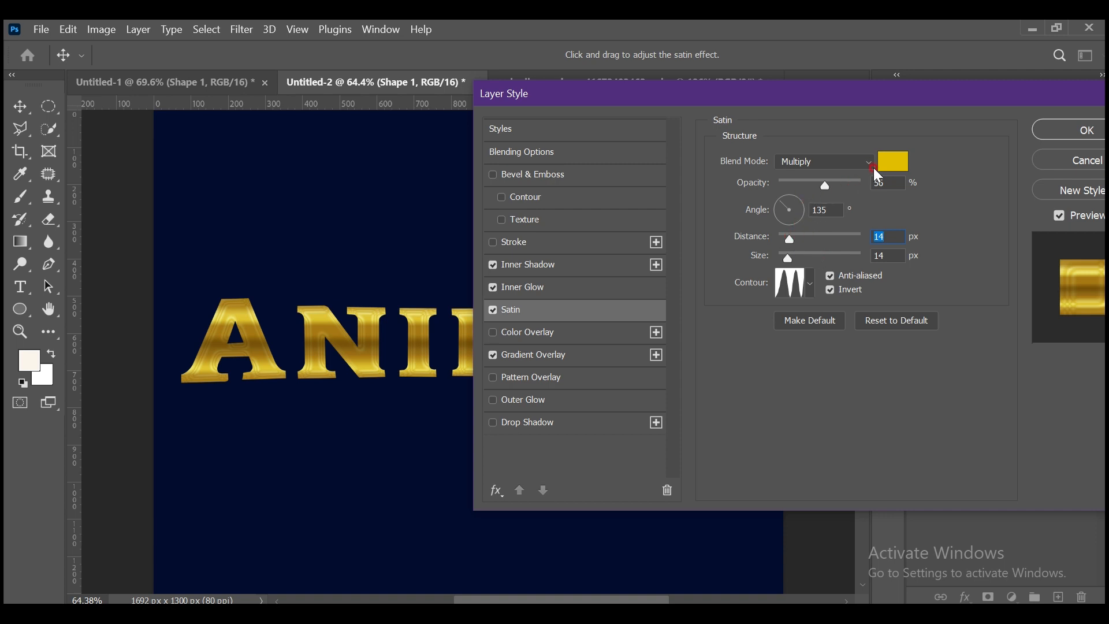
left_click(893, 163)
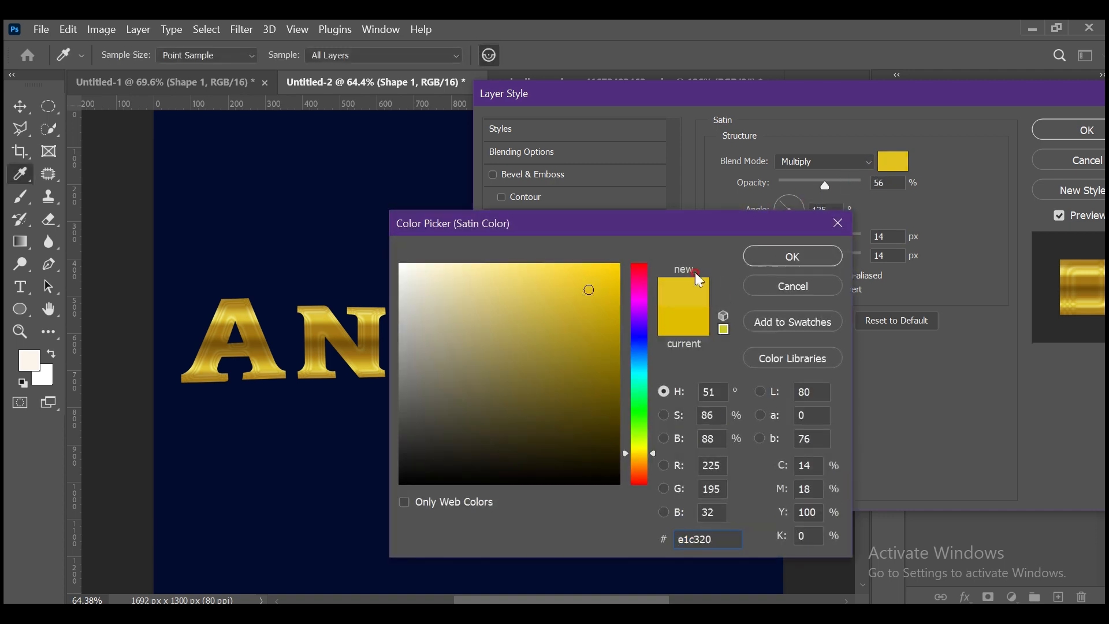
left_click(788, 257)
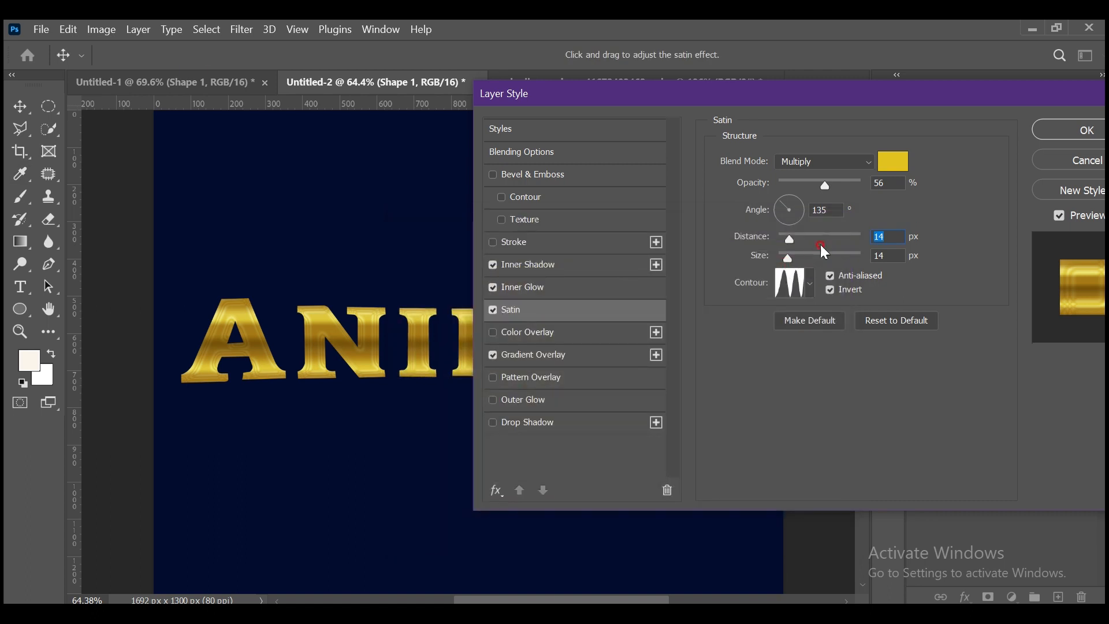
Add a Bevel & Emboss effect as a smooth Inner Bevel with depth 490% and size 16 px.
left_click(592, 175)
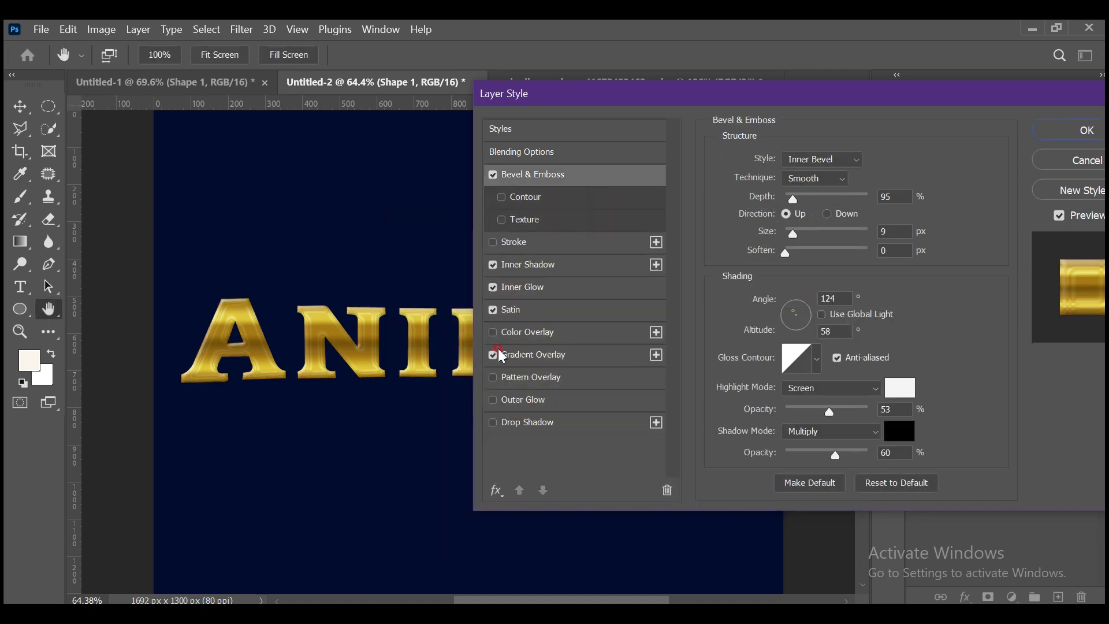
left_click(821, 159)
left_click(898, 160)
left_click(820, 180)
left_click(806, 193)
left_click(825, 198)
left_click_drag(796, 232, 799, 237)
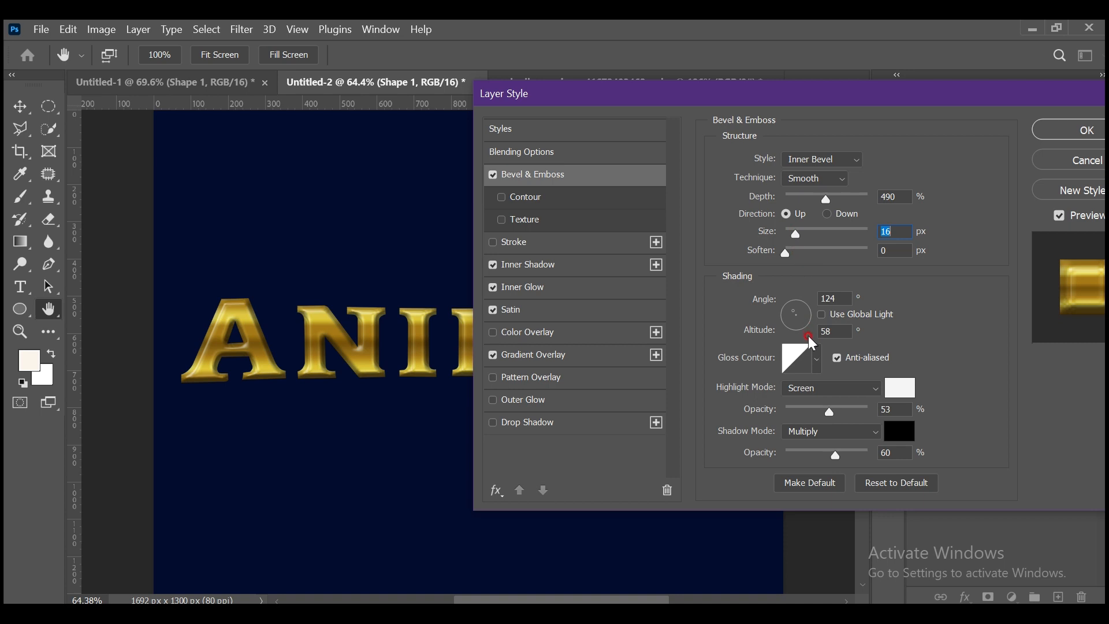
Apply the deep cove gloss contour to the bevel and set its light angle to 134° and altitude to 16°.
left_click(816, 359)
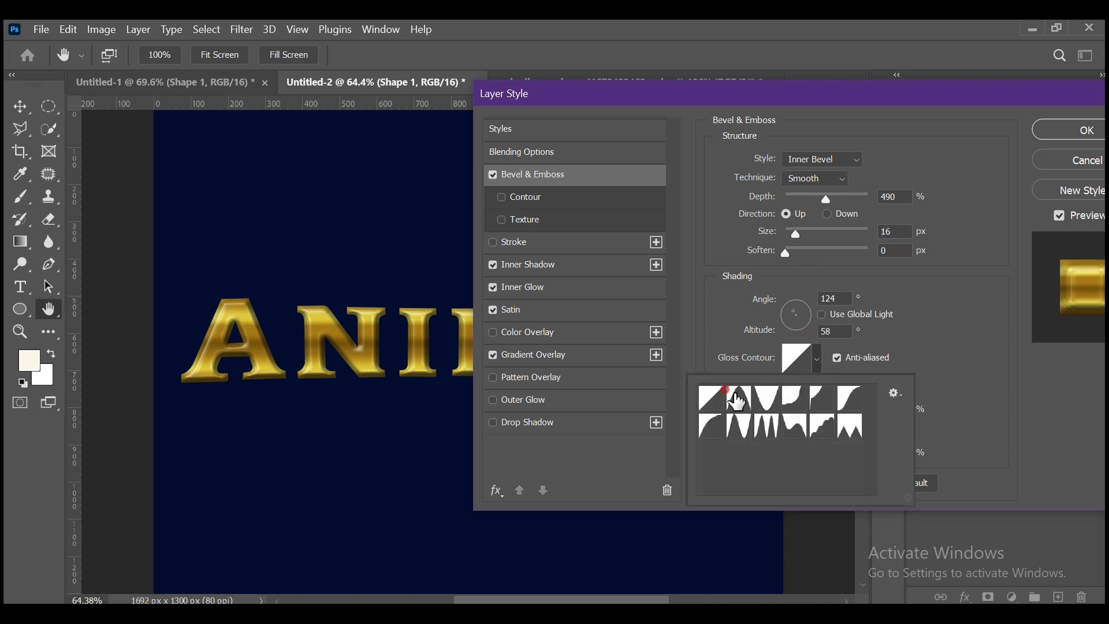
left_click(794, 404)
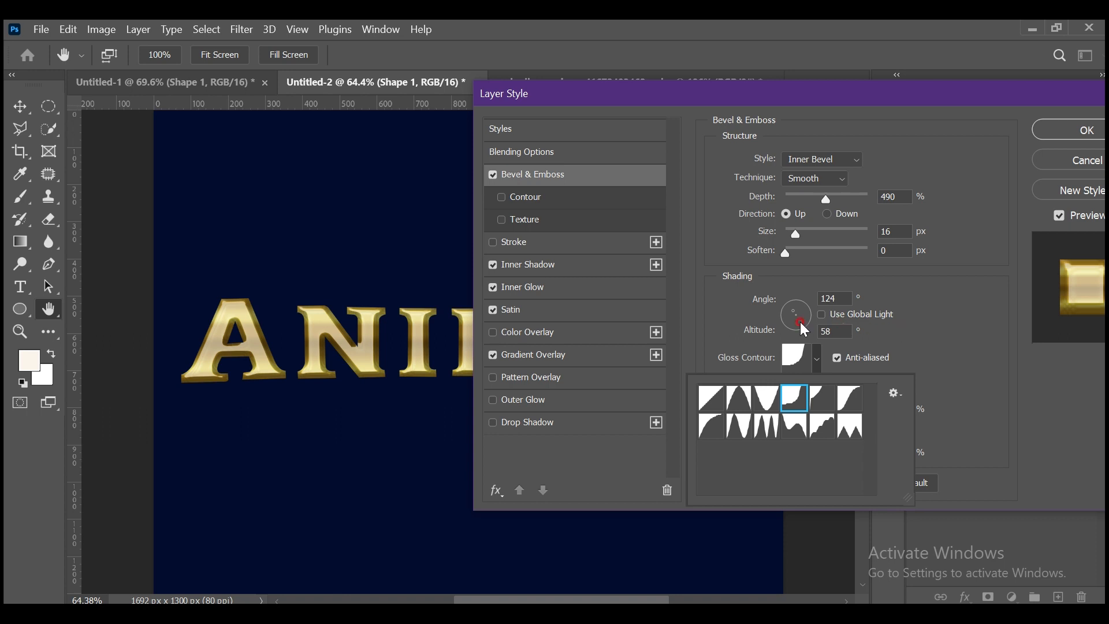
left_click(788, 307)
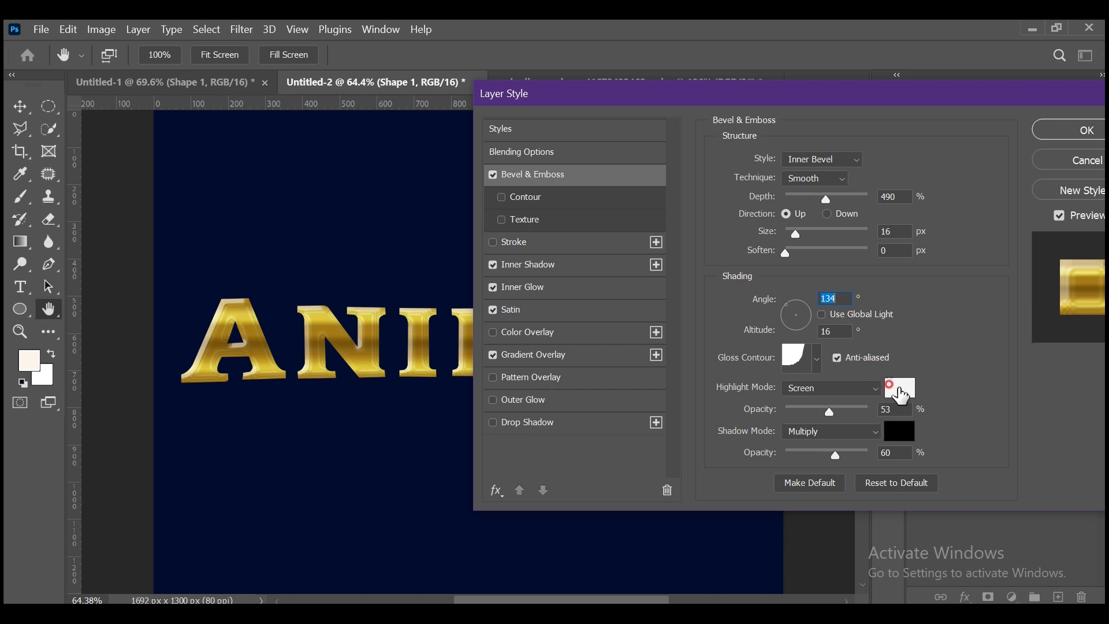
Change the bevel's highlight color to pale yellow f9fdc1 and its highlight mode to Linear Dodge (Add).
left_click(899, 389)
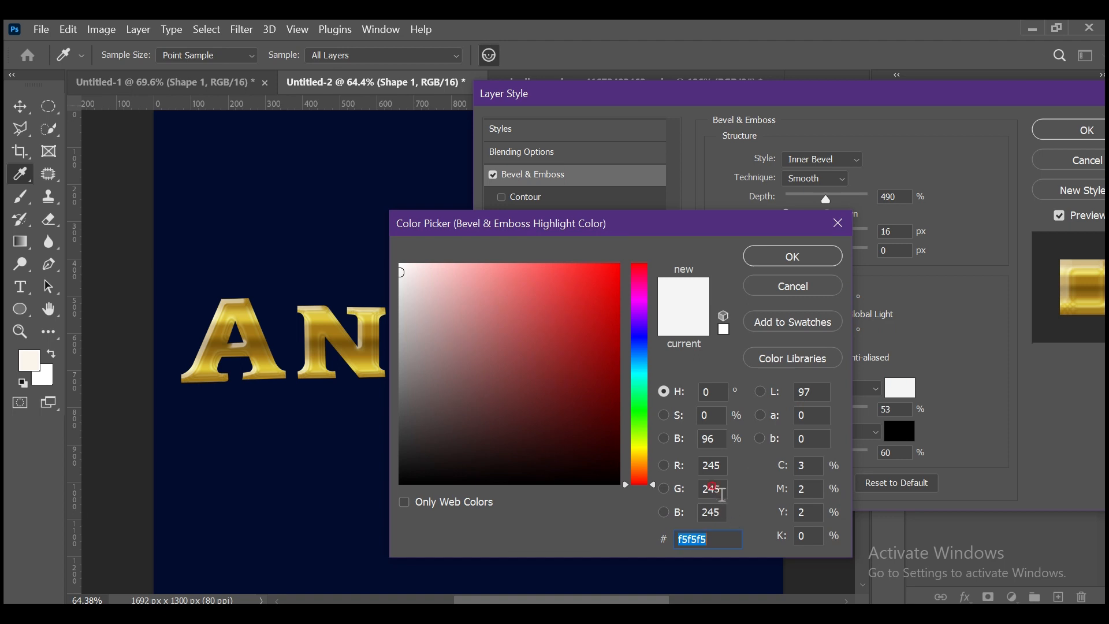
left_click(640, 445)
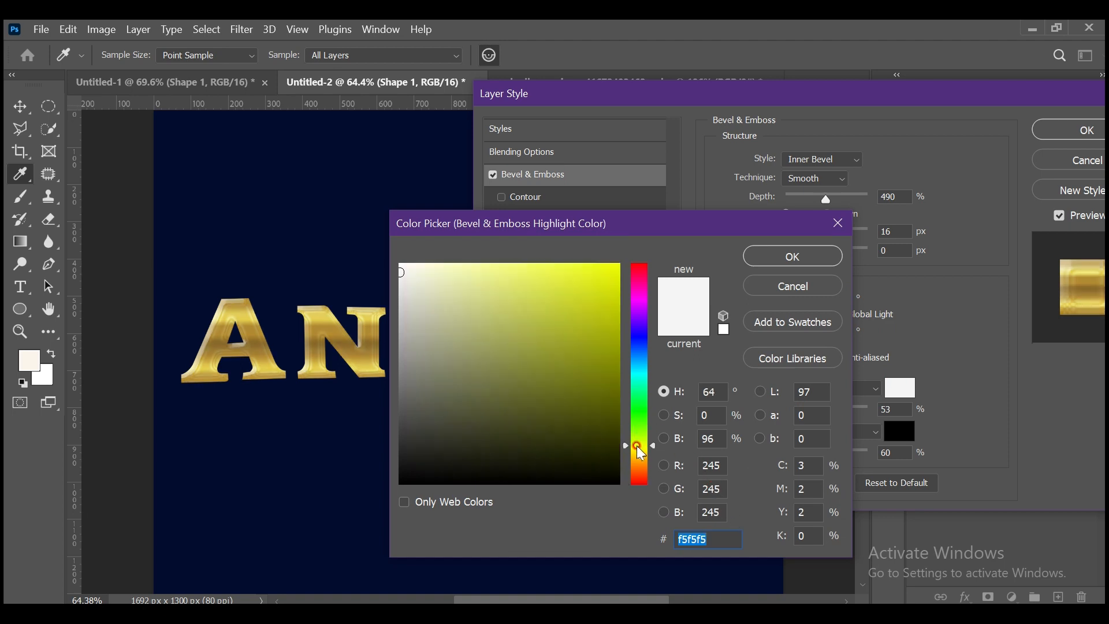
left_click(452, 267)
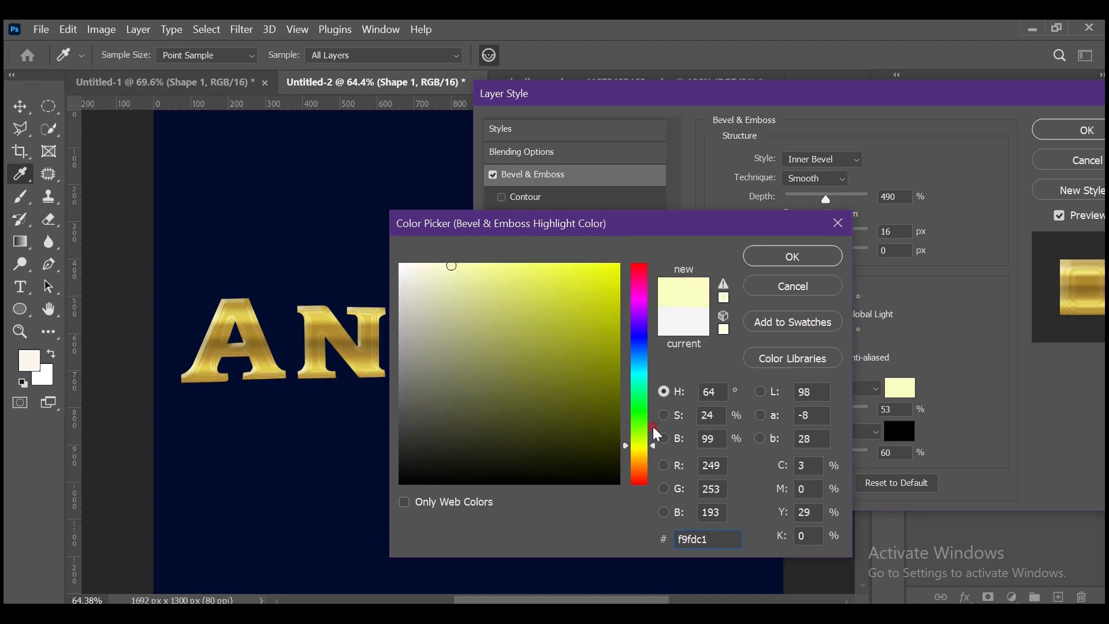
left_click(793, 255)
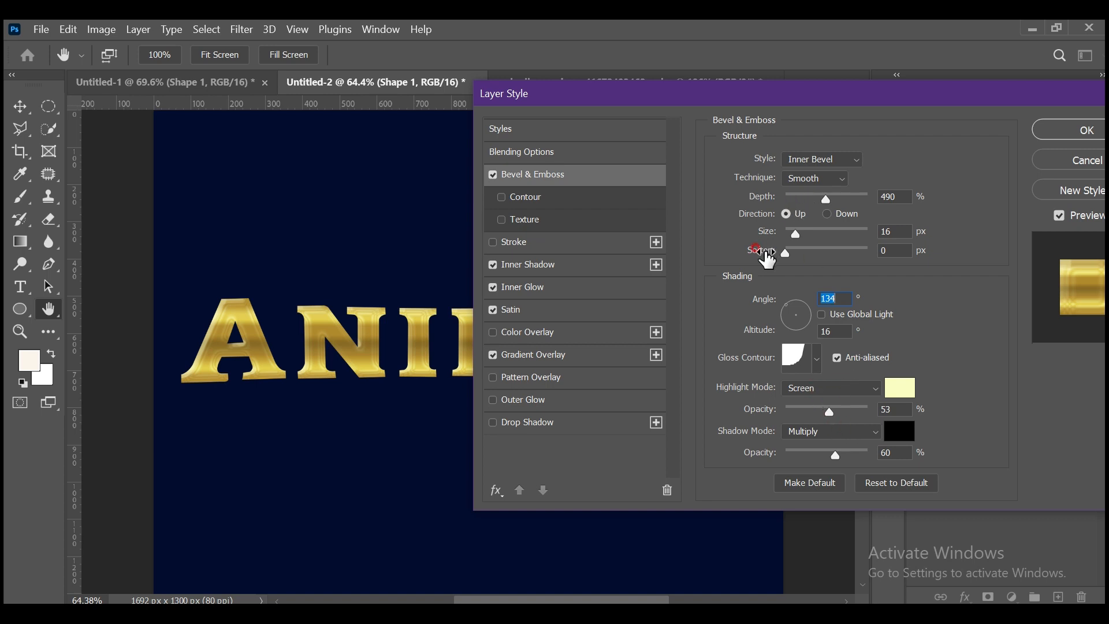
left_click(810, 436)
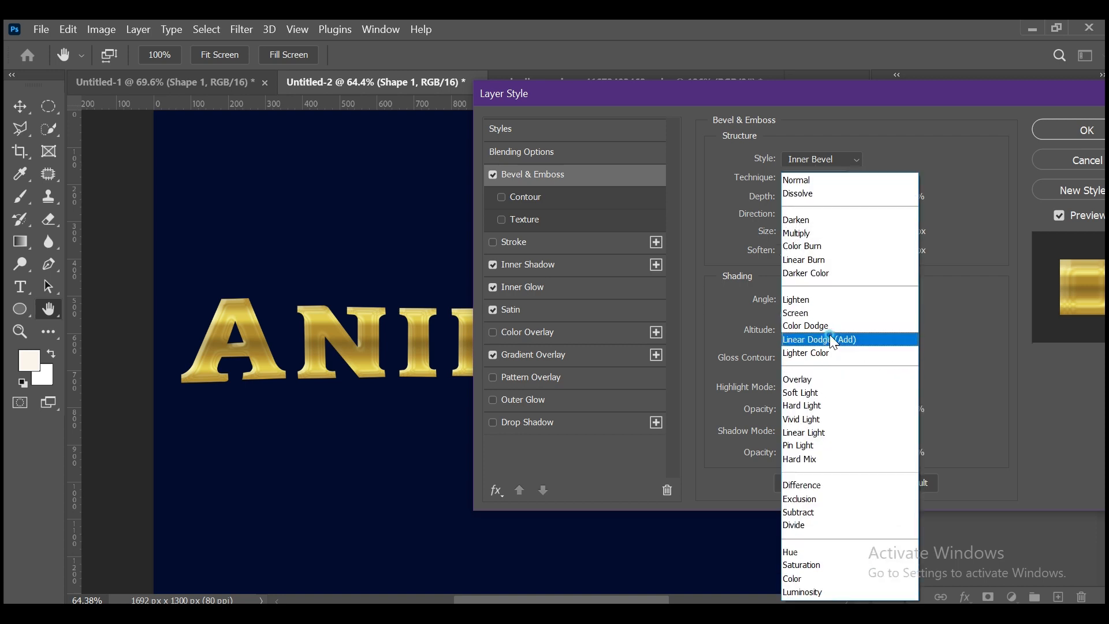
left_click(832, 339)
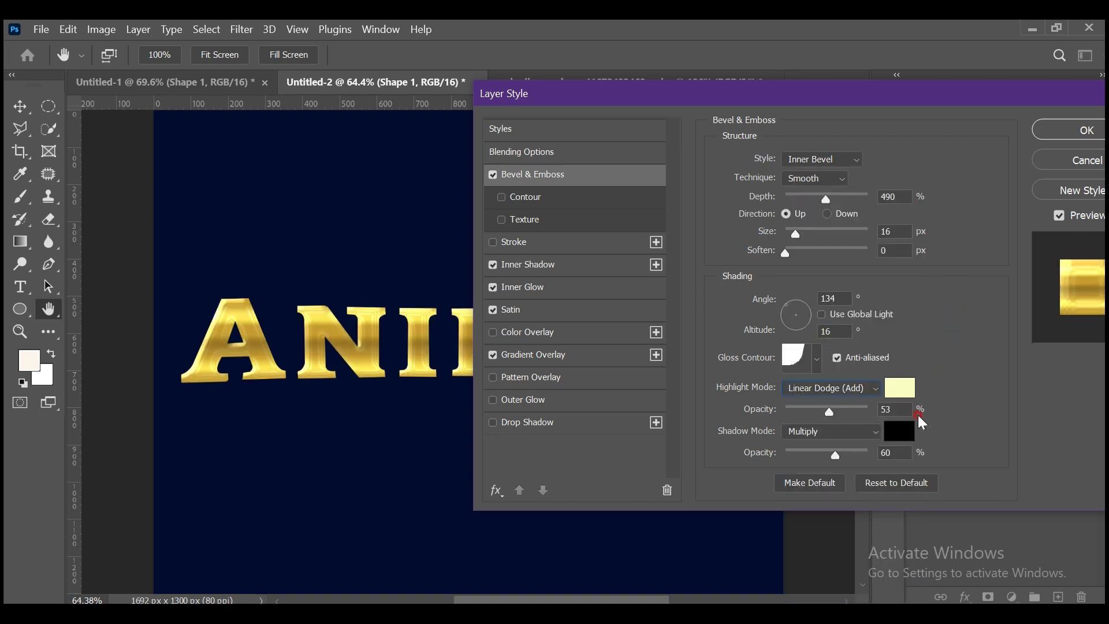
Change the bevel's shadow color to c9ba0e and set its shadow opacity to 17%.
left_click(901, 429)
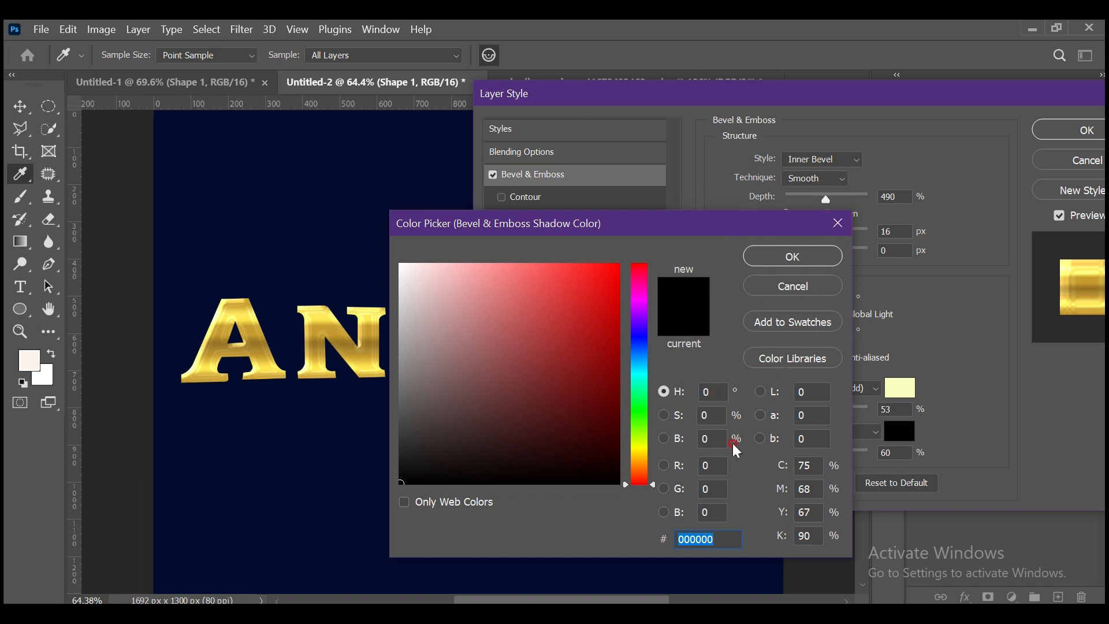
type("c9ba0e")
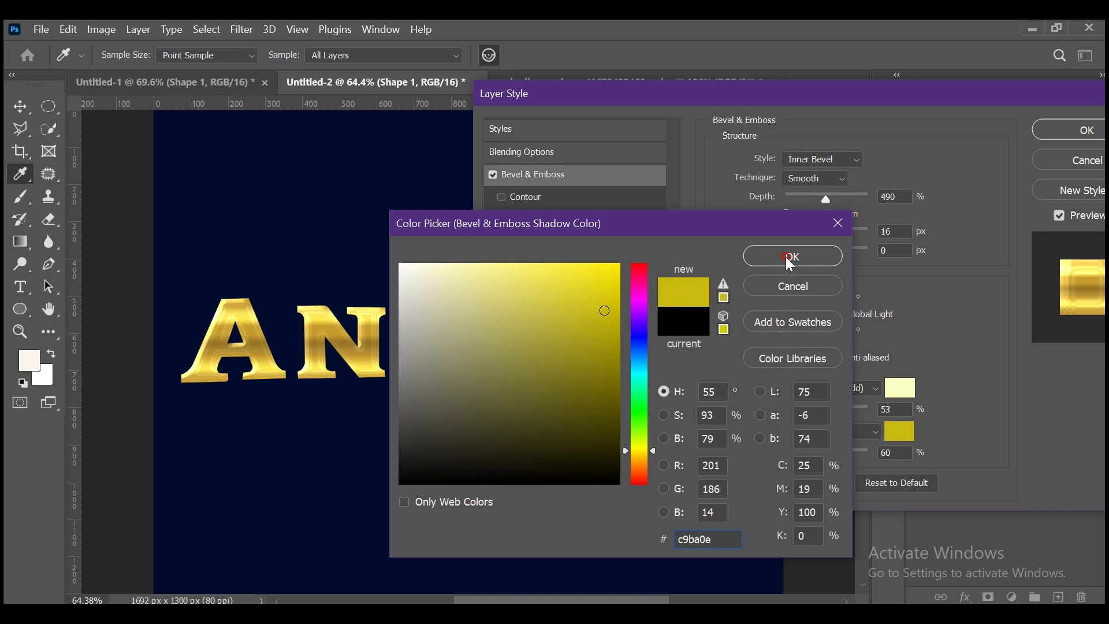
left_click(790, 258)
left_click_drag(809, 451, 782, 448)
left_click(799, 452)
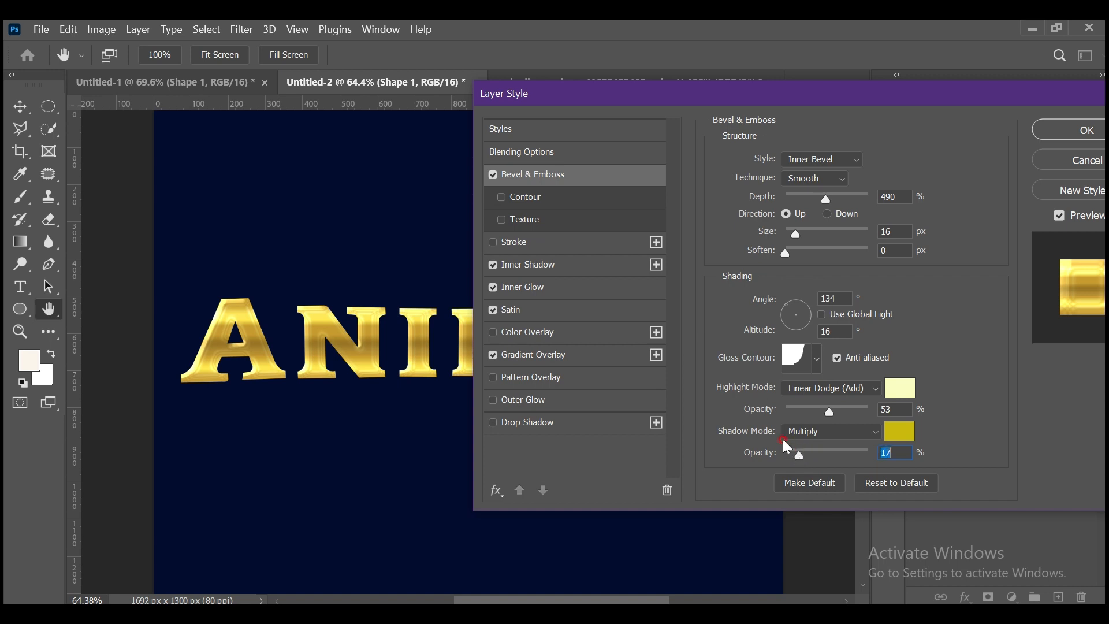
Enable the bevel's Contour option and apply the rounded convex contour at 100% range.
left_click(584, 205)
left_click(787, 167)
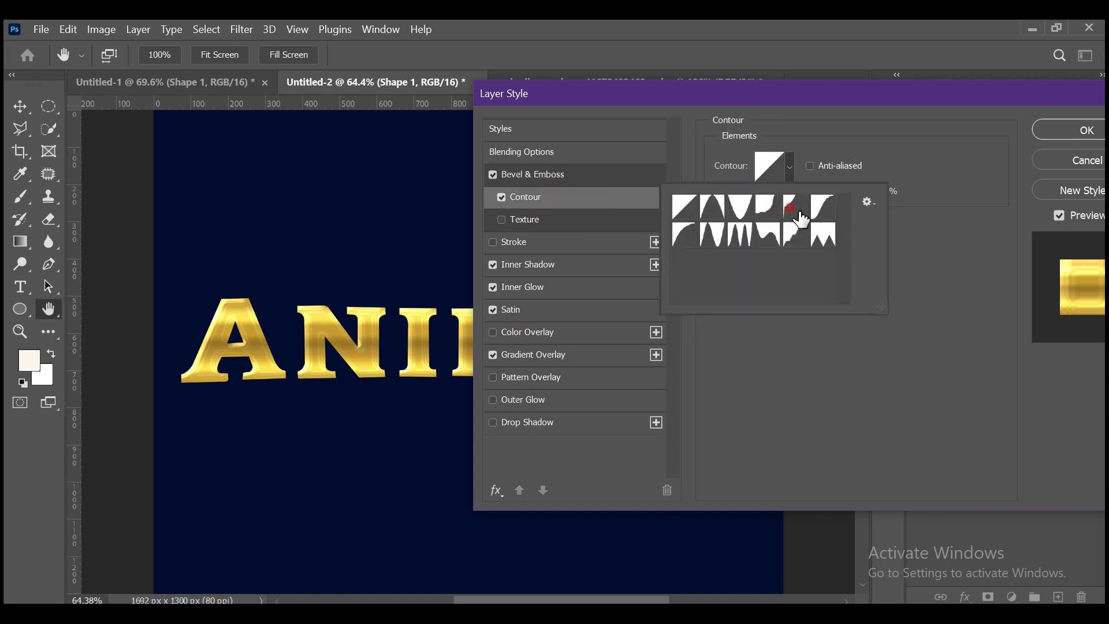
left_click_drag(684, 233, 942, 358)
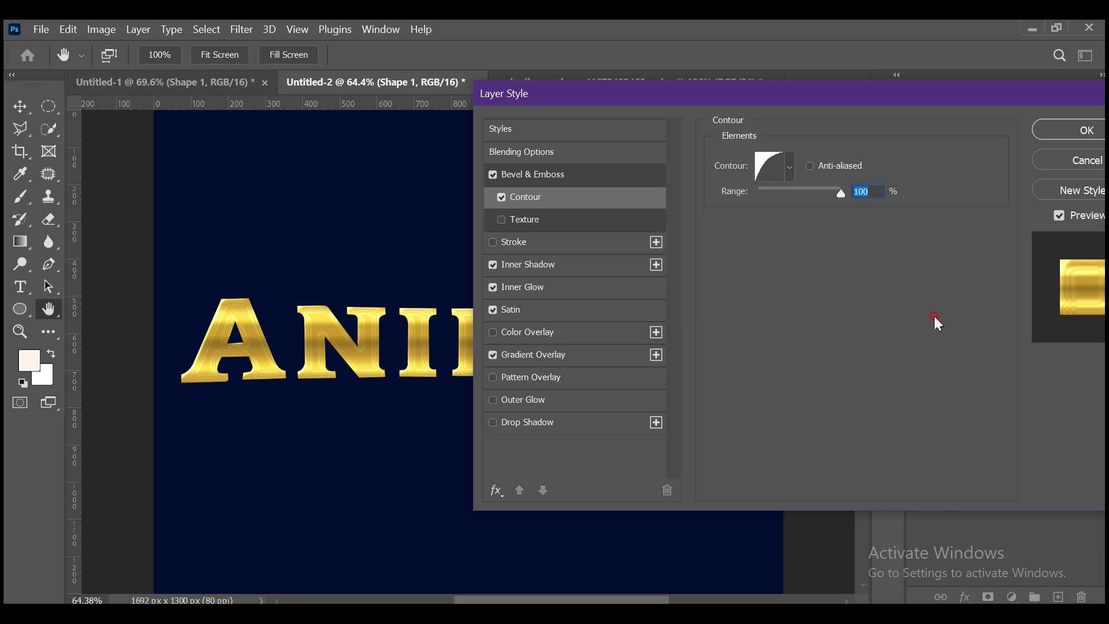
left_click_drag(713, 88, 807, 93)
Set the bevel's depth to 115%, altitude to 0°, highlight opacity to 32% and shadow opacity to 55%.
left_click(716, 177)
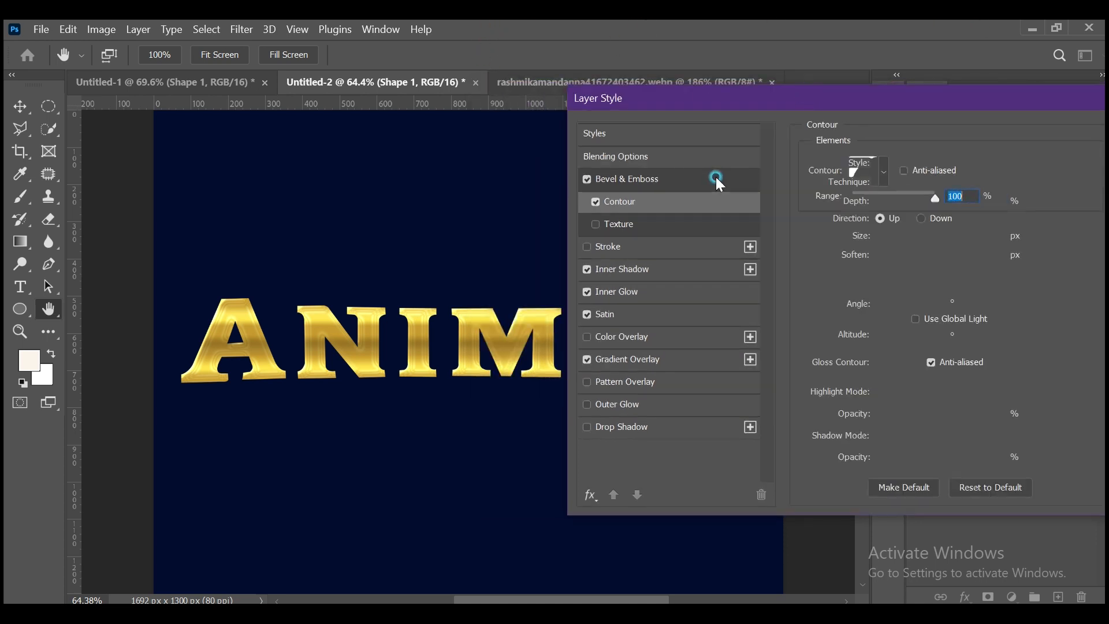
left_click_drag(899, 204, 889, 203)
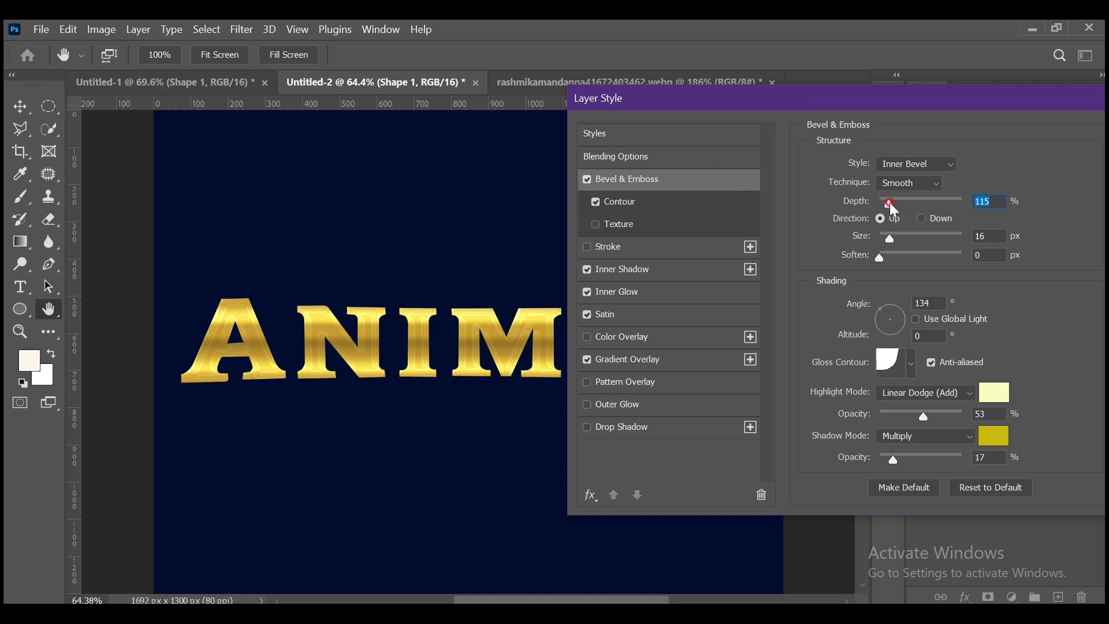
left_click(906, 415)
left_click(924, 460)
Raise the Satin effect's opacity to 100%.
left_click(661, 281)
left_click(663, 271)
left_click_drag(908, 190, 941, 188)
left_click(685, 318)
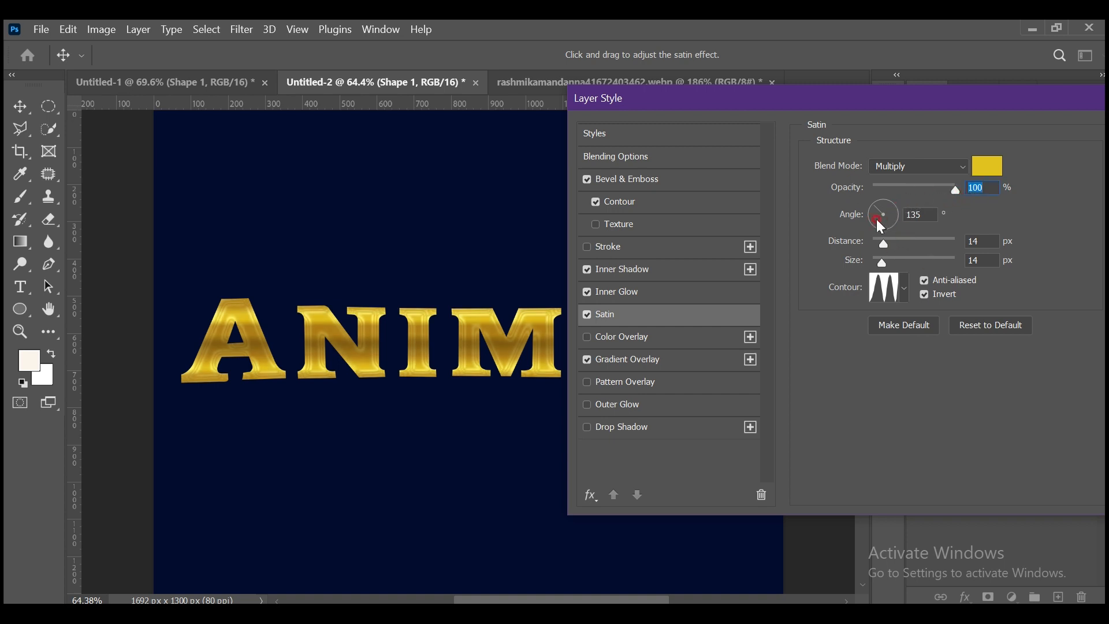
Adjust the bevel's depth to 168% and its size to 76 px.
left_click(686, 191)
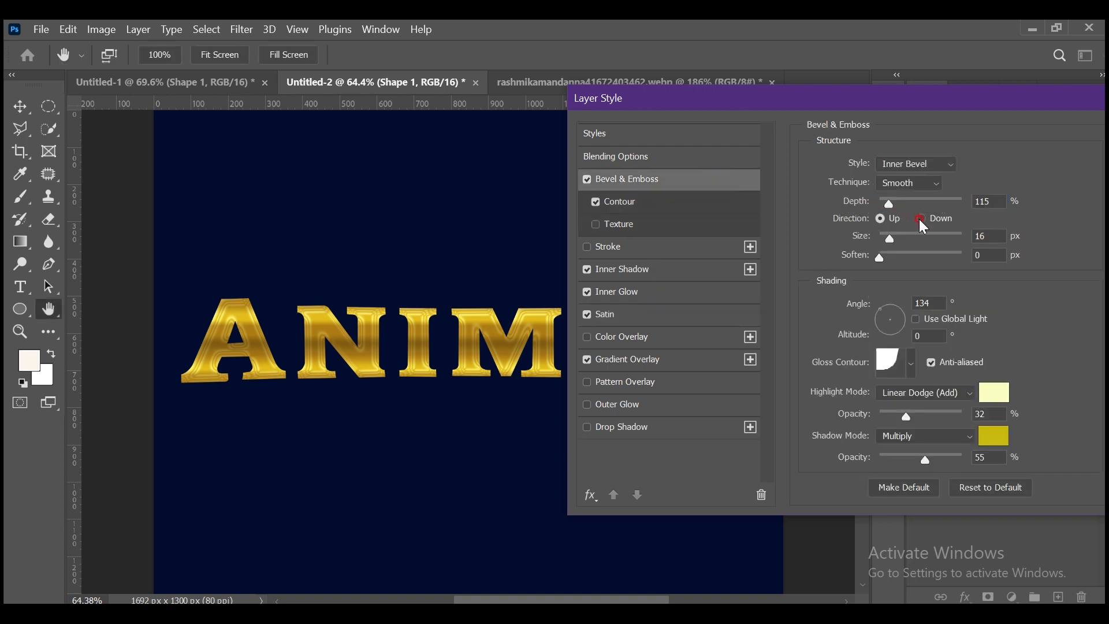
left_click_drag(890, 237, 918, 208)
left_click_drag(903, 98, 798, 78)
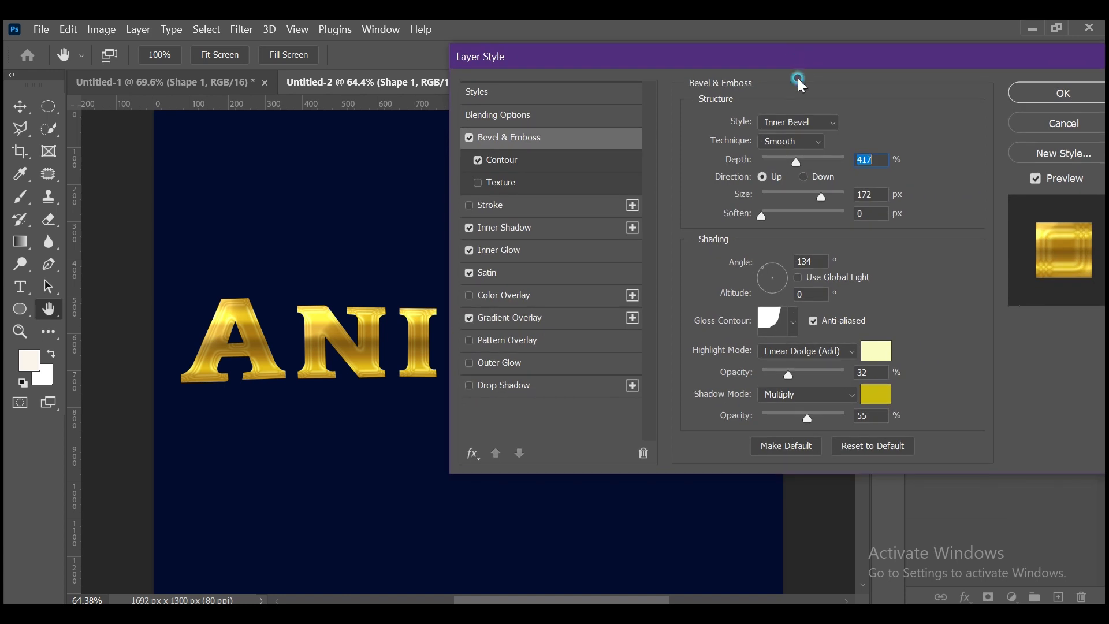
left_click_drag(770, 161, 792, 191)
left_click(797, 277)
left_click(802, 257)
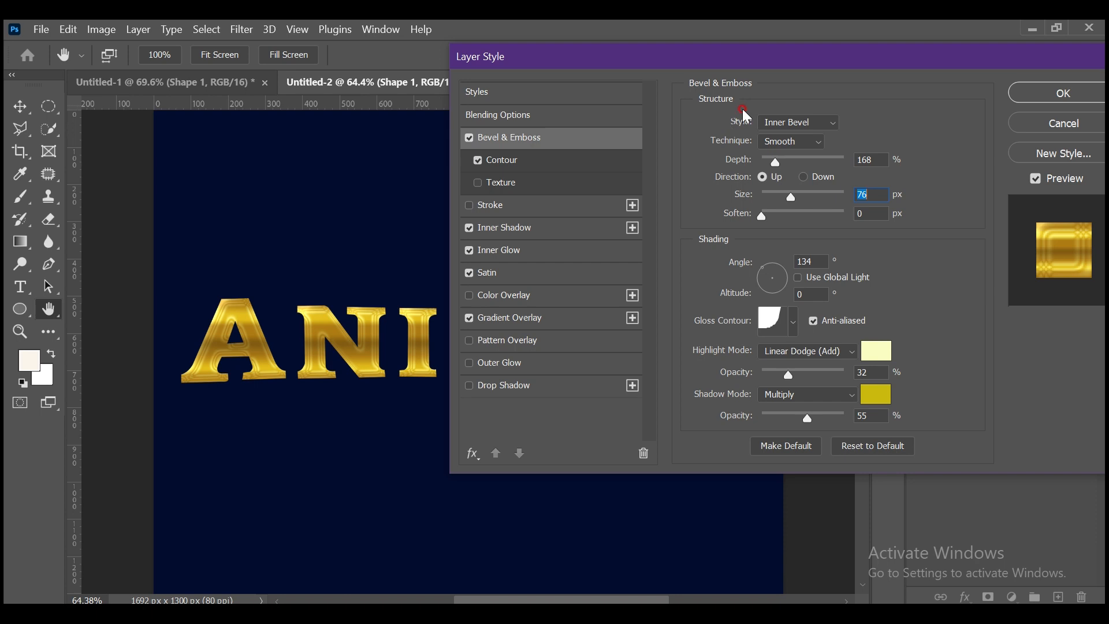
Set the Satin effect's distance to 7 px and adjust the Gradient Overlay's opacity.
left_click(567, 273)
left_click_drag(758, 198, 761, 198)
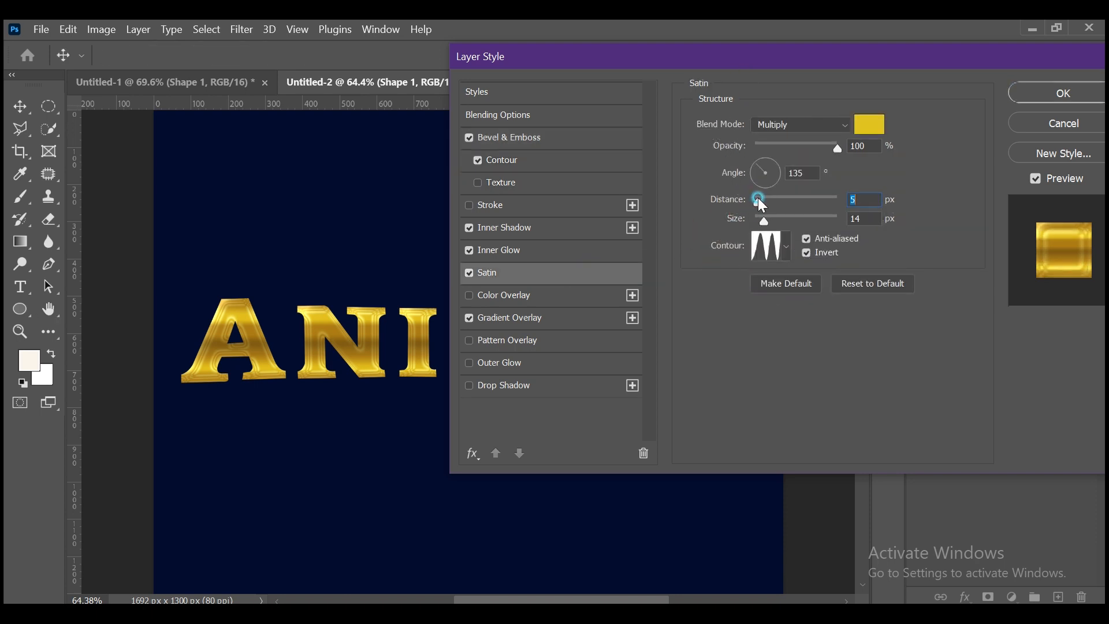
left_click(820, 214)
key("Up")
key("Up")
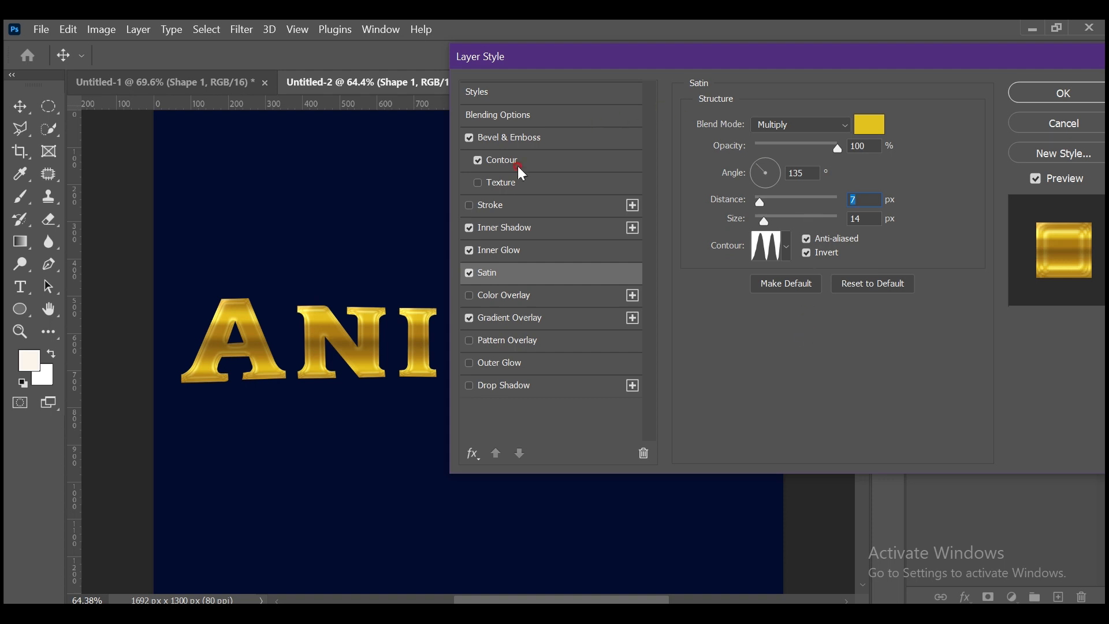
left_click(595, 315)
left_click_drag(813, 141, 866, 132)
Set the bevel's size to 70 px, highlight opacity to 33% and shadow opacity to 61%.
left_click(580, 142)
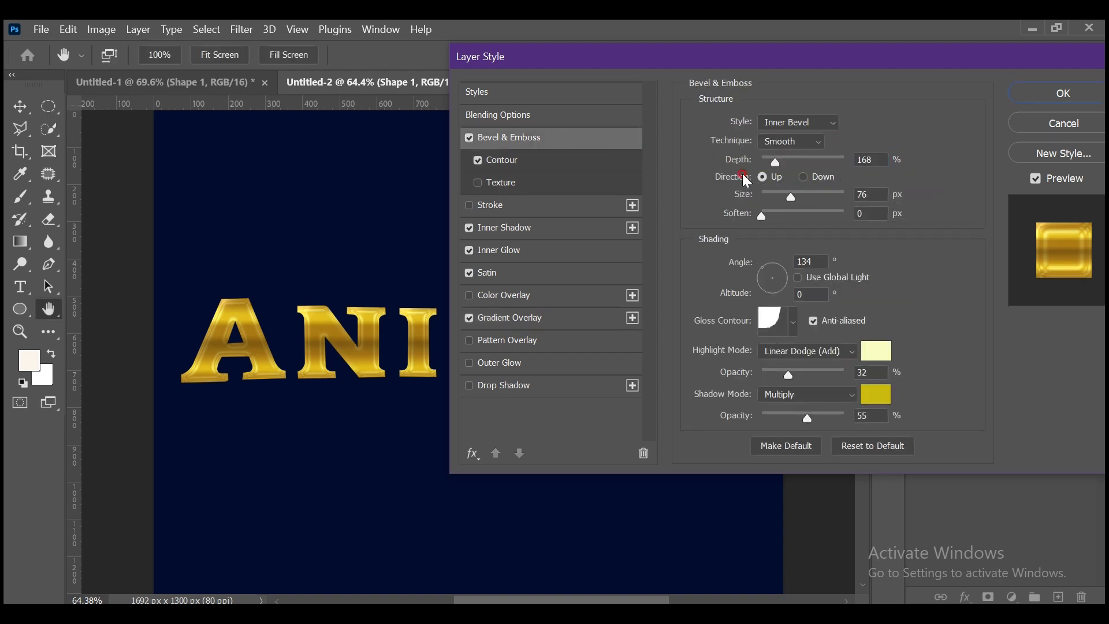
left_click_drag(796, 189, 790, 191)
mouse_move(798, 370)
left_mouse_down()
mouse_move(808, 370)
mouse_move(791, 372)
left_mouse_up()
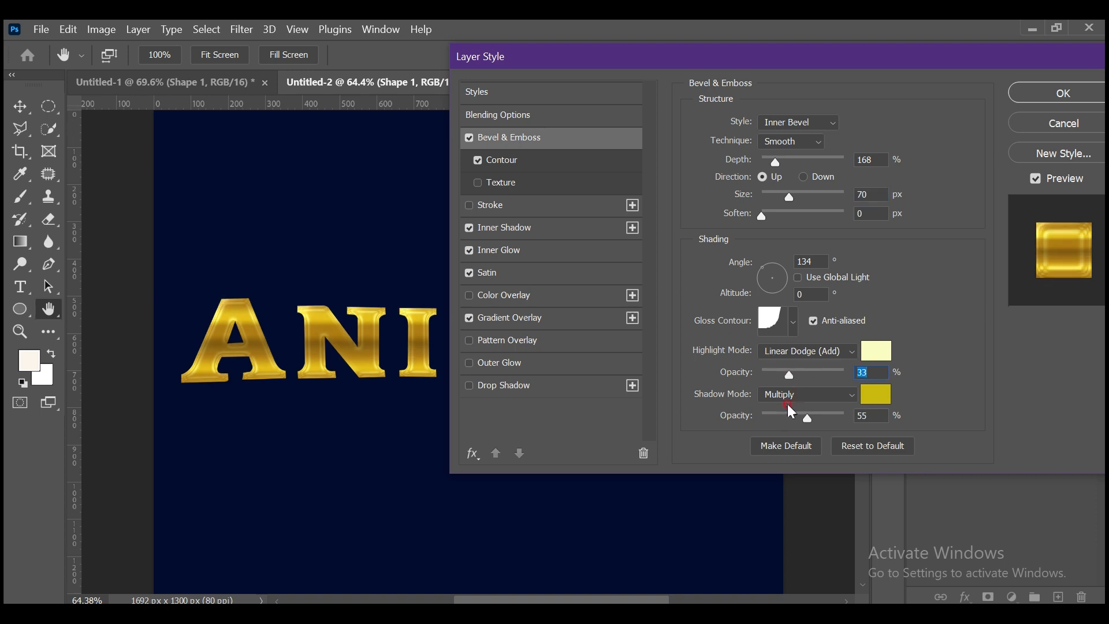
left_click_drag(813, 415, 820, 415)
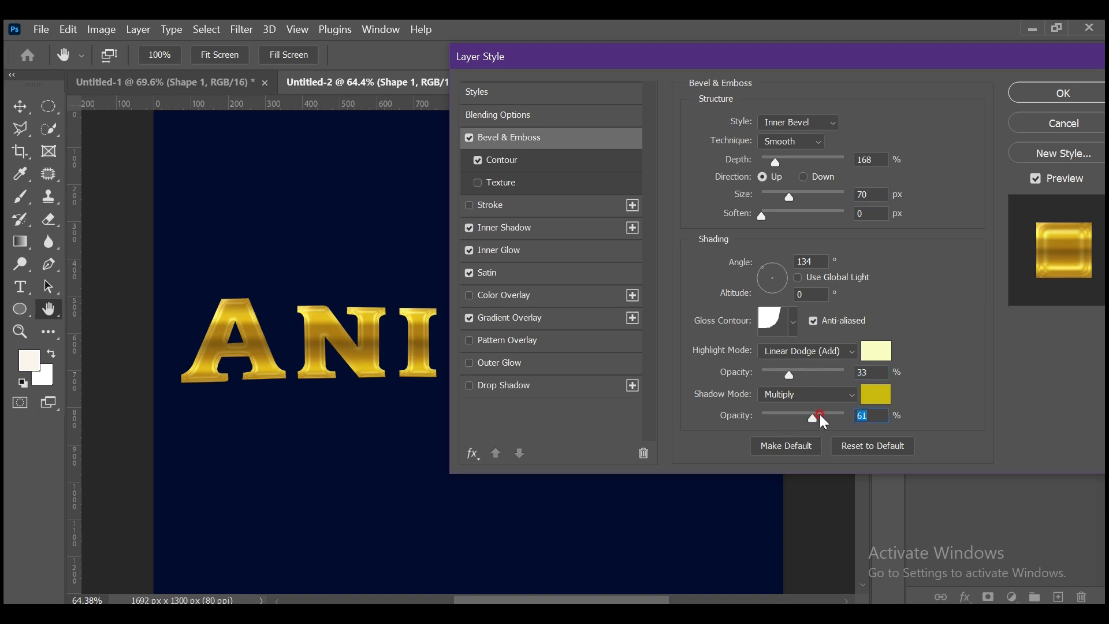
Set the Inner Shadow's distance to 36 px and fine-tune its opacity.
left_click(573, 227)
left_click_drag(771, 202, 792, 200)
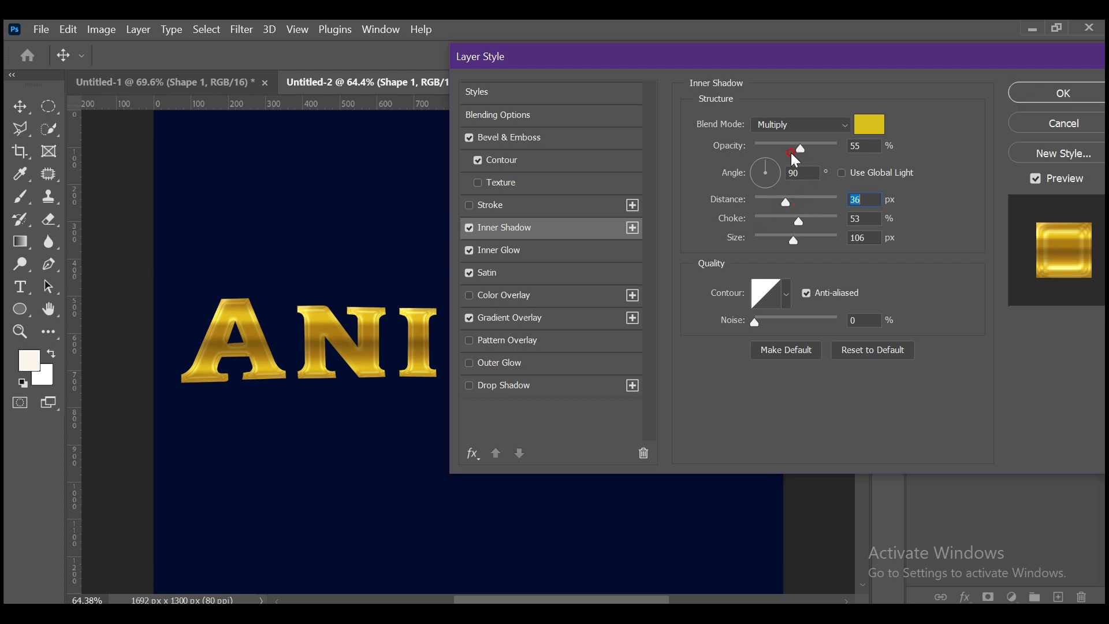
mouse_move(790, 148)
left_mouse_down()
mouse_move(801, 152)
mouse_move(757, 143)
mouse_move(771, 142)
left_mouse_up()
Set the Inner Glow's opacity to 19%, choke to 28% and range to 62%, and apply the layer styles.
left_click(606, 250)
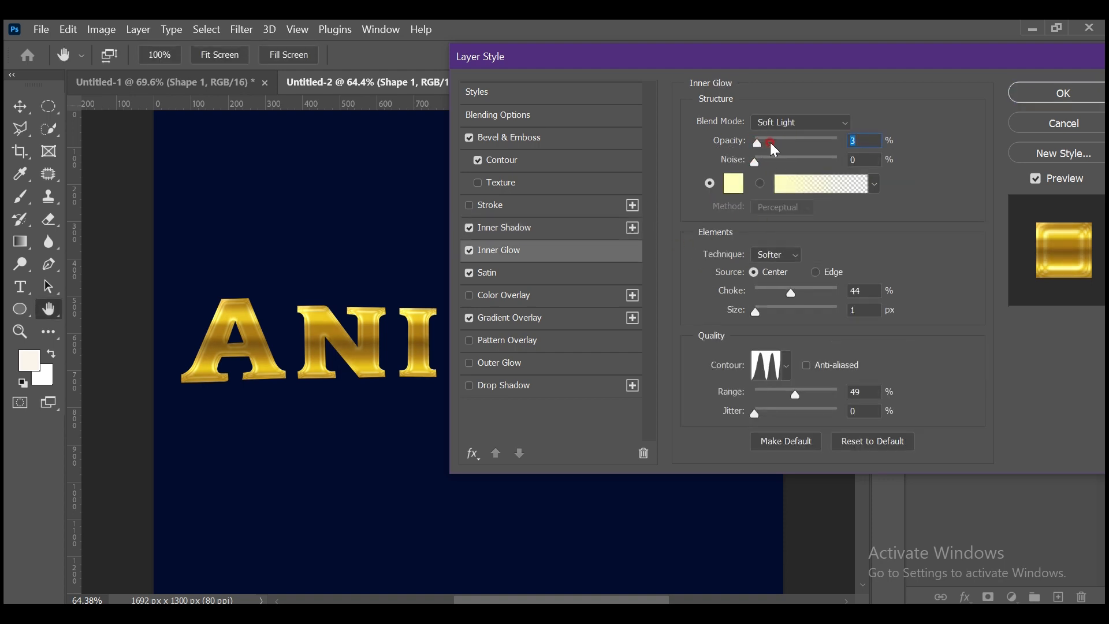
left_click_drag(788, 288, 778, 288)
left_click_drag(777, 386, 805, 389)
left_click_drag(781, 73, 623, 83)
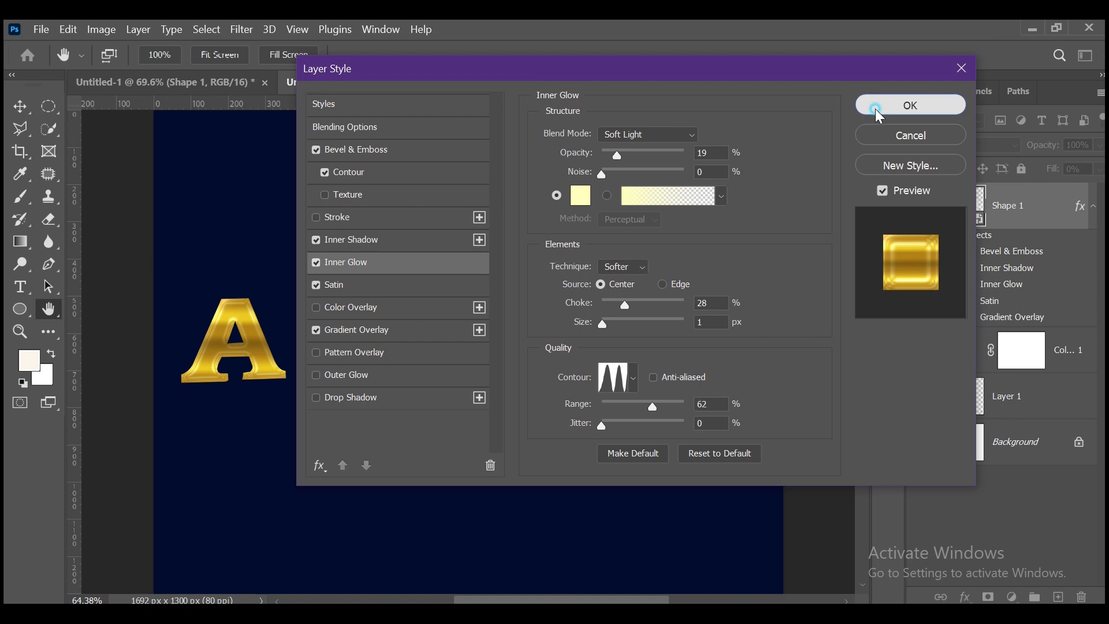
left_click(877, 106)
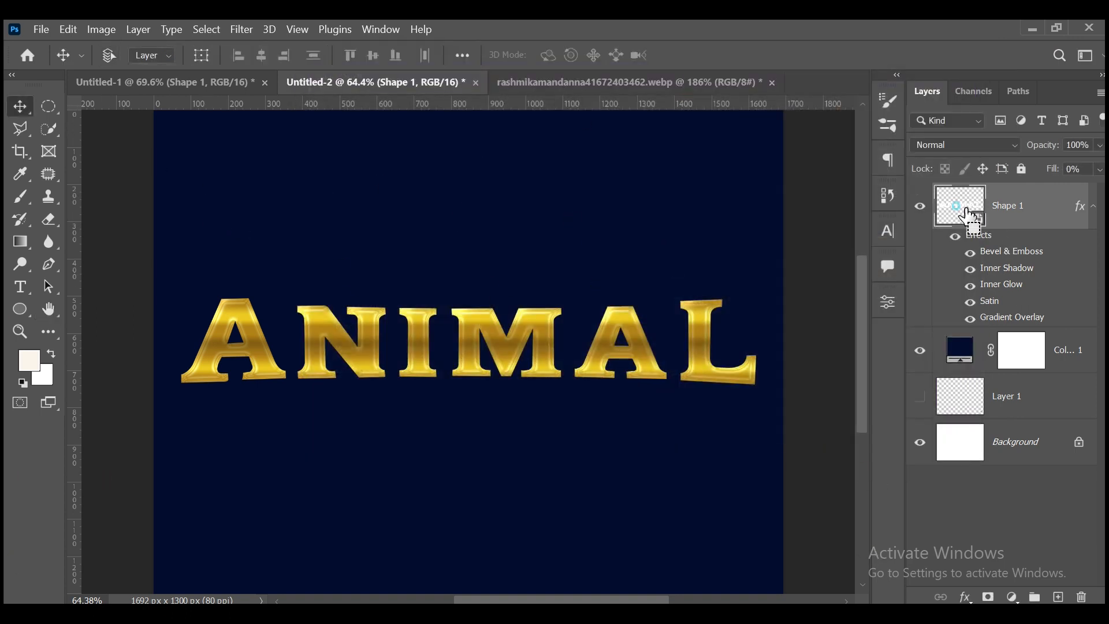
Load the lettering as a selection and add a Curves adjustment layer masked to it, with two midtone points on the curve.
left_click(957, 213, "ctrl")
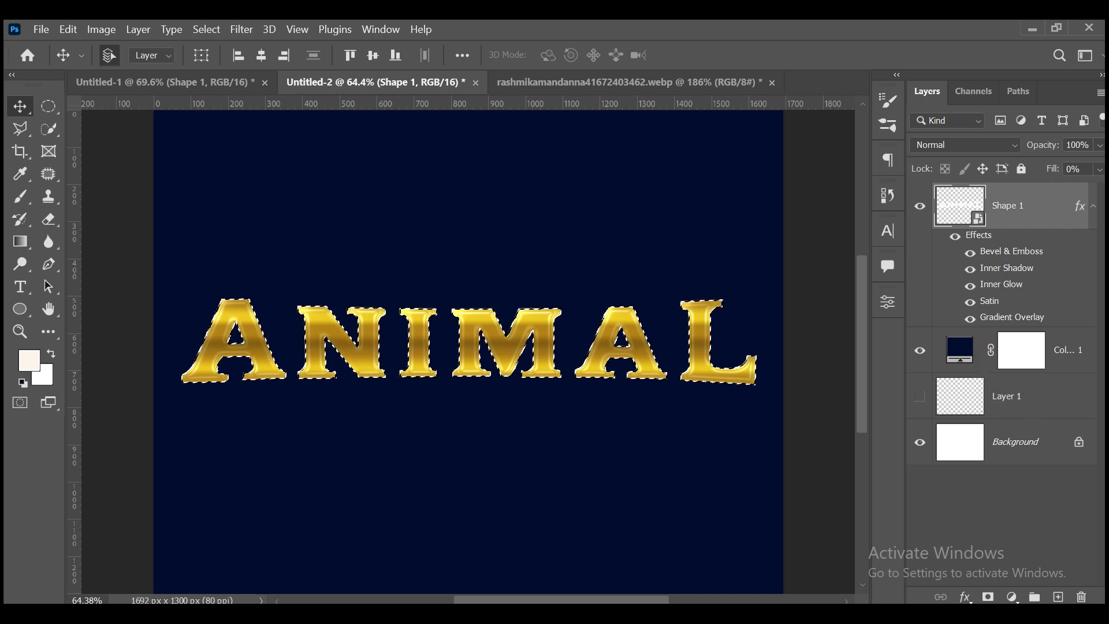
left_click(1014, 599)
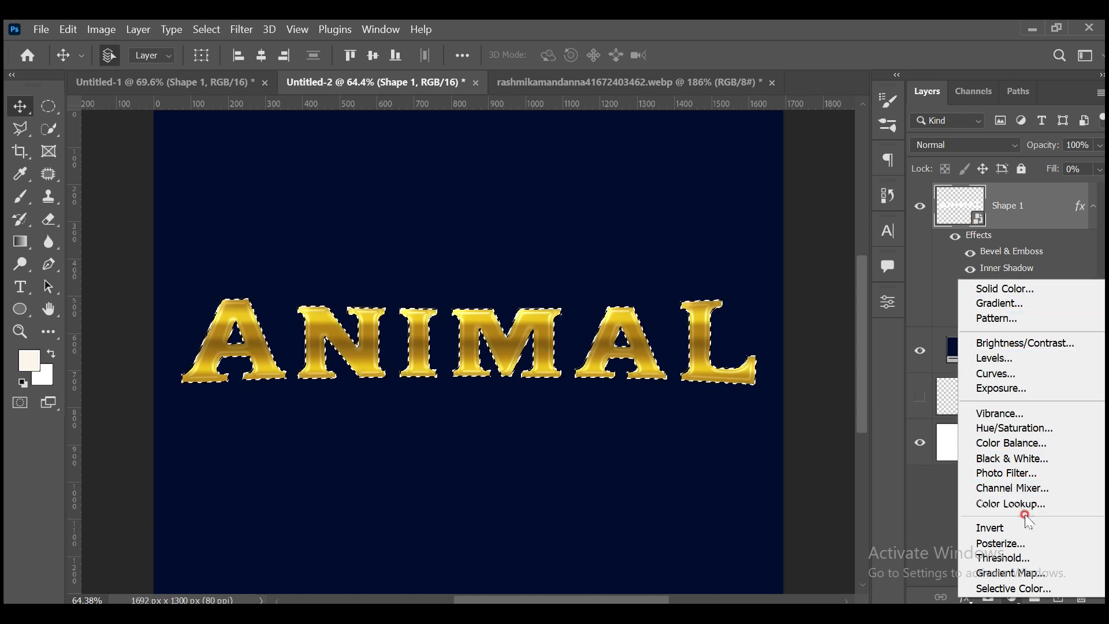
left_click(1015, 374)
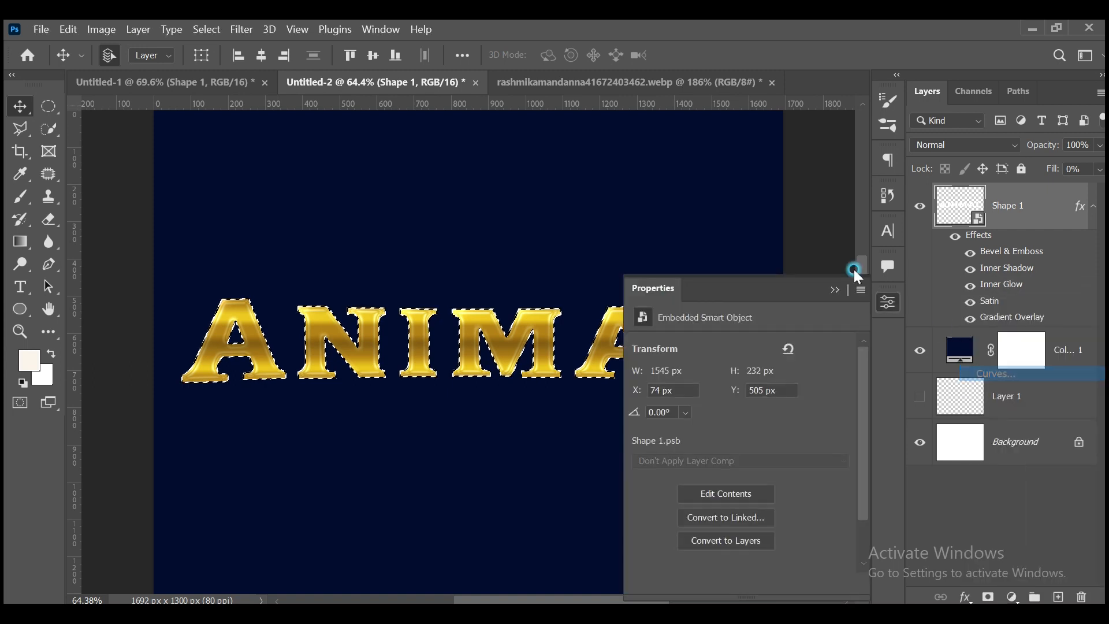
mouse_move(751, 464)
left_mouse_down()
mouse_move(766, 491)
mouse_move(749, 486)
mouse_move(763, 456)
mouse_move(773, 463)
left_mouse_up()
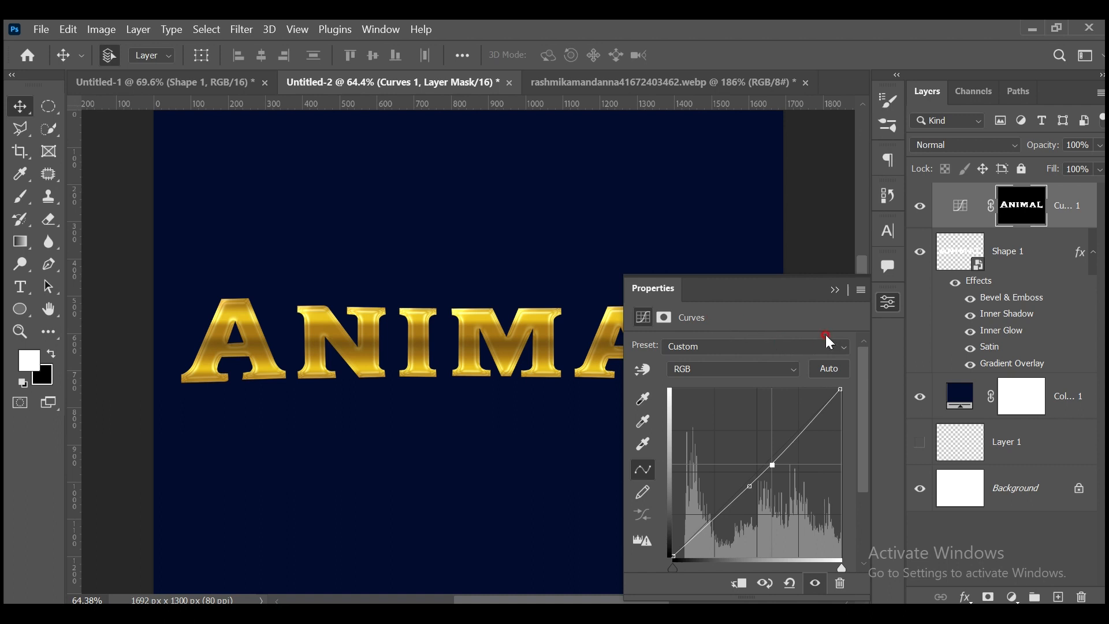
left_click_drag(792, 294, 914, 314)
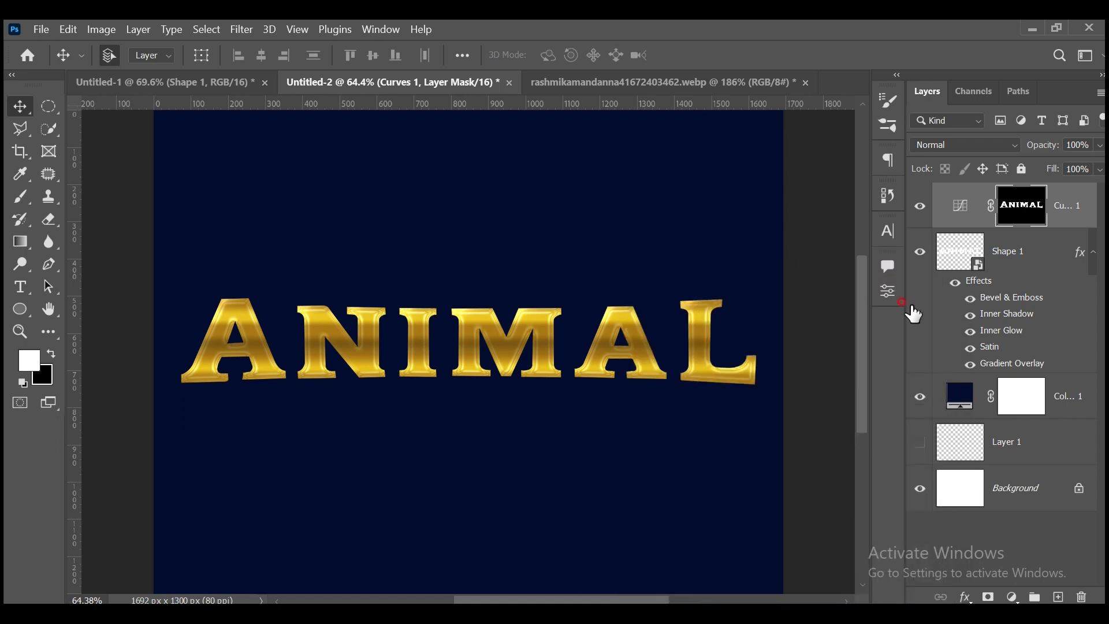
Brighten the lettering's Curves adjustment by moving the white point slightly inward and raising the upper midtones, and deselect the layer.
double_click(962, 221)
left_click_drag(842, 548, 826, 546)
left_click_drag(772, 434, 768, 437)
left_click(748, 458)
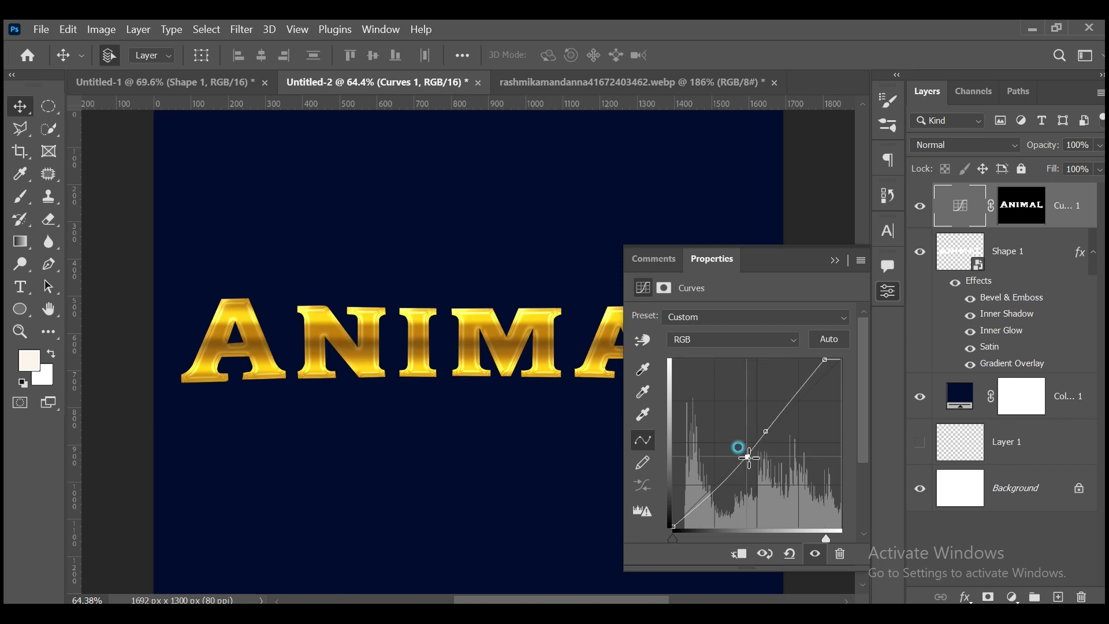
mouse_move(827, 541)
left_mouse_down()
mouse_move(858, 538)
mouse_move(833, 540)
left_mouse_up()
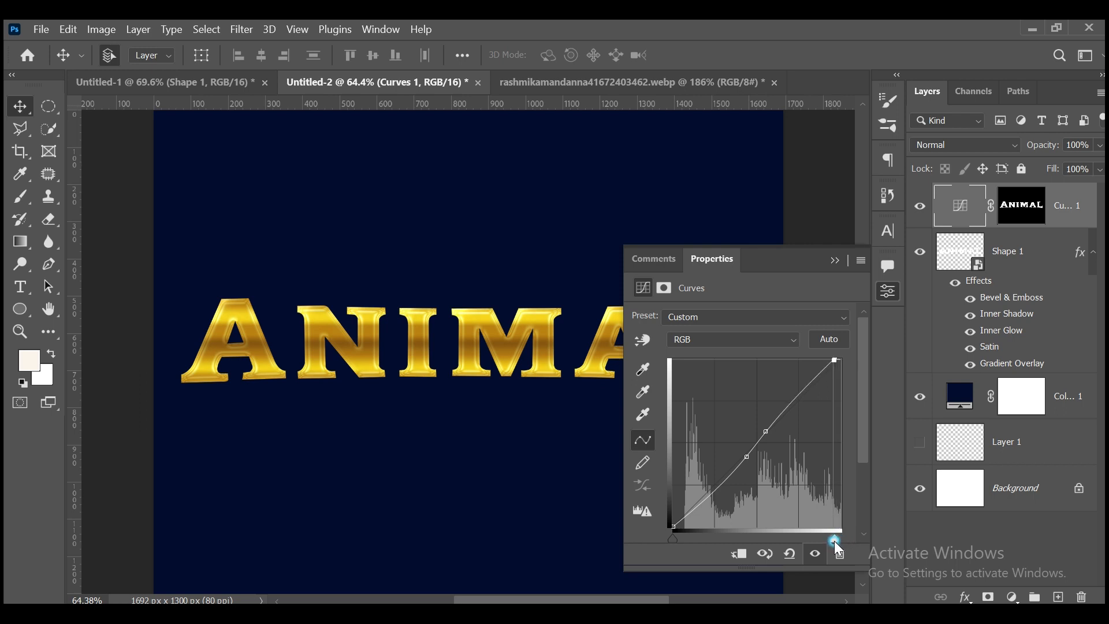
left_click(839, 262)
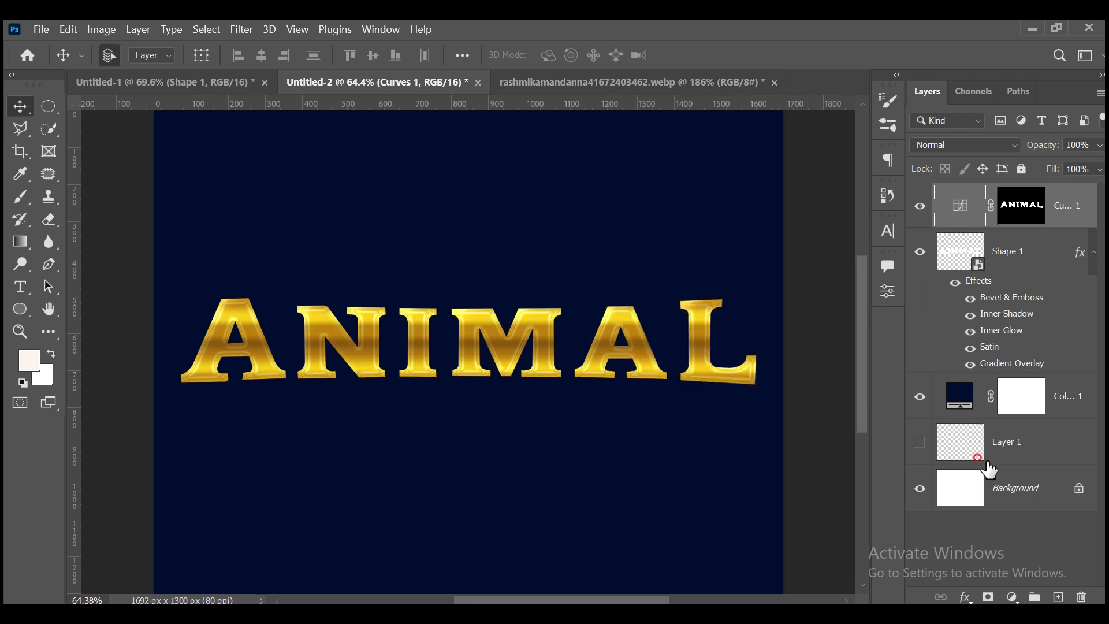
left_click(972, 549)
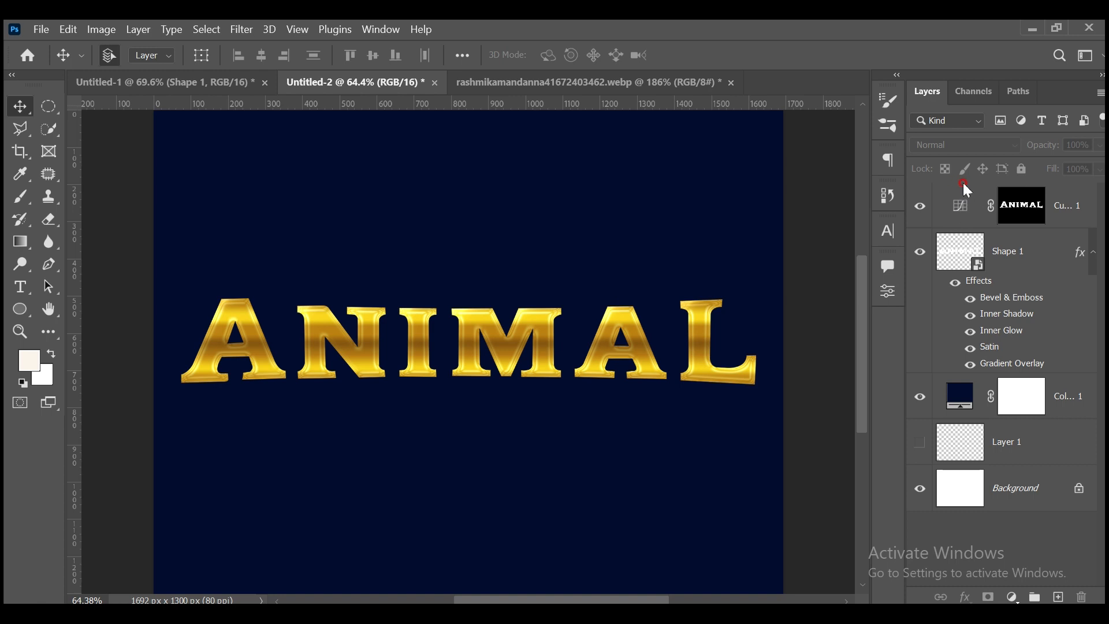
Load the Curves mask as a selection and subtract the lower half of the lettering from it with a feathered Lasso.
left_click(990, 217)
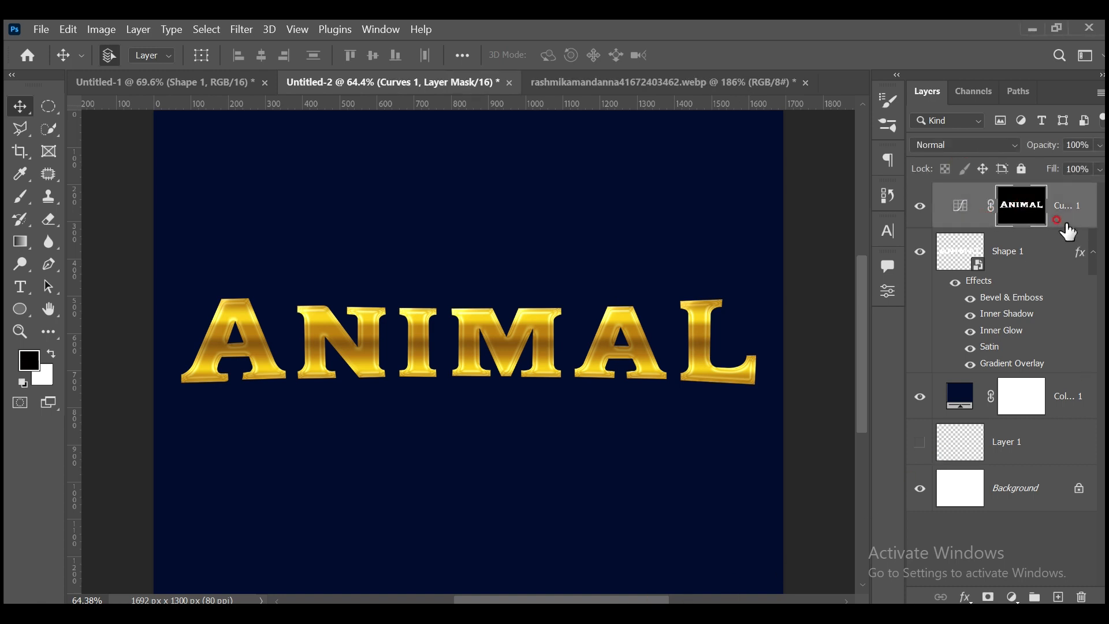
left_click(1021, 205, "ctrl")
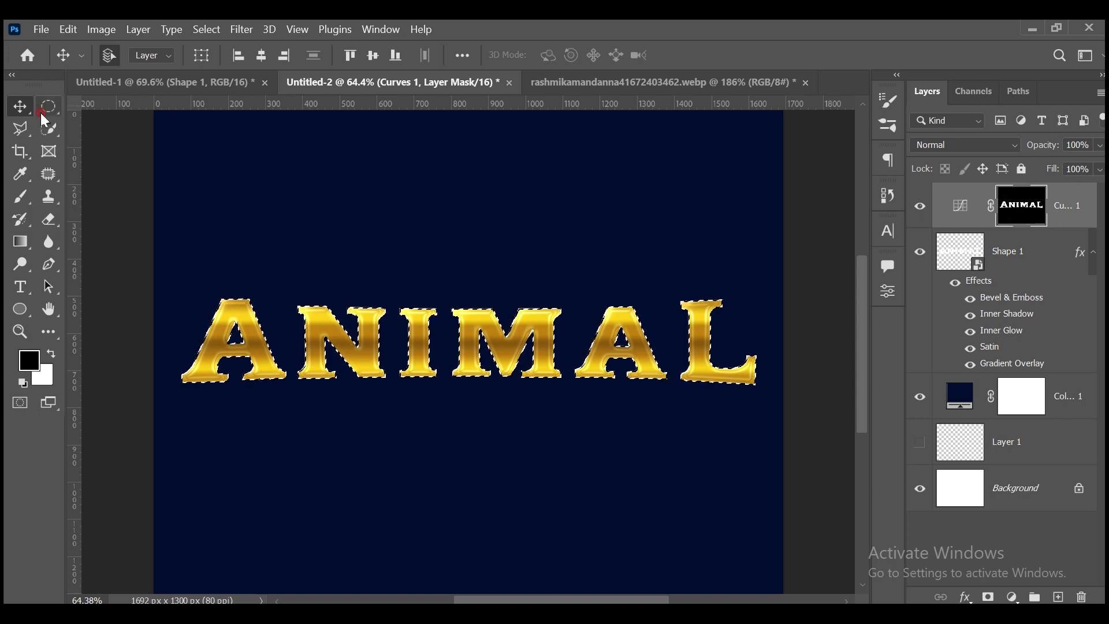
left_click(20, 128)
right_click(20, 128)
left_click(81, 123)
left_click(160, 60)
left_click_drag(223, 55, 493, 145)
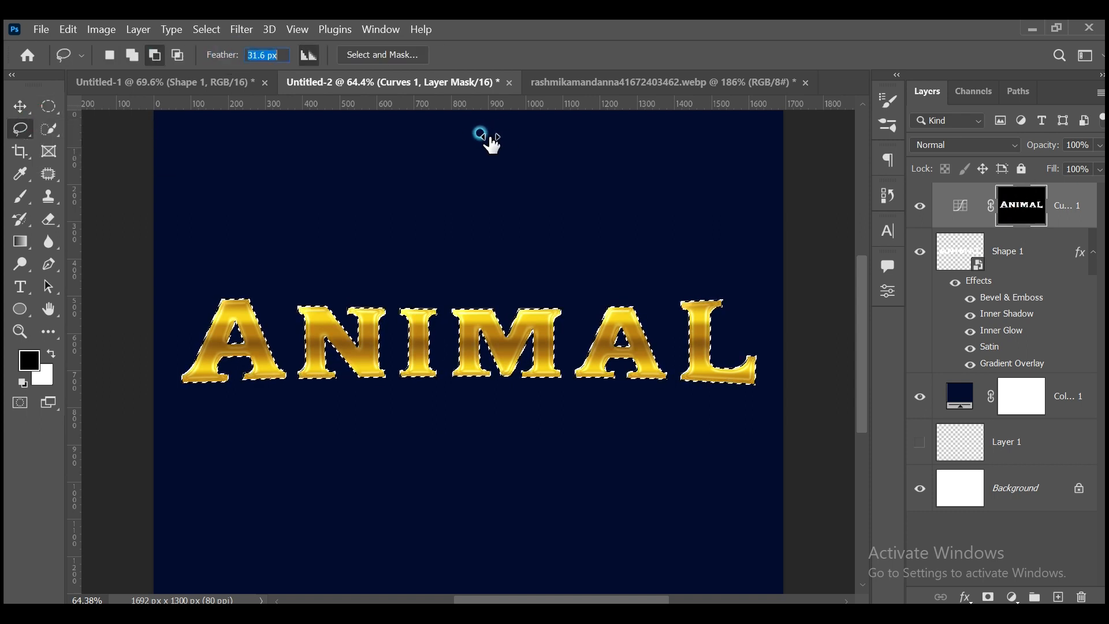
mouse_move(791, 412)
left_mouse_down()
mouse_move(453, 445)
mouse_move(164, 358)
mouse_move(755, 354)
mouse_move(784, 414)
left_mouse_up()
left_click(19, 106)
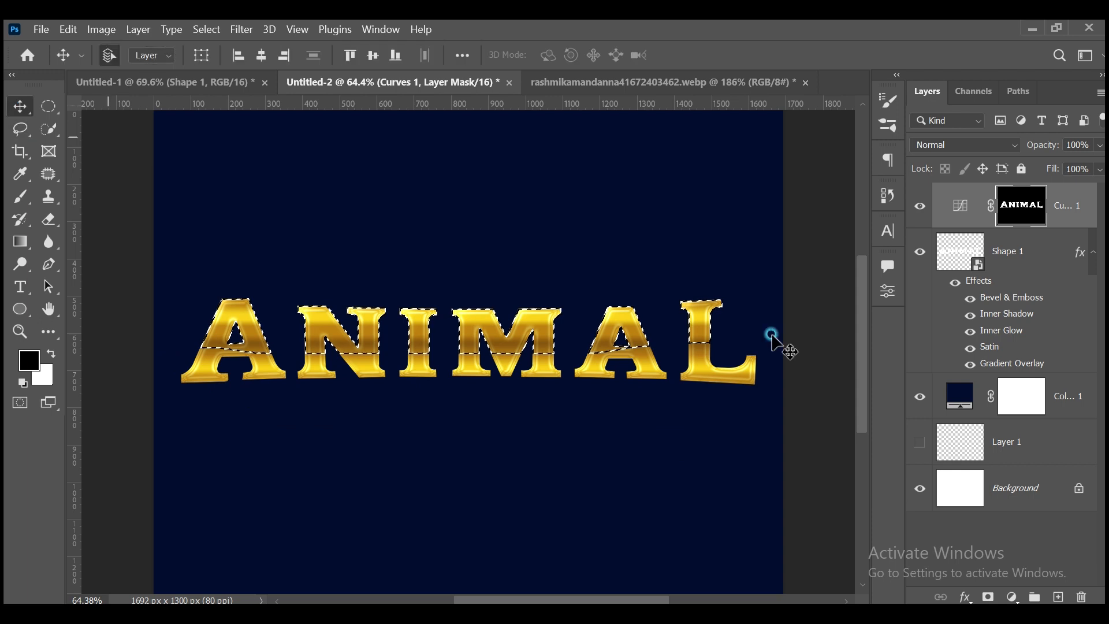
Fill the selected upper half of the lettering with a solid #878787 grey fill layer and rasterize that layer.
left_click(1013, 596)
left_click(1017, 280)
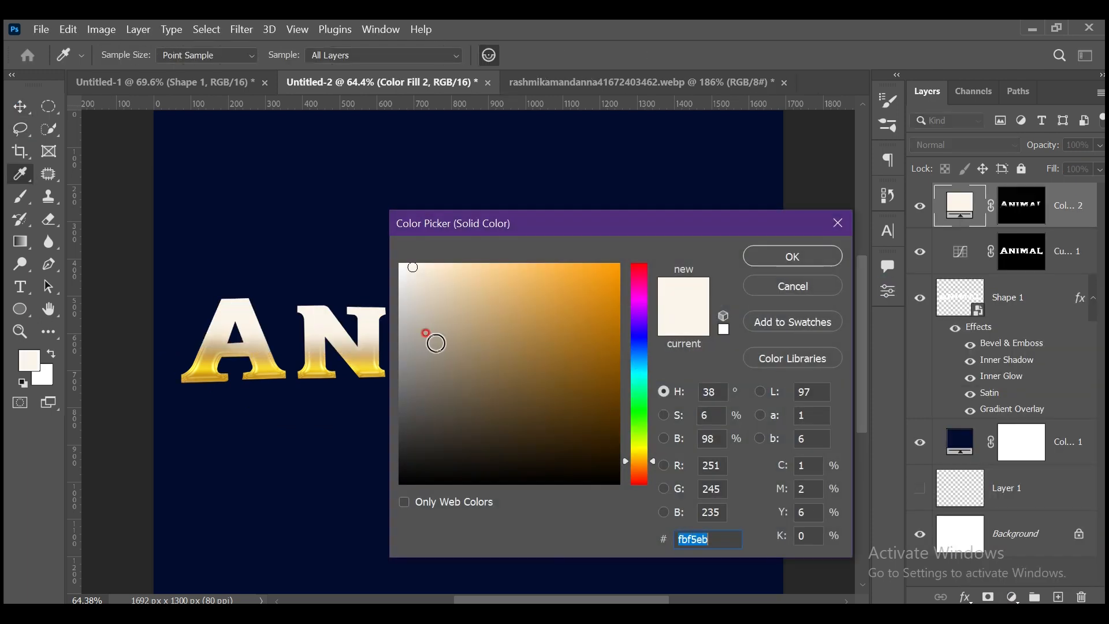
left_click(378, 357)
left_click(405, 351)
left_click(817, 266)
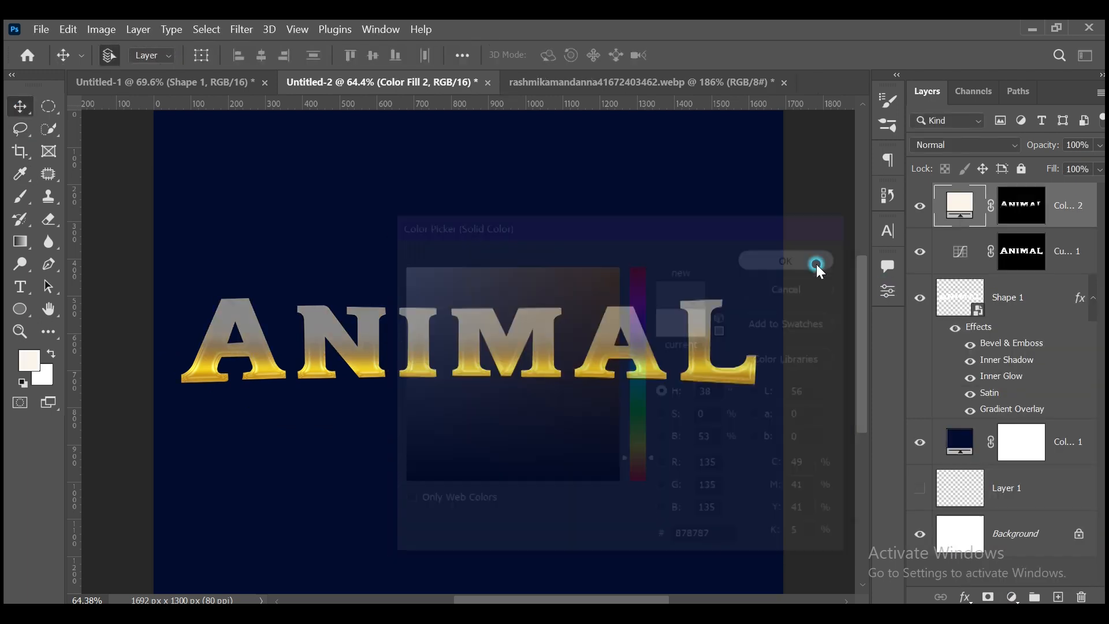
right_click(1079, 209)
left_click(886, 314)
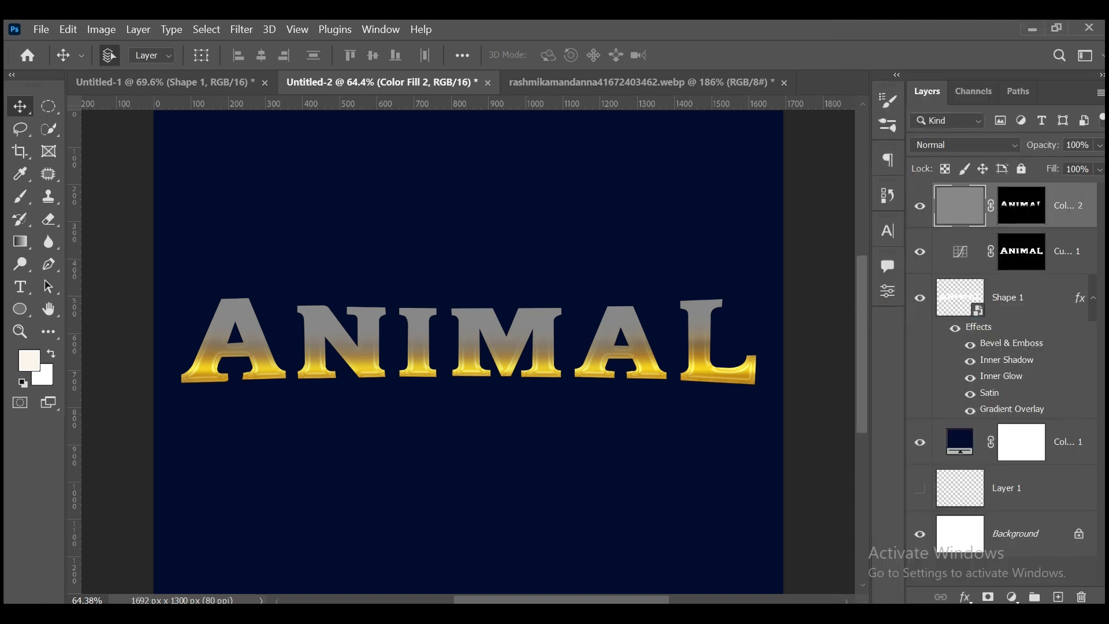
Add 18.70% uniform noise to the grey fill layer.
left_click(242, 29)
mouse_move(280, 283)
left_click(470, 287)
left_click(460, 334)
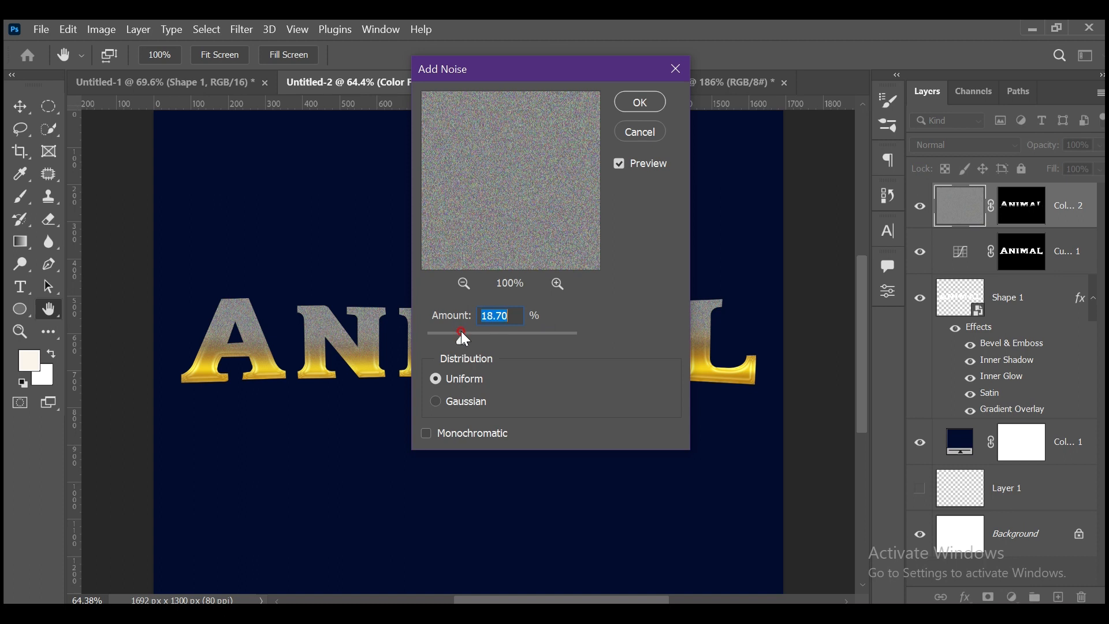
left_click(635, 103)
Desaturate the noisy grey layer with Hue/Saturation and set its blend mode to Overlay.
left_click(101, 29)
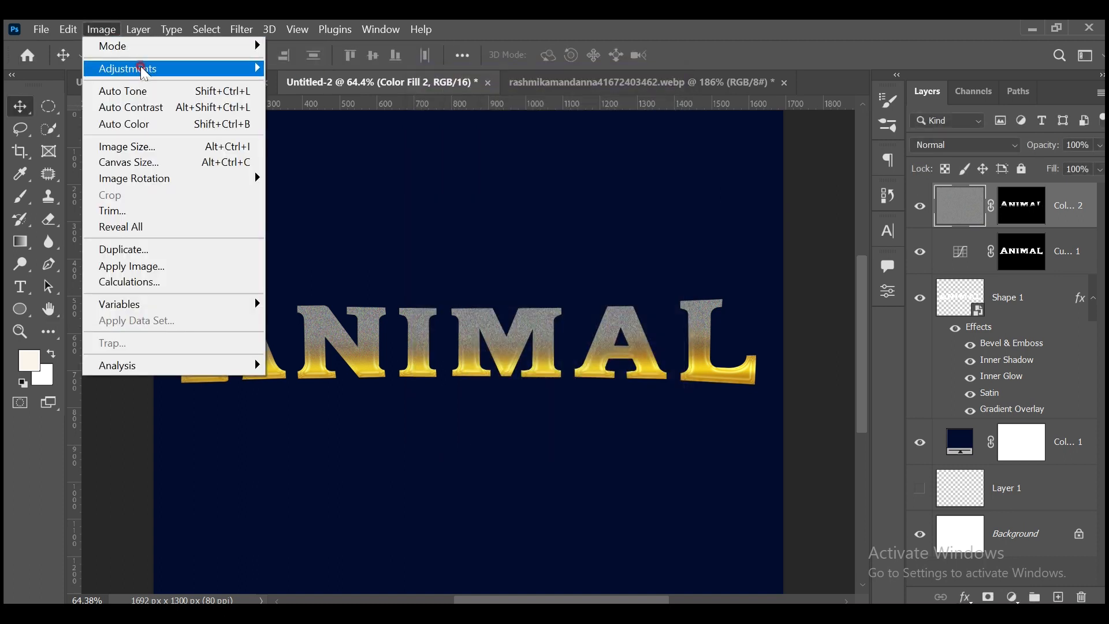
mouse_move(144, 70)
left_click(340, 155)
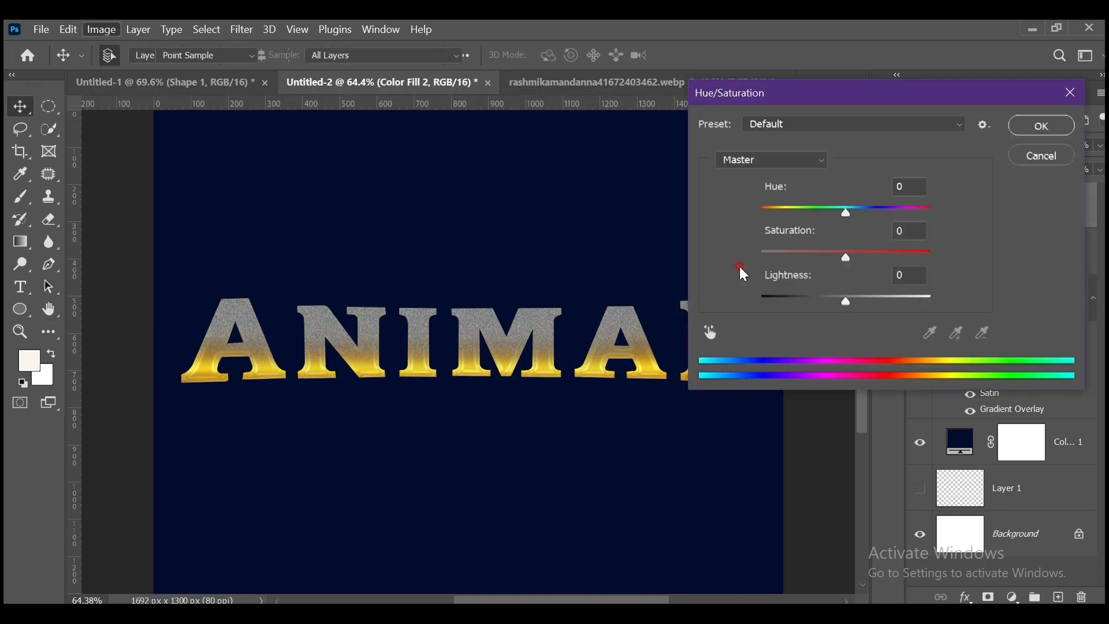
left_click_drag(738, 258, 745, 258)
left_click(1041, 125)
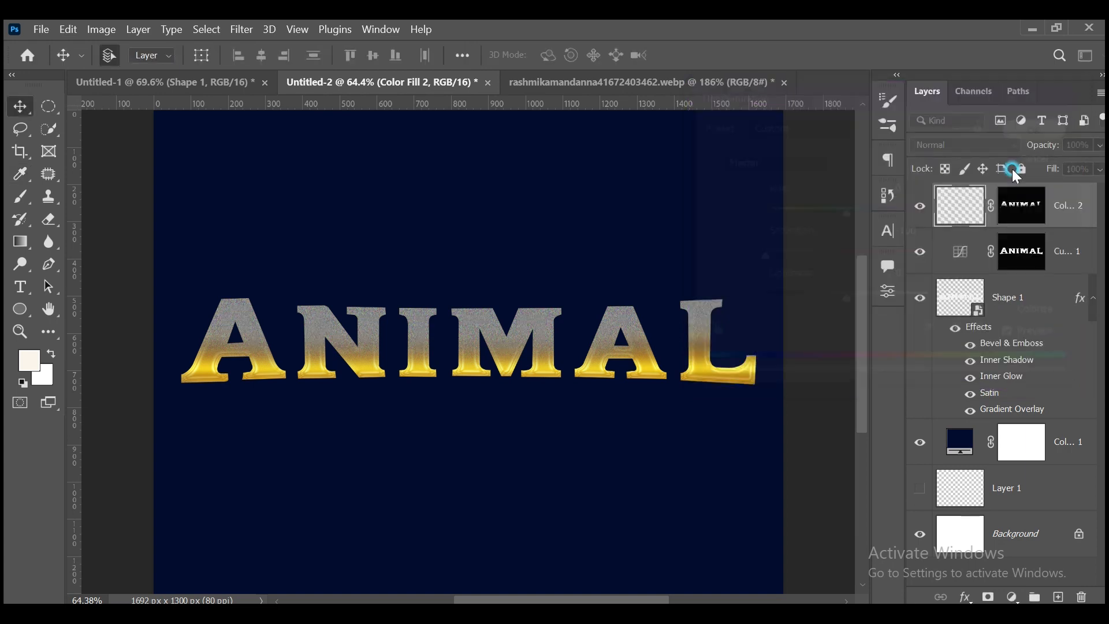
left_click(936, 144)
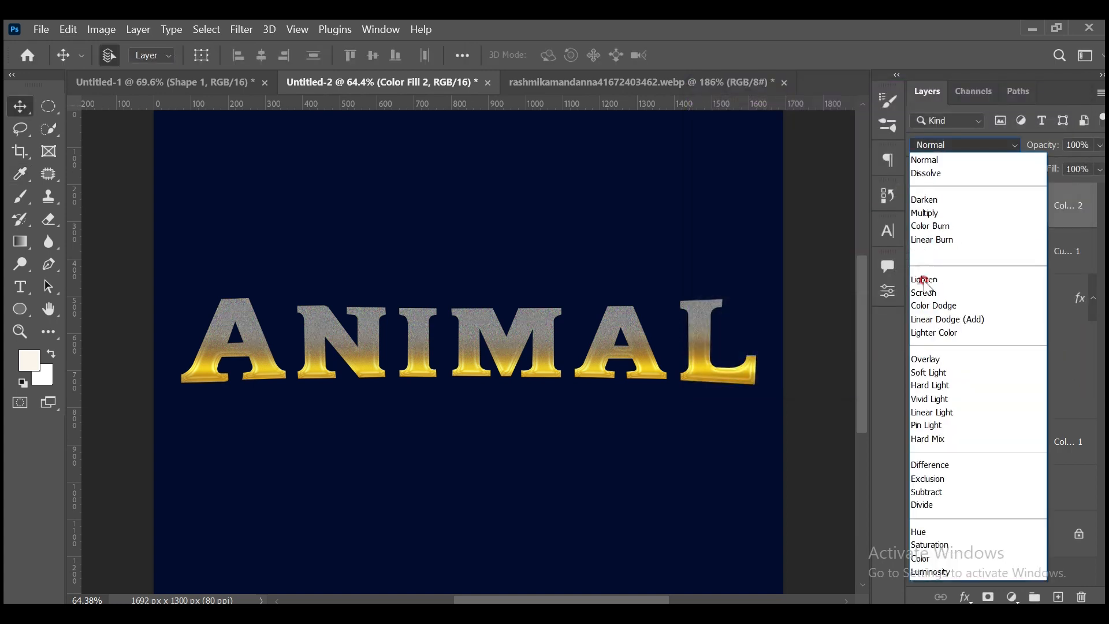
left_click(938, 358)
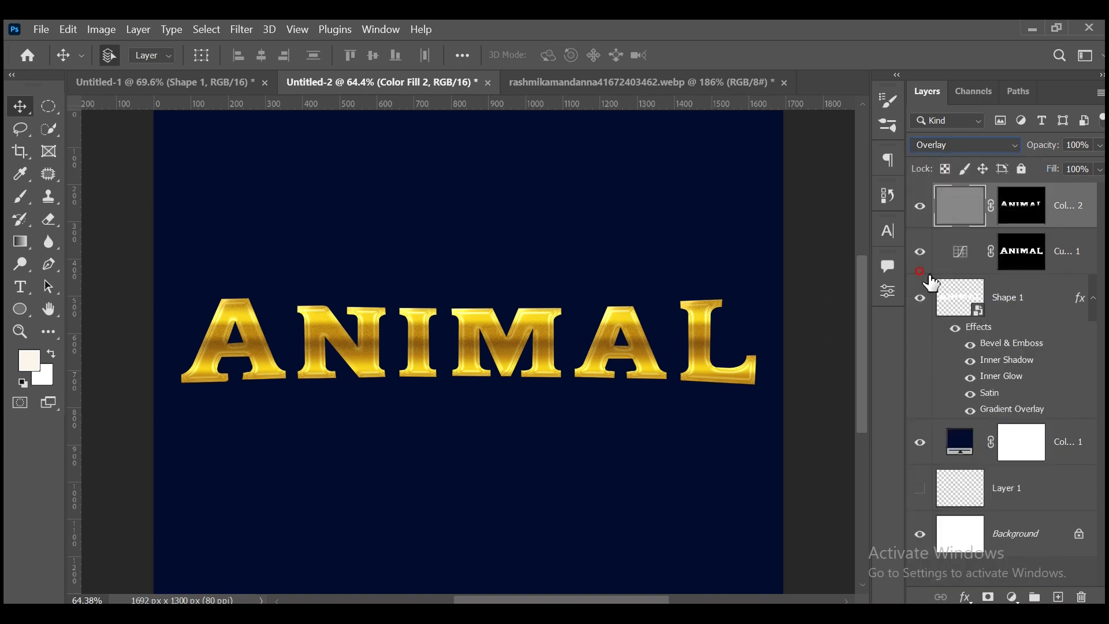
Place the Rangoli ornament centred on the canvas and scale it to the canvas height, about 1300 px.
left_click(809, 235)
left_click_drag(605, 578, 539, 465)
left_click_drag(470, 299, 423, 115)
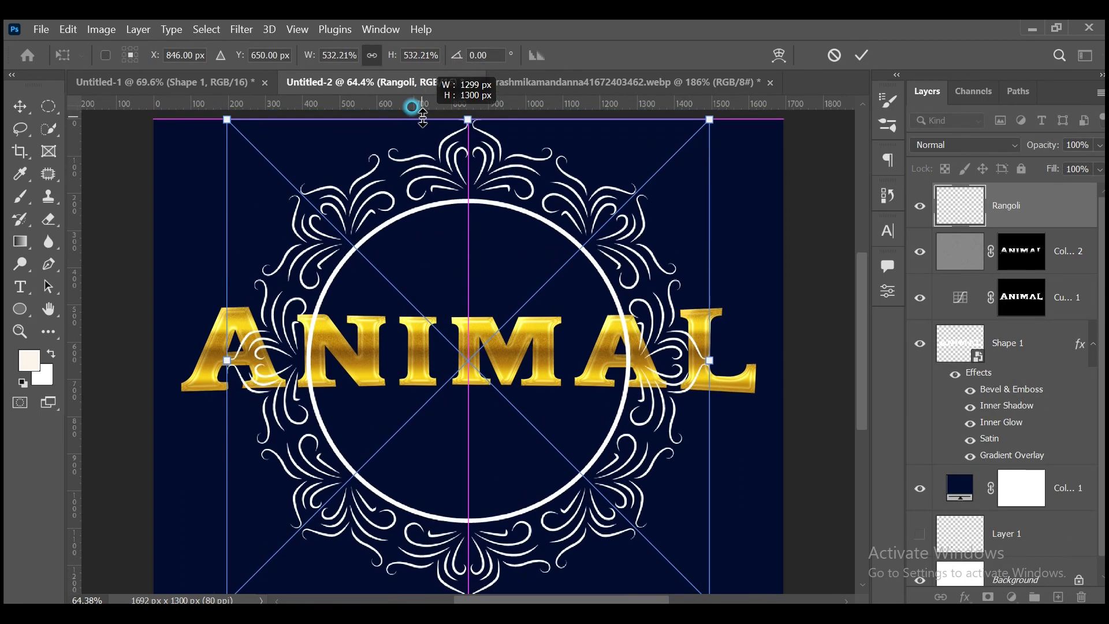
left_click(859, 56)
Check the reference poster, draw a circle about 678 px in diameter centred inside the ornament, and remove its fill.
left_click(627, 84)
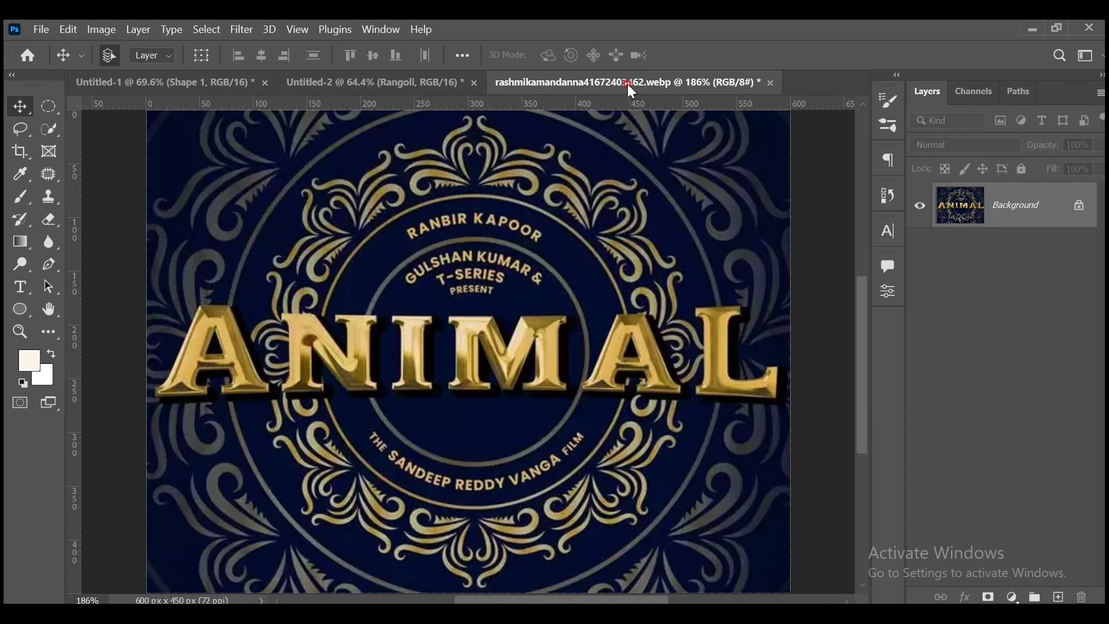
left_click(368, 87)
left_click(20, 312)
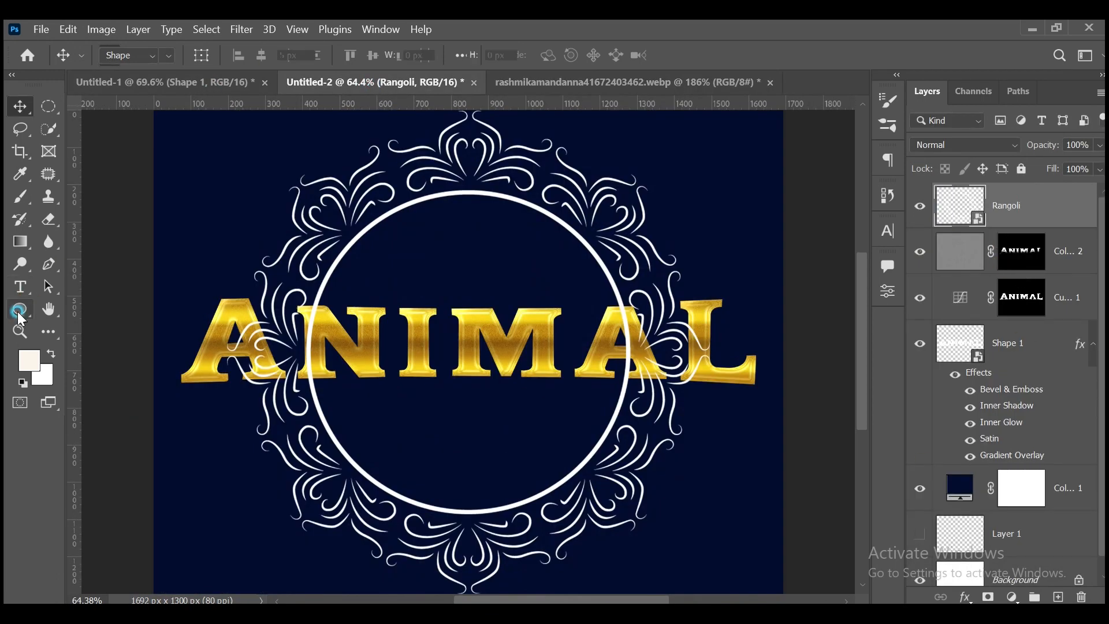
left_click_drag(410, 277, 713, 479)
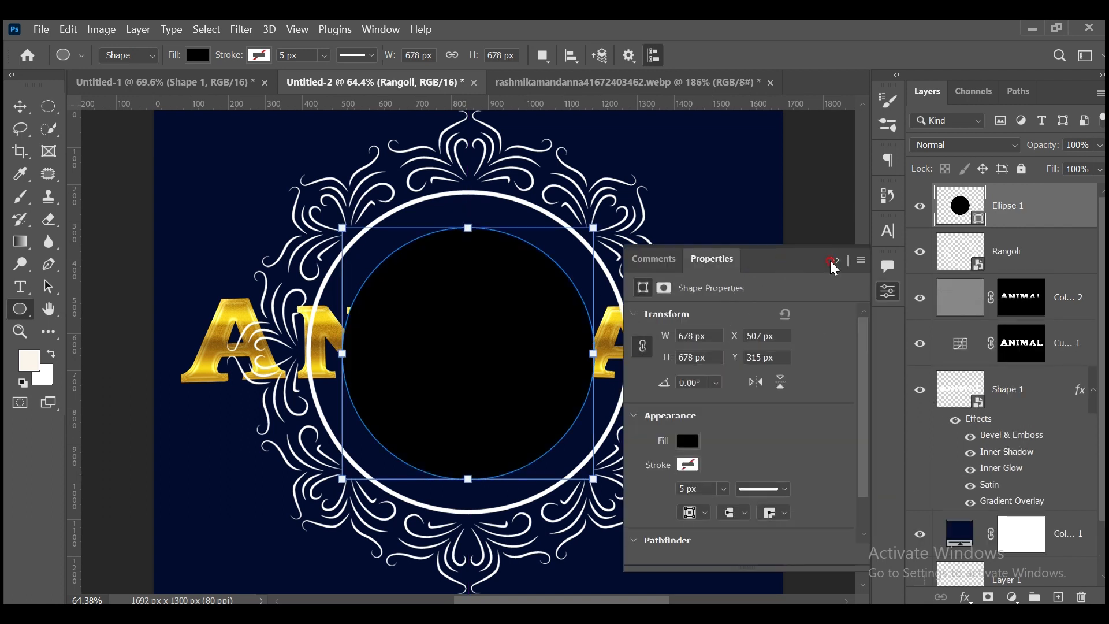
left_click(688, 441)
left_click(653, 330)
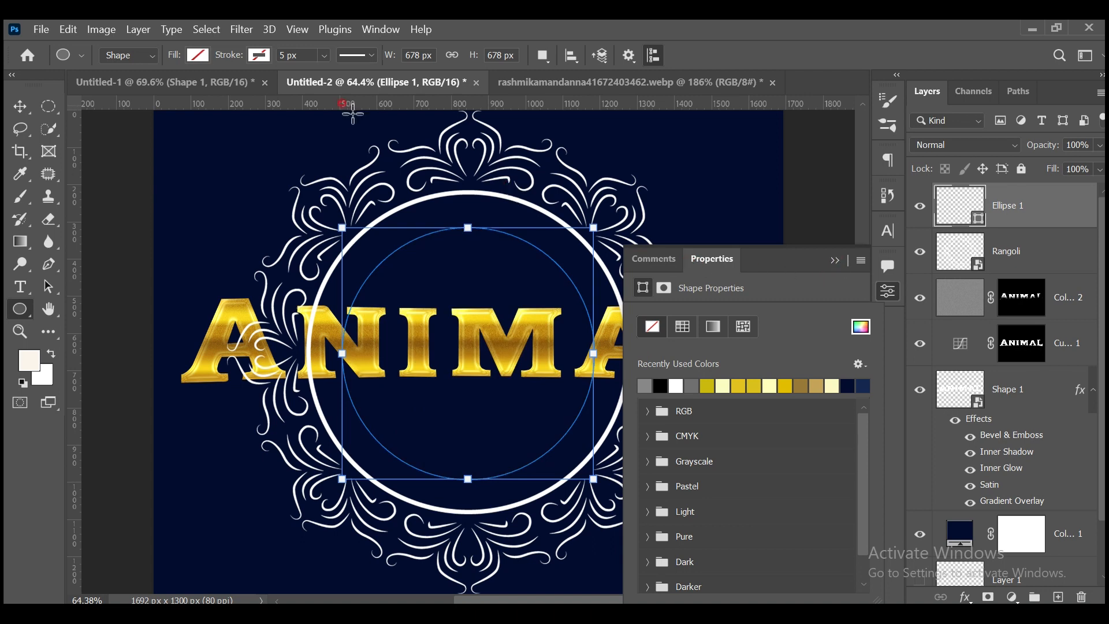
Give the inner circle a white stroke 10 px wide.
left_click(261, 56)
left_click(183, 146)
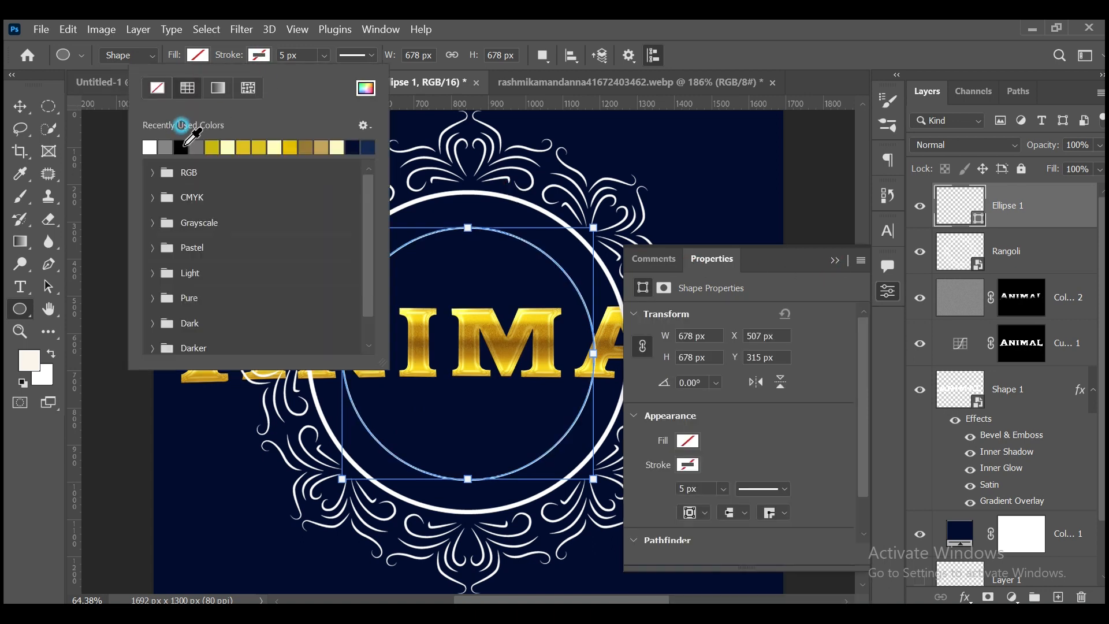
left_click(266, 49)
type("10")
key("Tab")
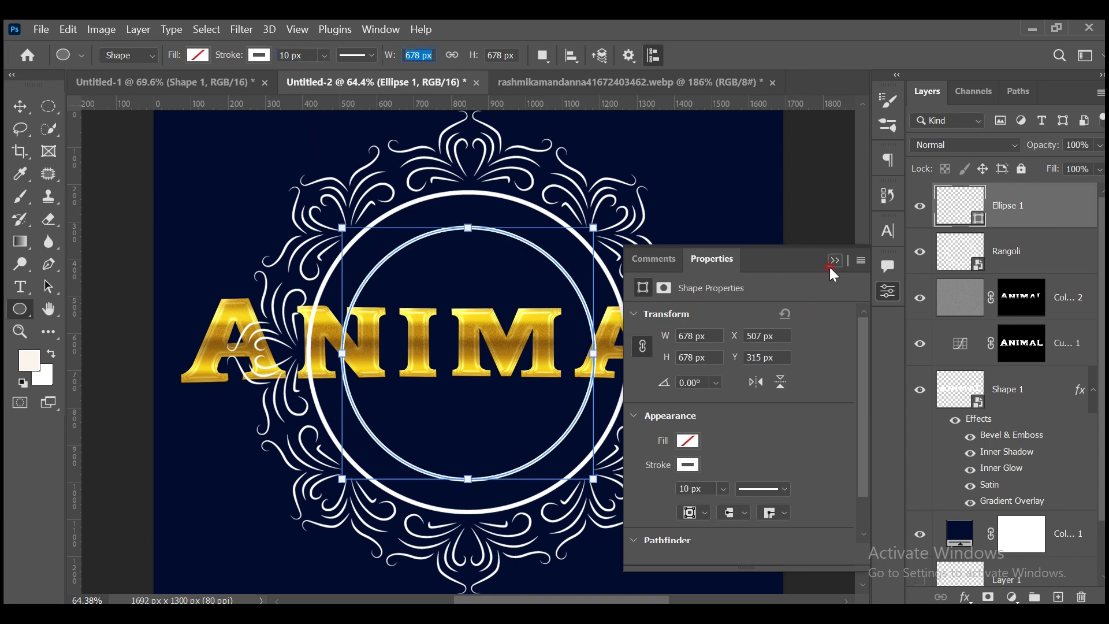
left_click(835, 260)
left_click(18, 109)
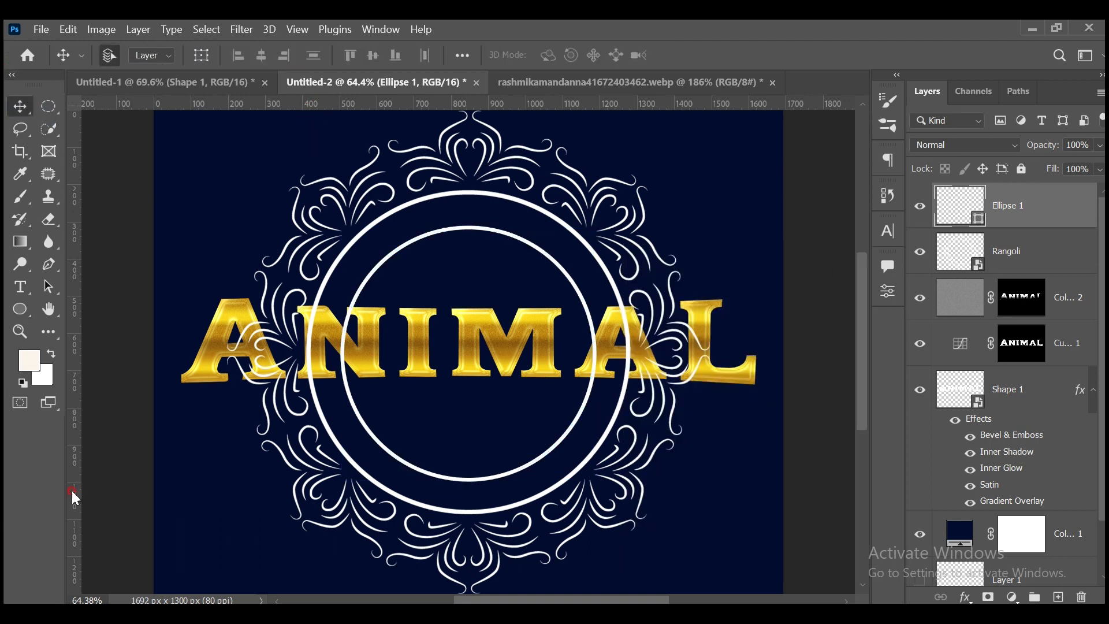
Compare with the reference poster and draw a second concentric circle about 730 px in diameter between the two rings.
left_click(629, 82)
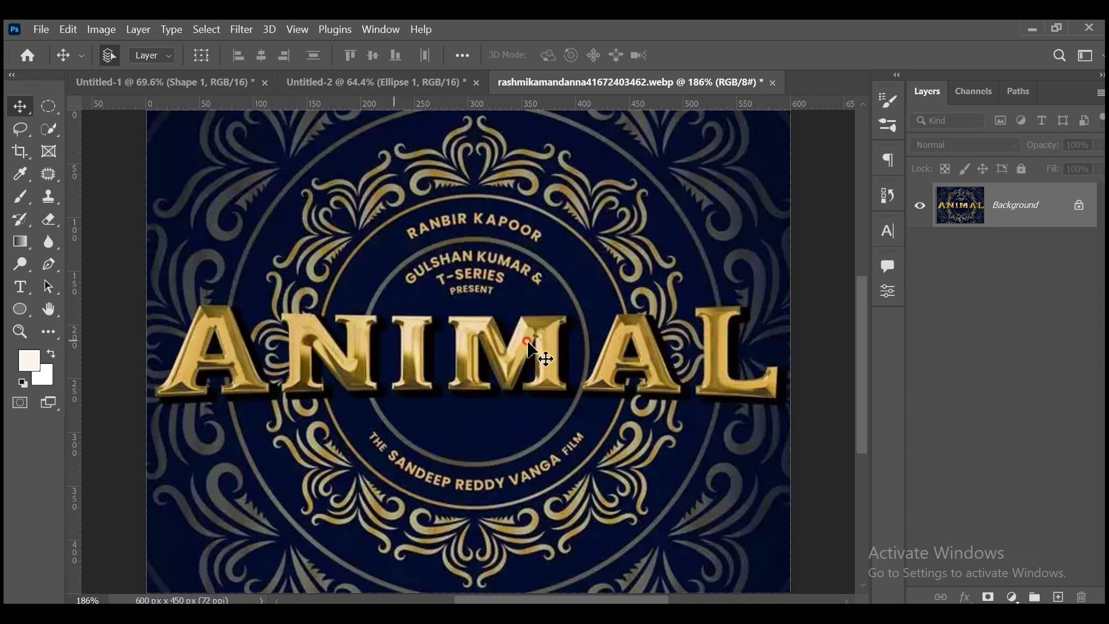
left_click(207, 82)
left_click(374, 83)
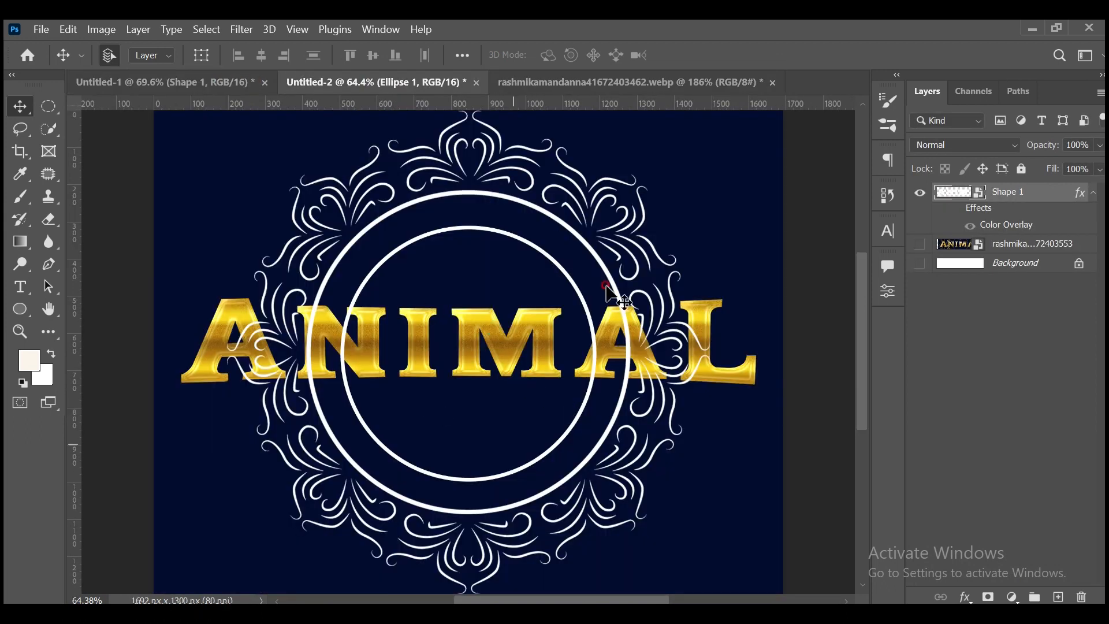
left_click(1010, 202)
key("u")
left_click_drag(469, 354, 606, 497)
left_click(835, 258)
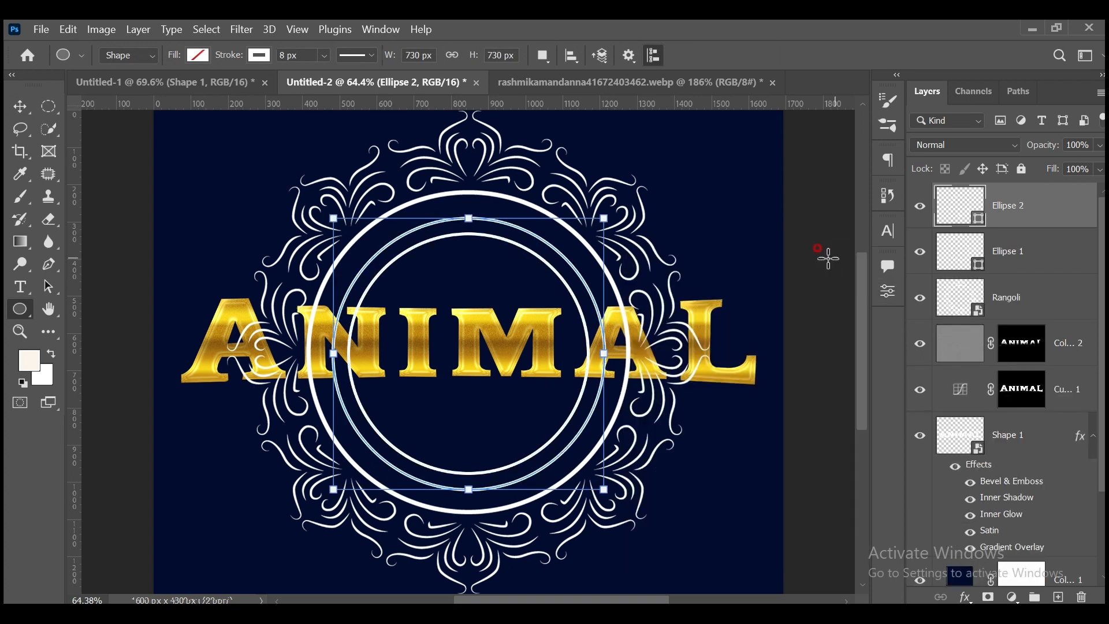
Add the text RANBIR KAPOOR along the path of the second circle.
left_click(21, 286)
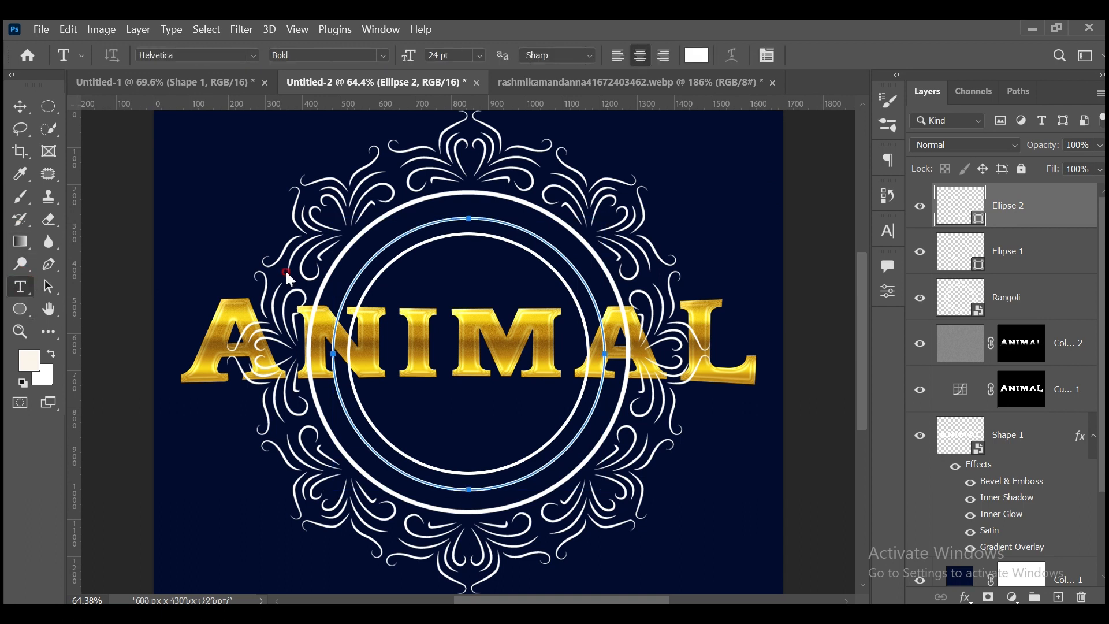
left_click(428, 219)
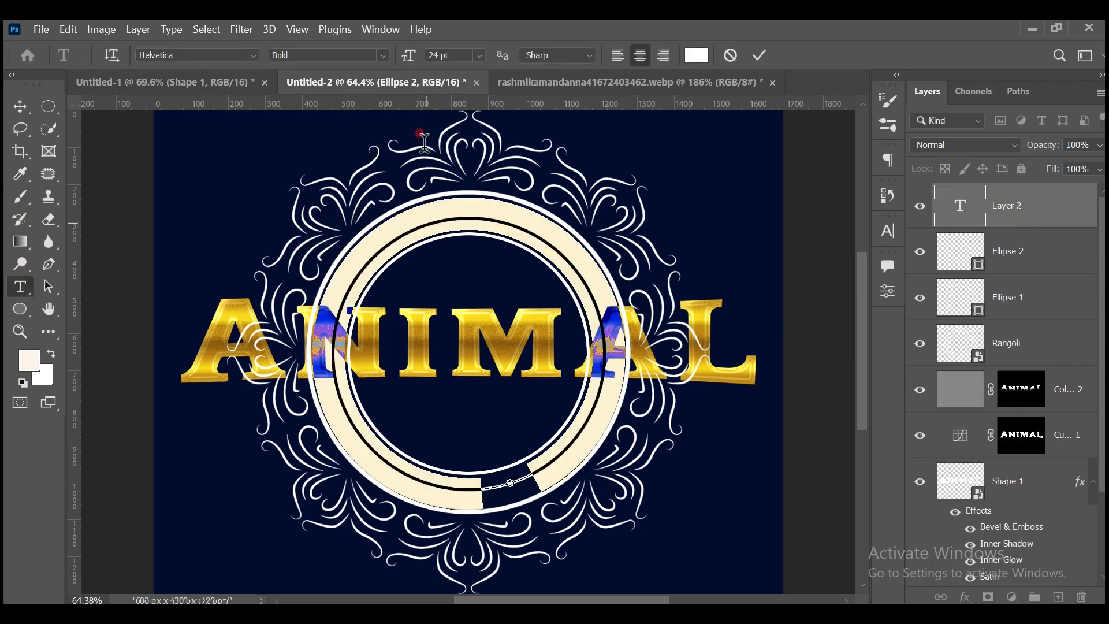
type("RAB")
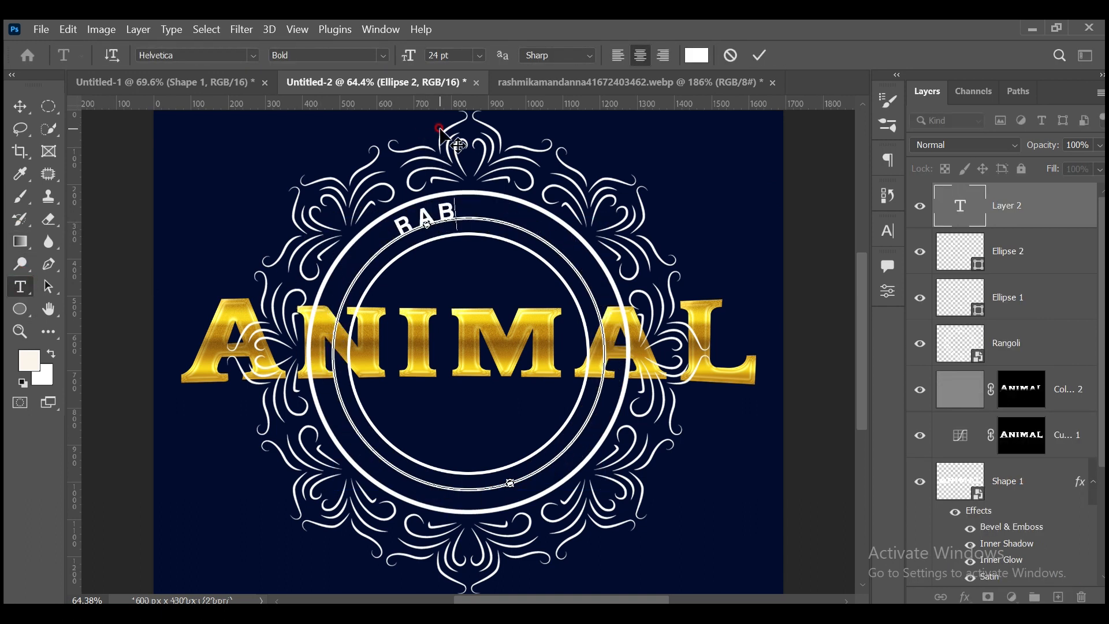
key("BackSpace")
type("NBIR KAPOOR")
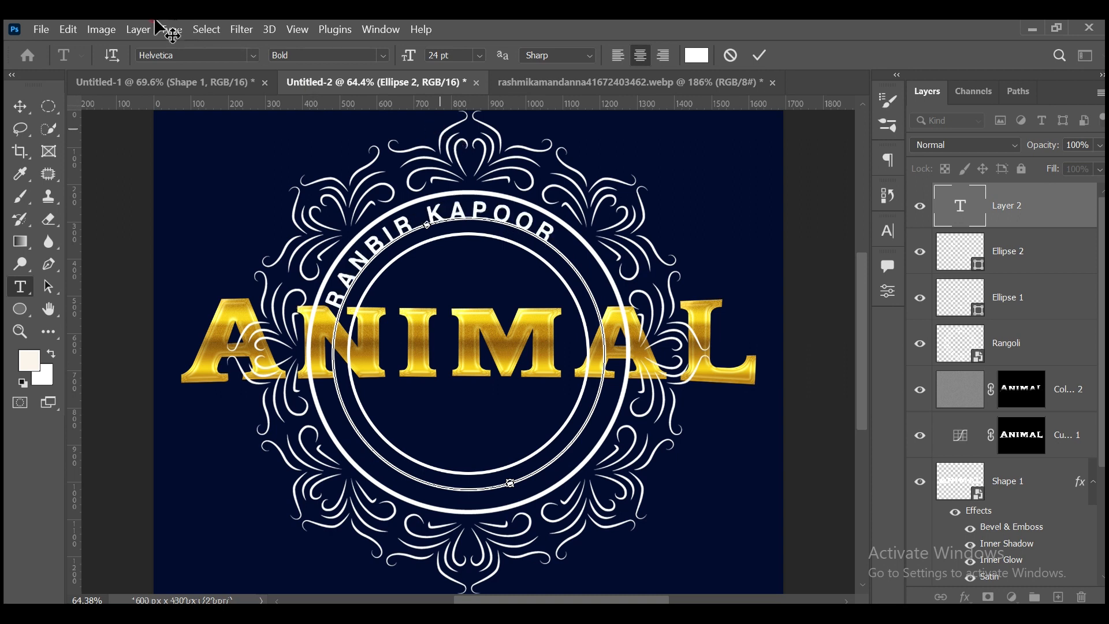
left_click(20, 108)
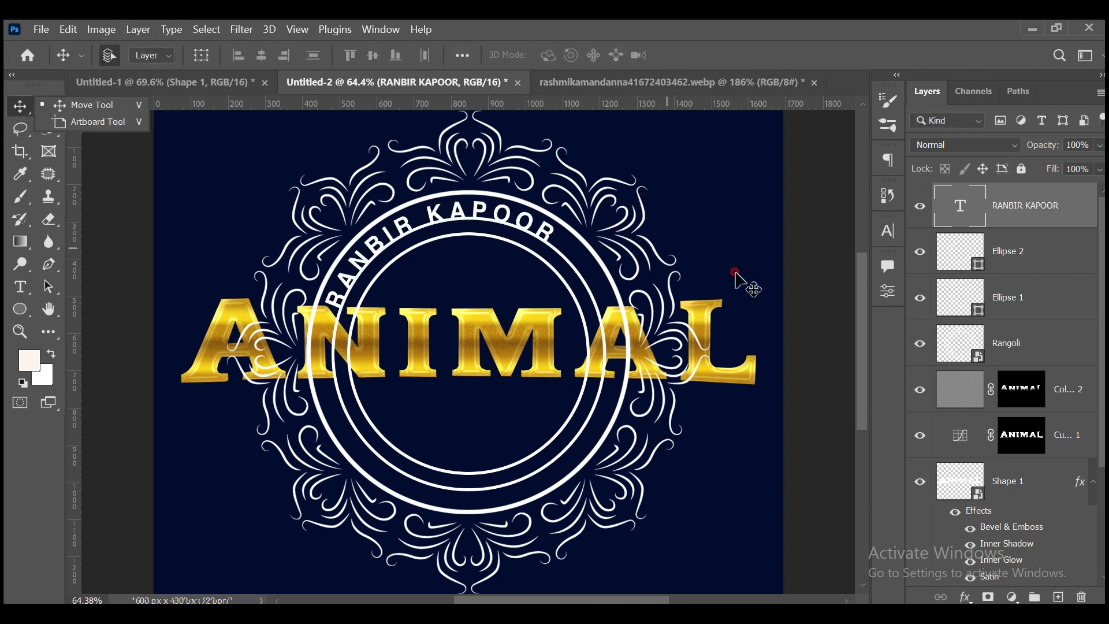
Rotate the curved text by about 18° and scale it to about 95% so it sits centred at the ring's top, and hide its guide circle.
key("ctrl+t")
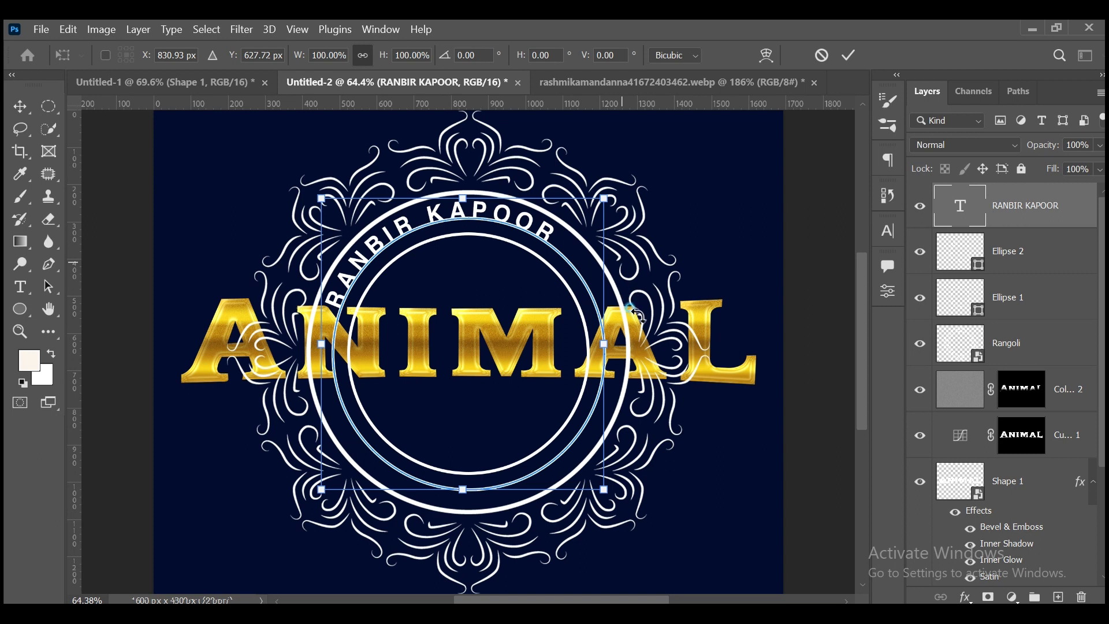
left_click_drag(638, 324, 630, 253)
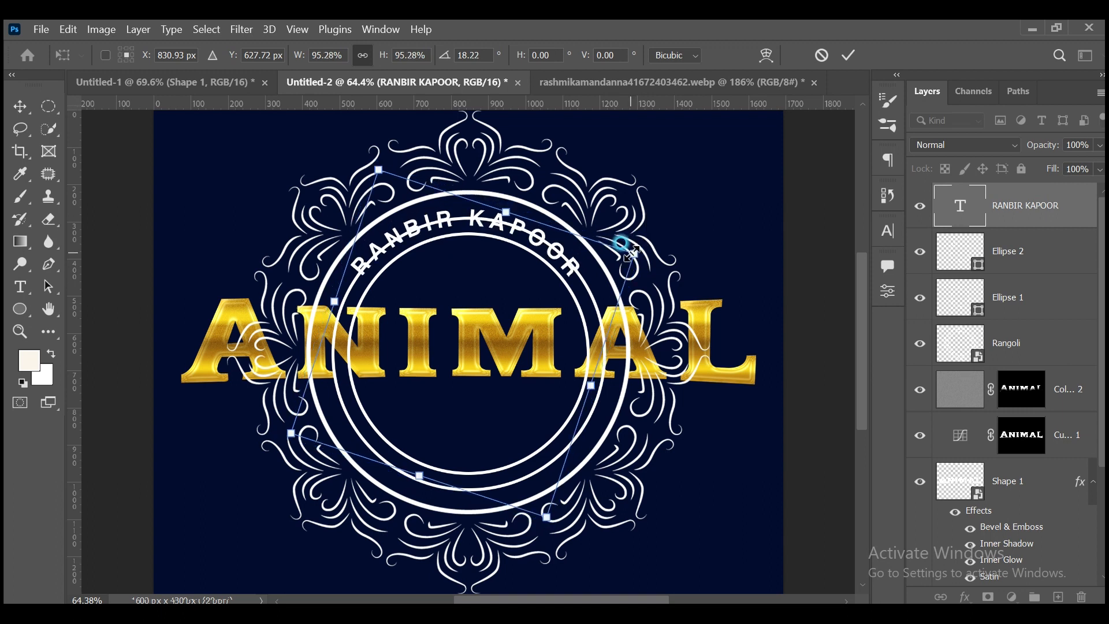
left_click(850, 55)
left_click(919, 253)
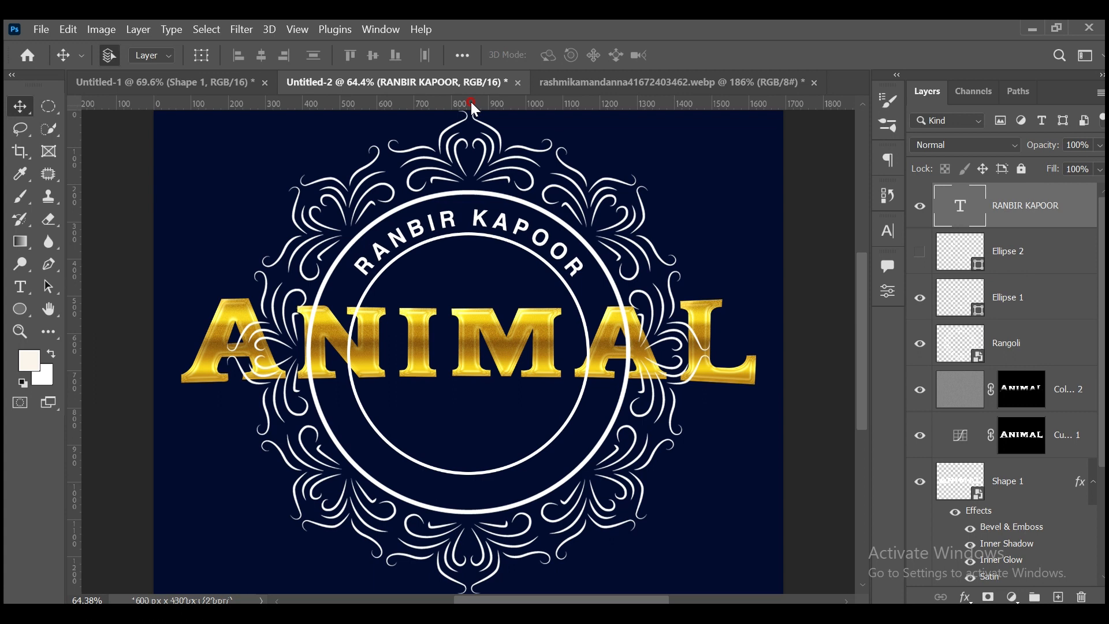
Switch to the reference poster and sample the muted gold #9d8247 from its artwork as the foreground colour.
left_click(567, 80)
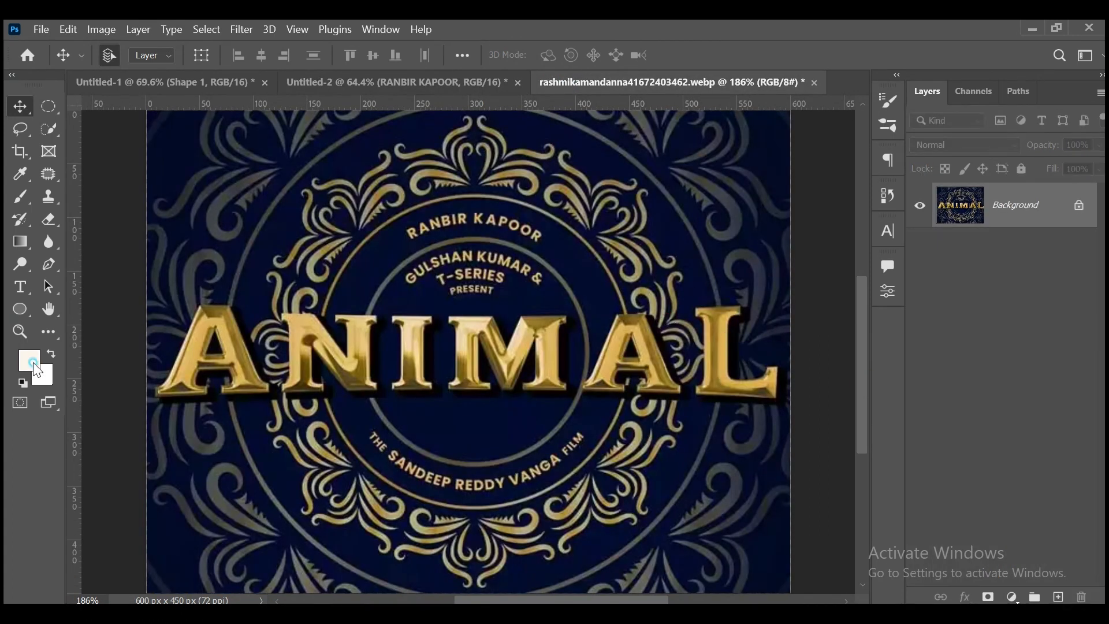
left_click(34, 365)
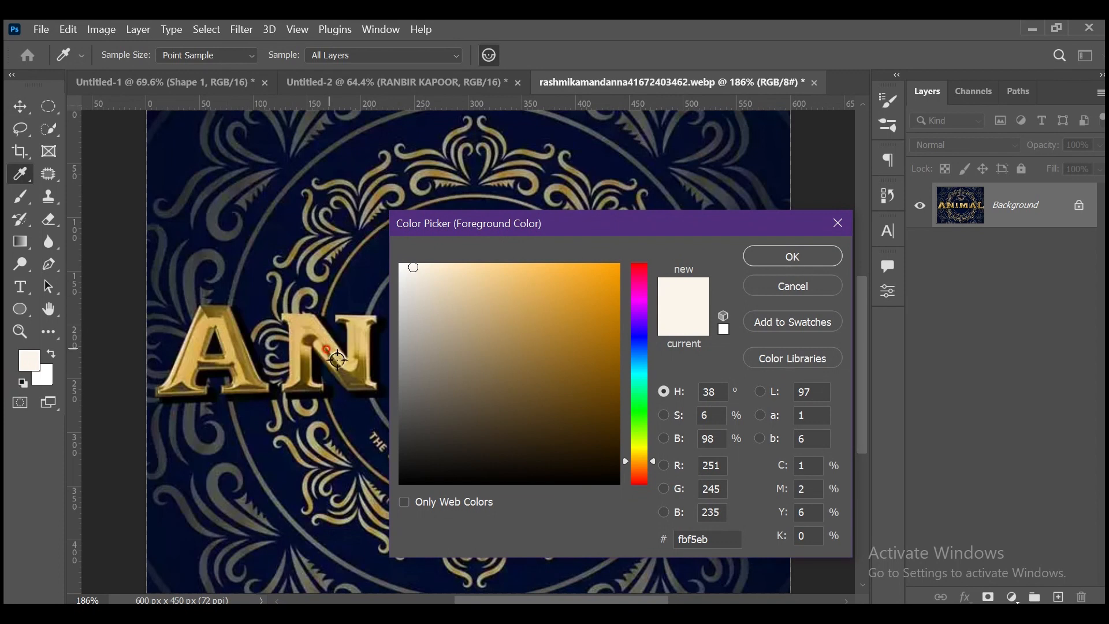
left_click(359, 357)
left_click_drag(612, 220, 634, 232)
left_click(498, 167)
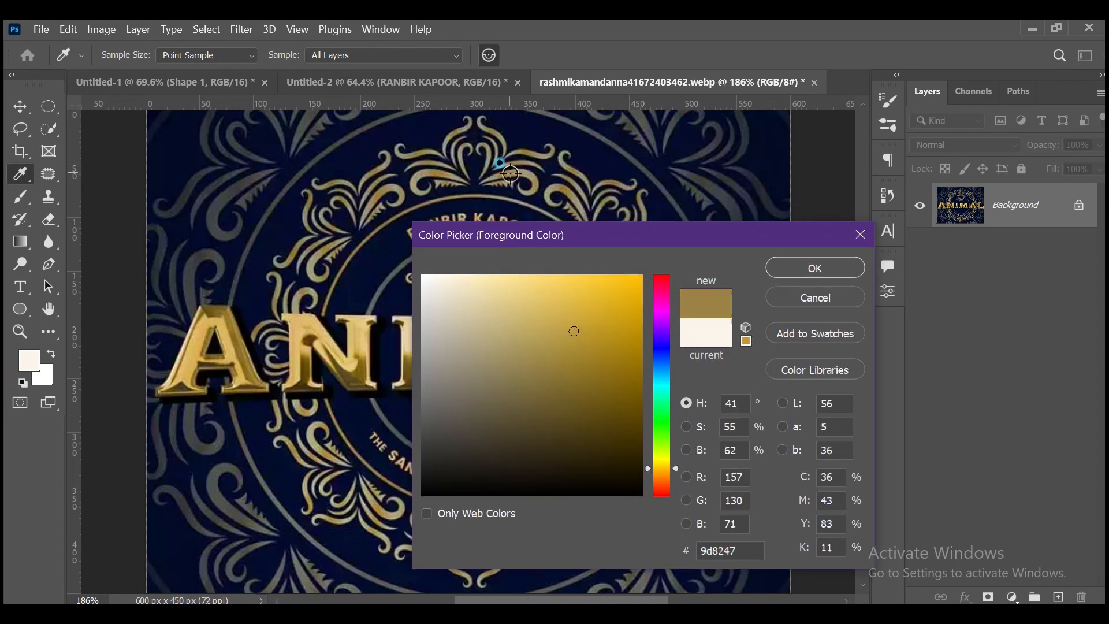
left_click(805, 263)
Return to the poster document and recolour the curved RANBIR KAPOOR text with the sampled gold #9d8247.
left_click(335, 89)
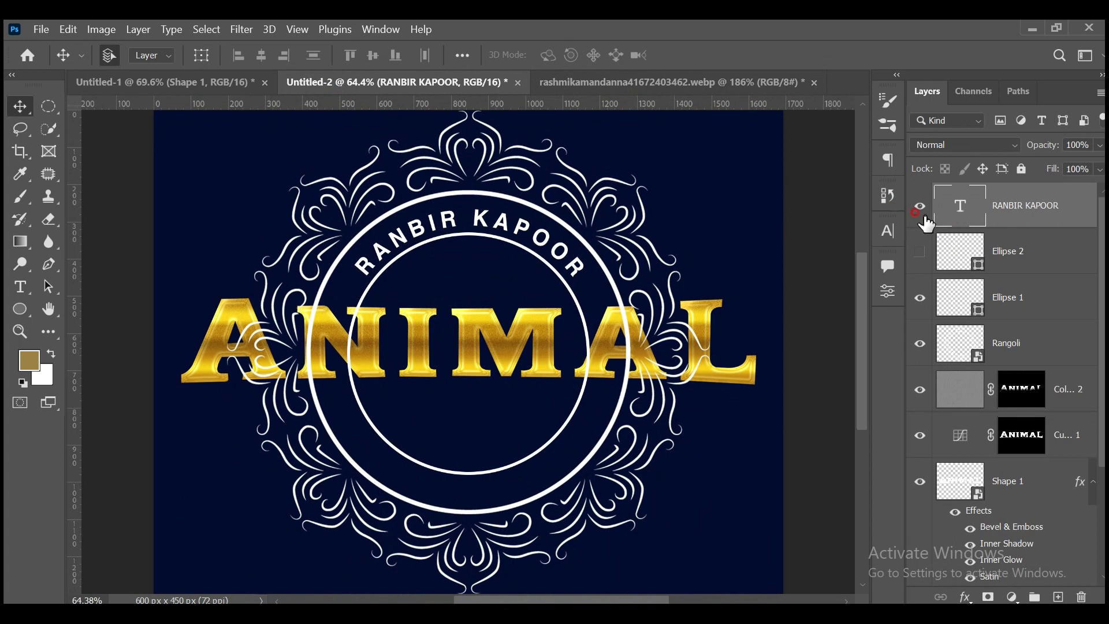
left_click(920, 205)
left_click(920, 206)
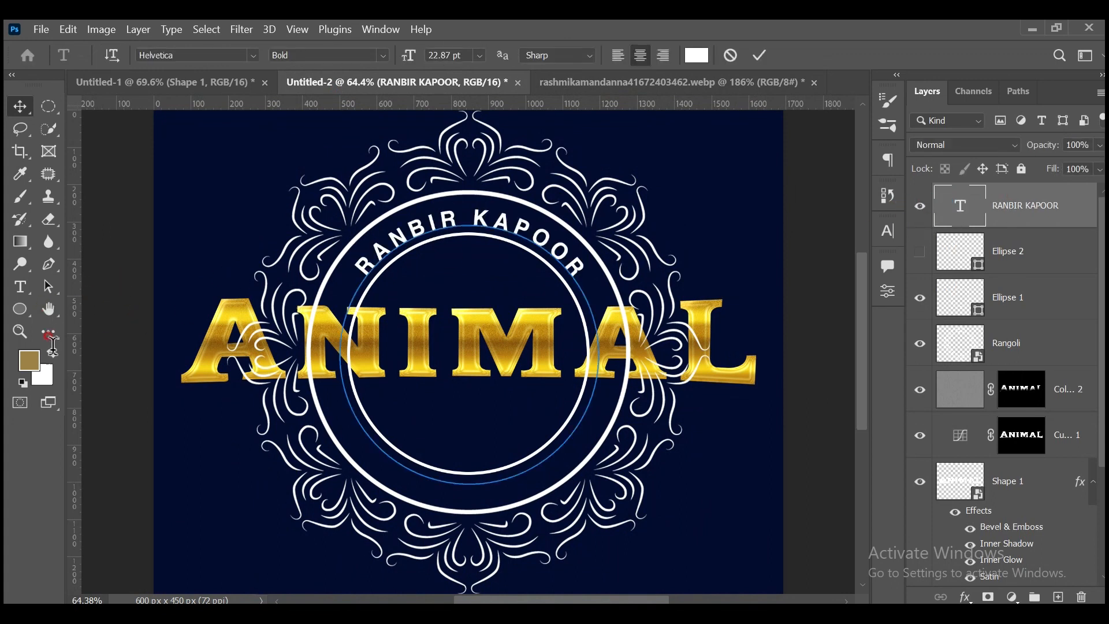
left_click(27, 353)
left_click(774, 267)
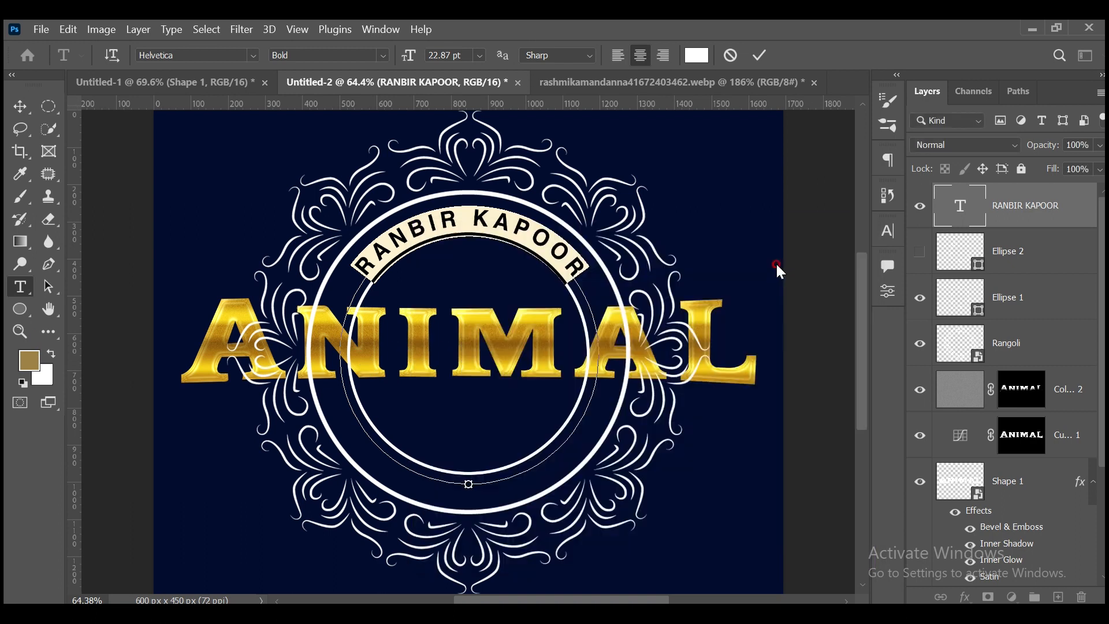
left_click(24, 107)
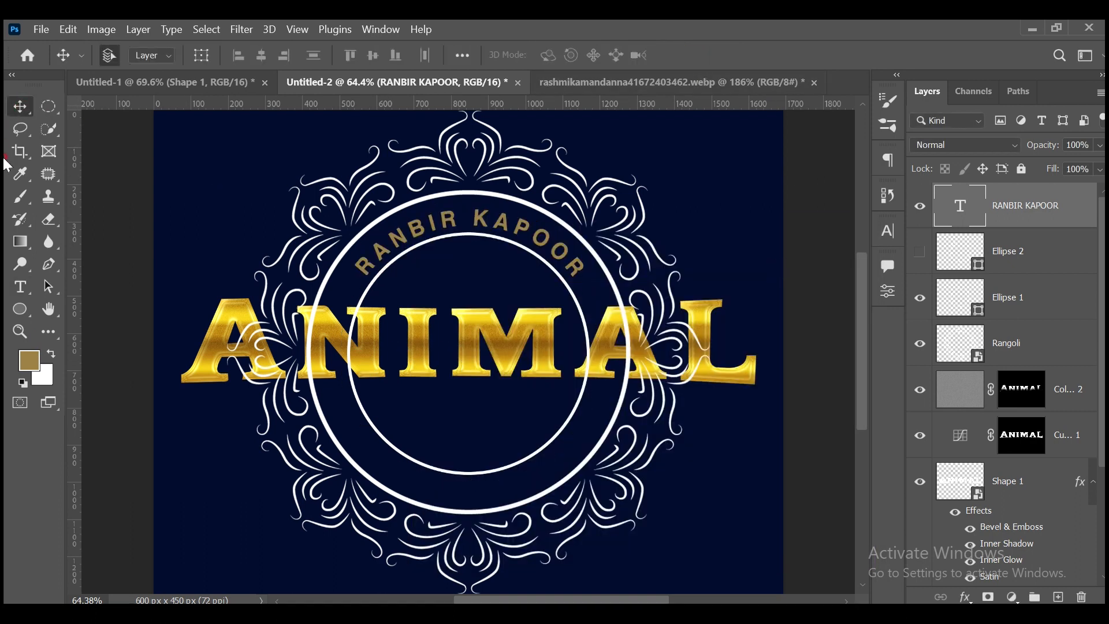
Shrink the curved RANBIR KAPOOR text and nudge it up and slightly right so it sits centred between the two rings.
key("ctrl+t")
mouse_move(640, 516)
left_mouse_down()
mouse_move(615, 495)
mouse_move(623, 502)
left_mouse_up()
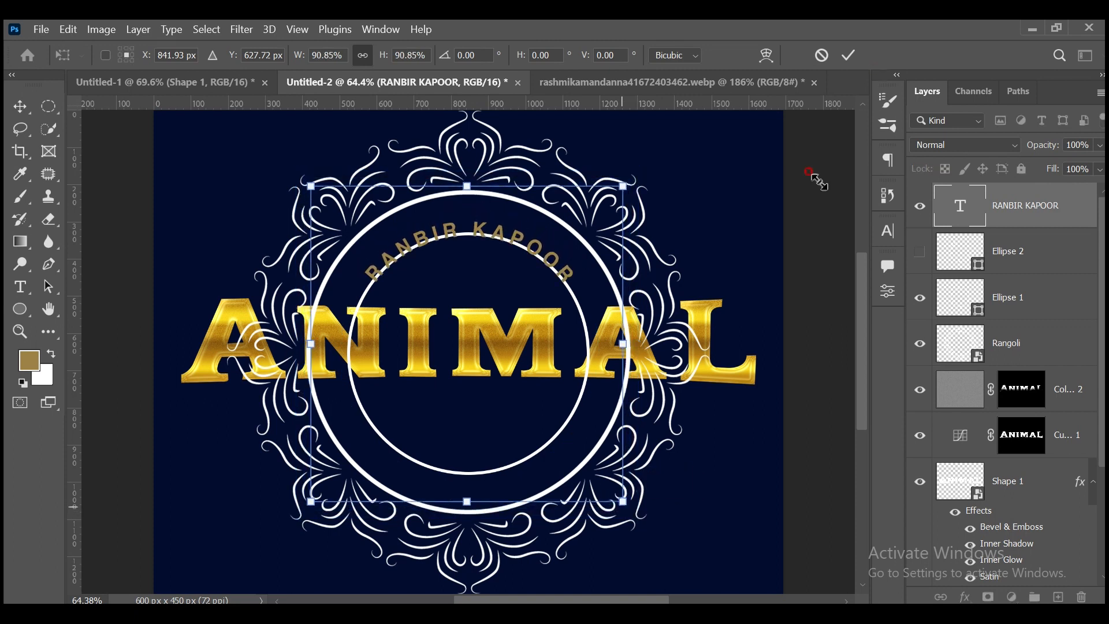
left_click(848, 55)
key("Up")
key("Up")
key("Up")
key("Up")
key("Up")
key("Up")
key("Up")
key("Up")
key("Up")
key("Up")
key("Up")
key("Up")
key("Up")
key("Up")
key("Up")
key("Up")
key("Up")
key("Up")
key("Up")
key("Up")
key("Right")
key("Right")
key("Right")
key("Right")
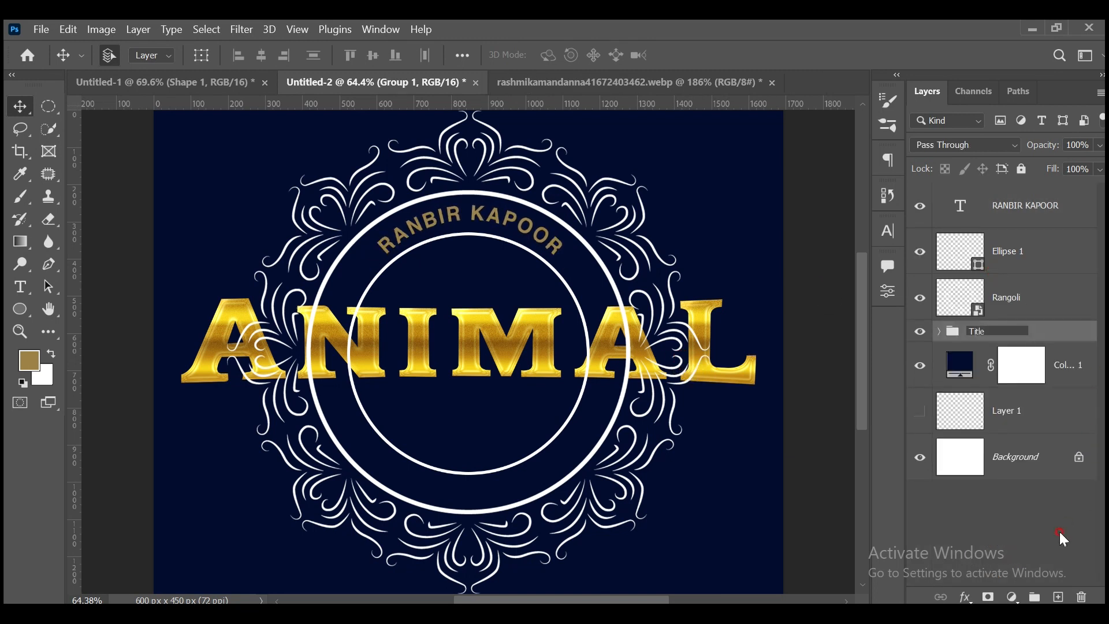
Name the group holding the ANIMAL lettering layers Title.
key("Return")
Give the Rangoli layer a linear gold Gradient Overlay at -90° and 125% scale, with no pattern overlay.
left_click(942, 310)
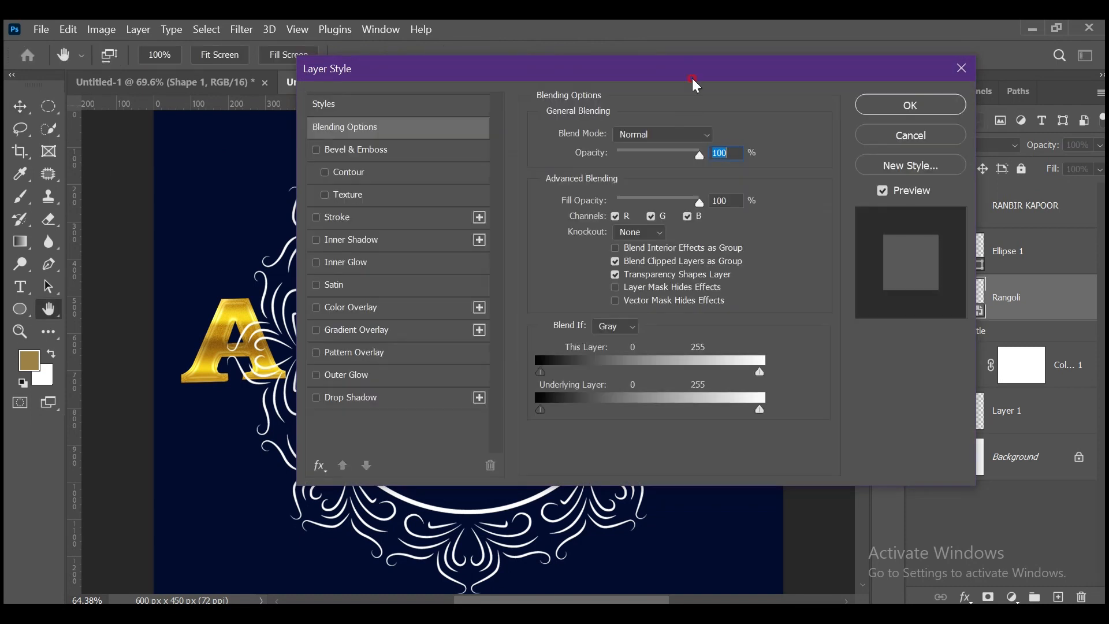
left_click_drag(692, 78, 1014, 183)
left_click(734, 459)
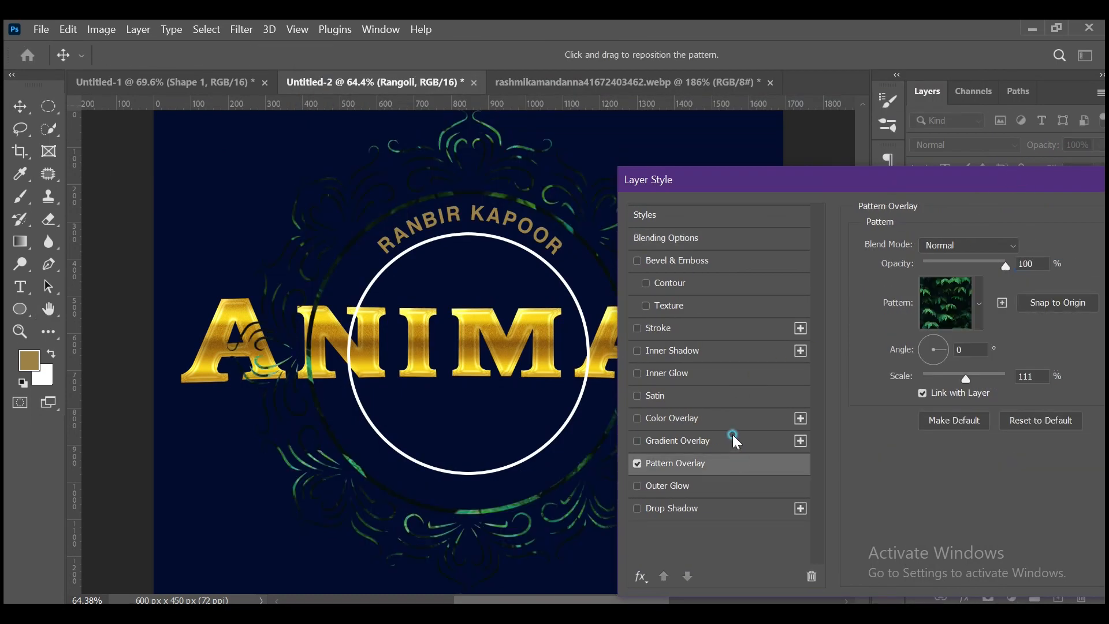
left_click(732, 441)
left_click(637, 463)
left_click(959, 291)
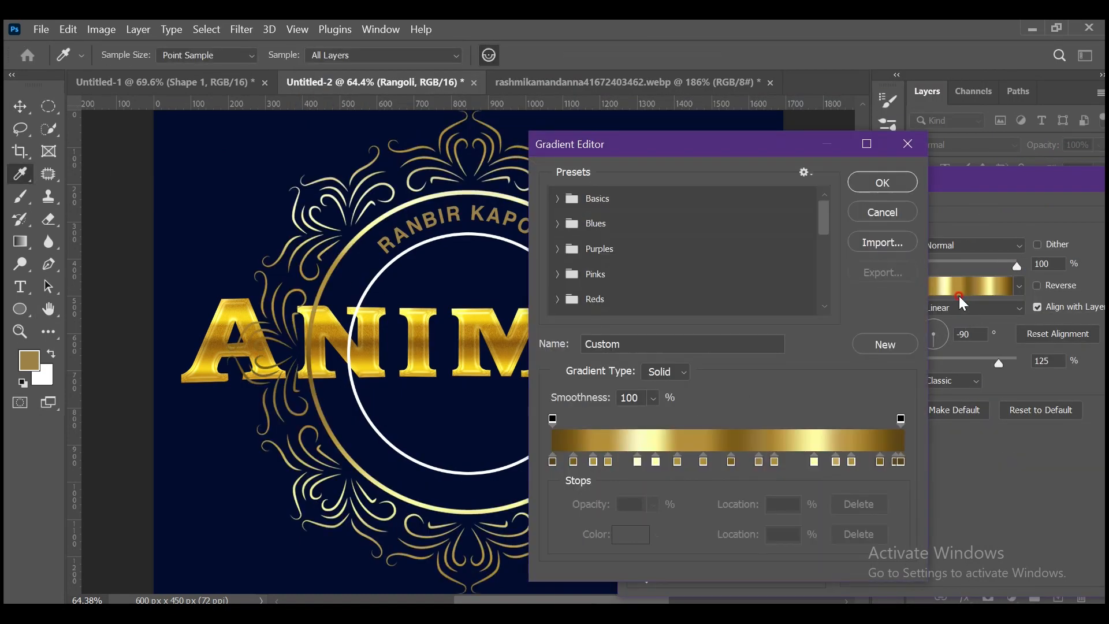
left_click(889, 186)
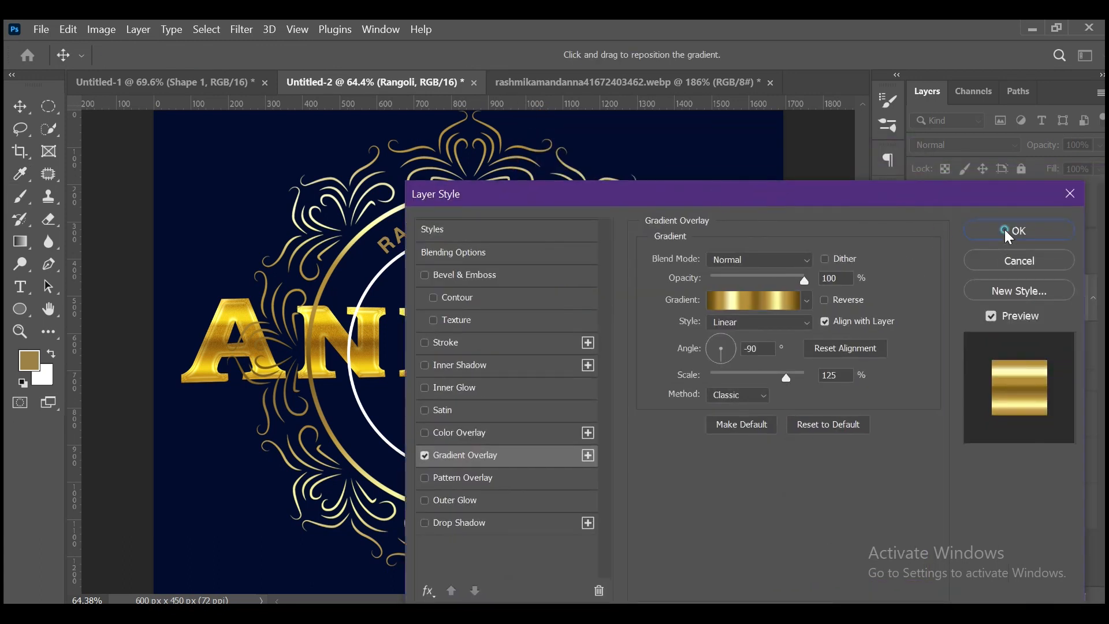
left_click(1005, 231)
Lower the Rangoli layer's opacity to 70%.
type("80")
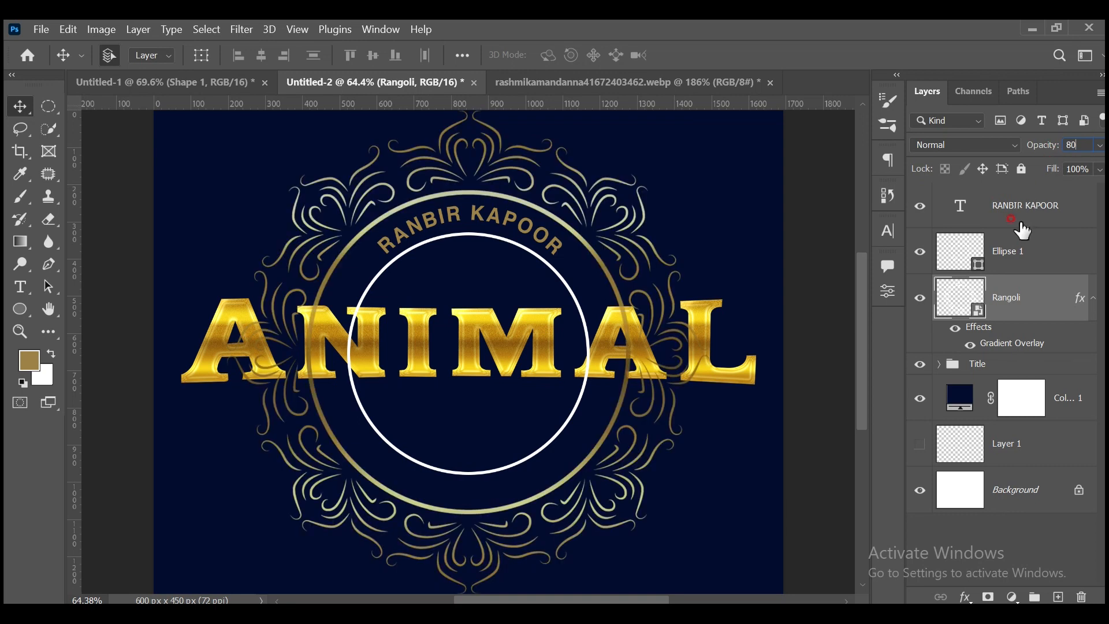
left_click(1037, 532)
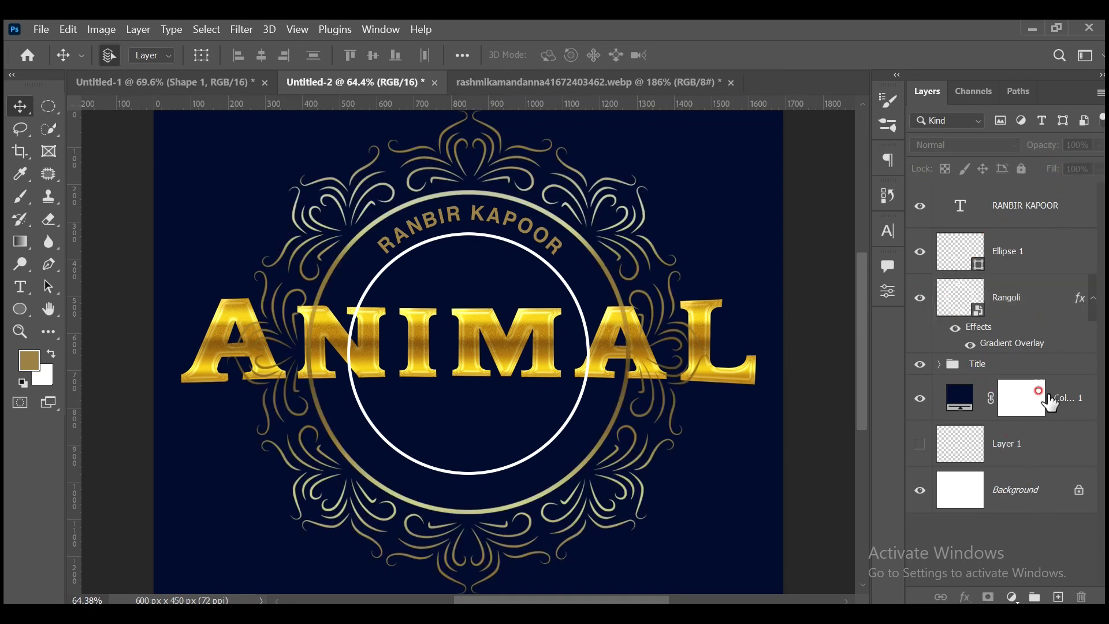
left_click(1037, 291)
type("70")
left_click(1025, 539)
Duplicate the Rangoli layer and enlarge the copy about its centre to about 1836 px wide.
left_click(1031, 302)
key("ctrl+j")
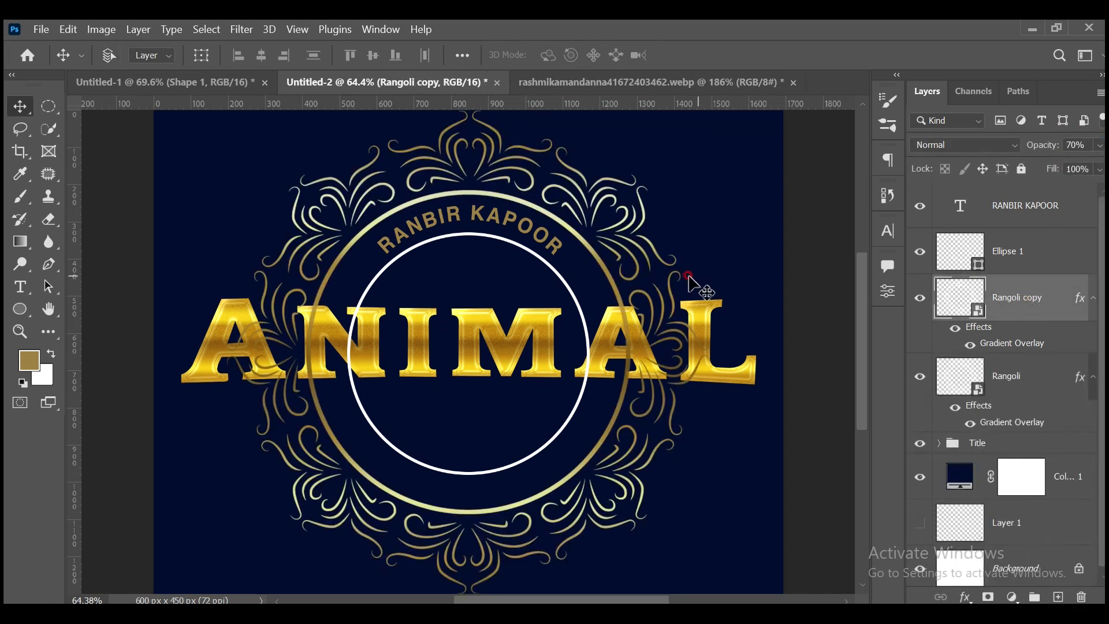
key("ctrl+t")
left_click_drag(782, 350, 815, 359)
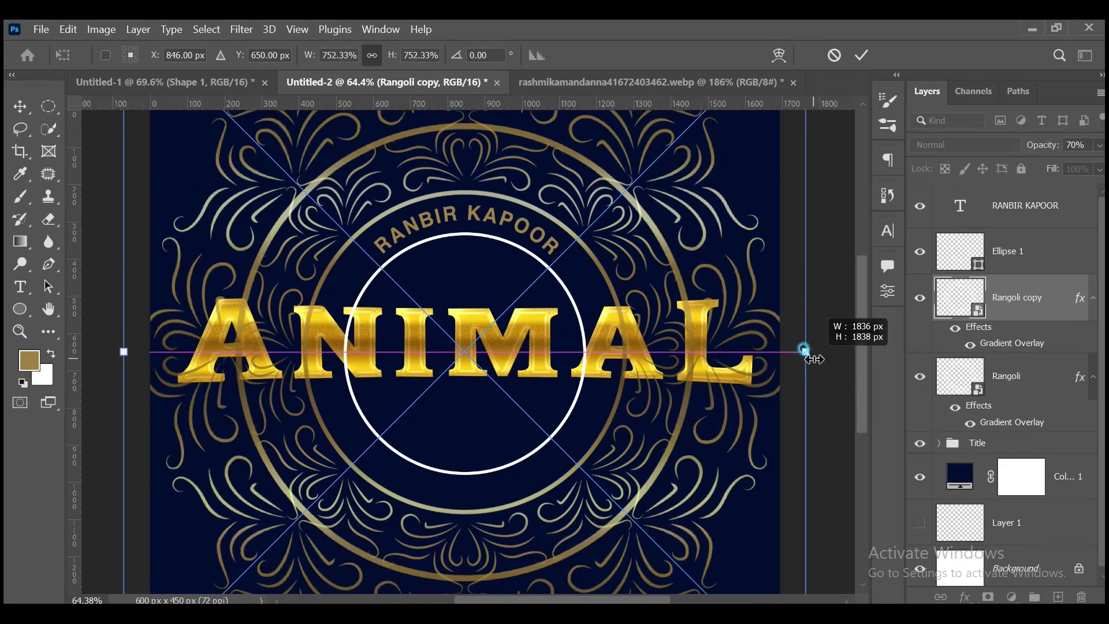
left_click(862, 55)
Mask out the enlarged rangoli copy's ring and everything inside it using a circular selection, with the other layers temporarily hidden.
left_click(920, 443)
left_click(48, 106)
left_click_drag(353, 167, 582, 404)
left_click_drag(487, 335, 704, 283)
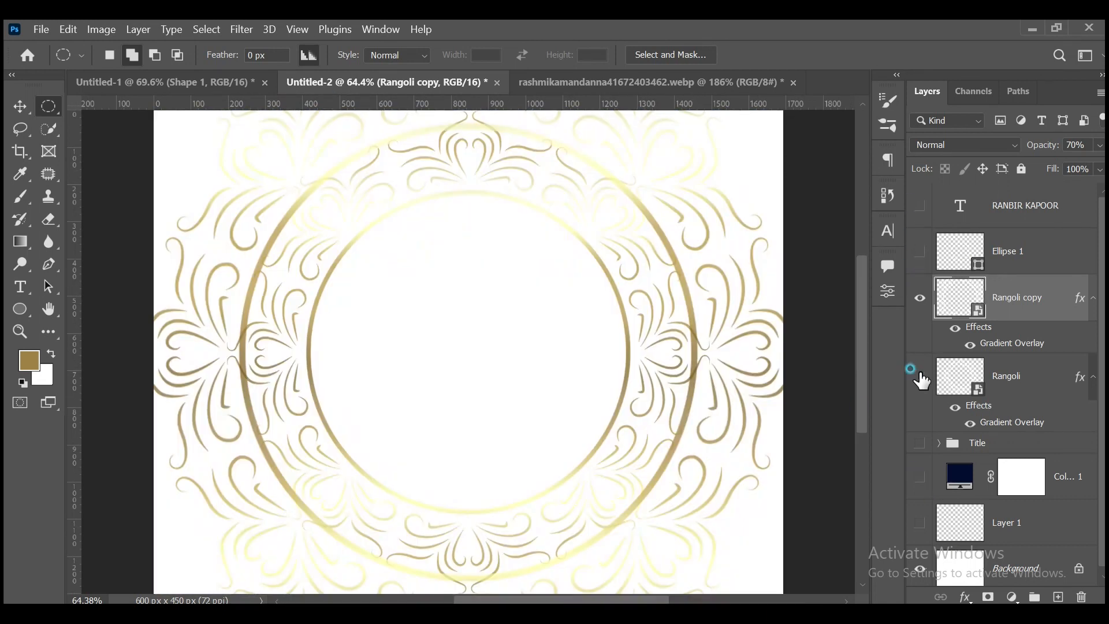
left_click(920, 376)
left_click_drag(352, 164, 693, 575)
key("Delete")
key("Return")
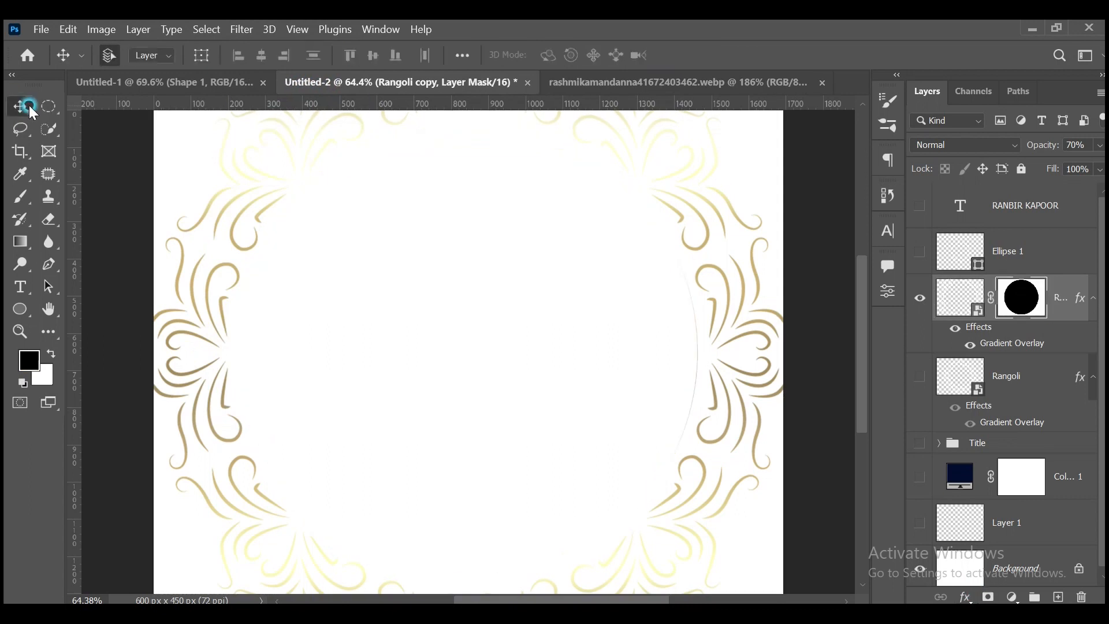
scroll(973, 311, "down", 1)
left_click_drag(915, 465, 915, 373)
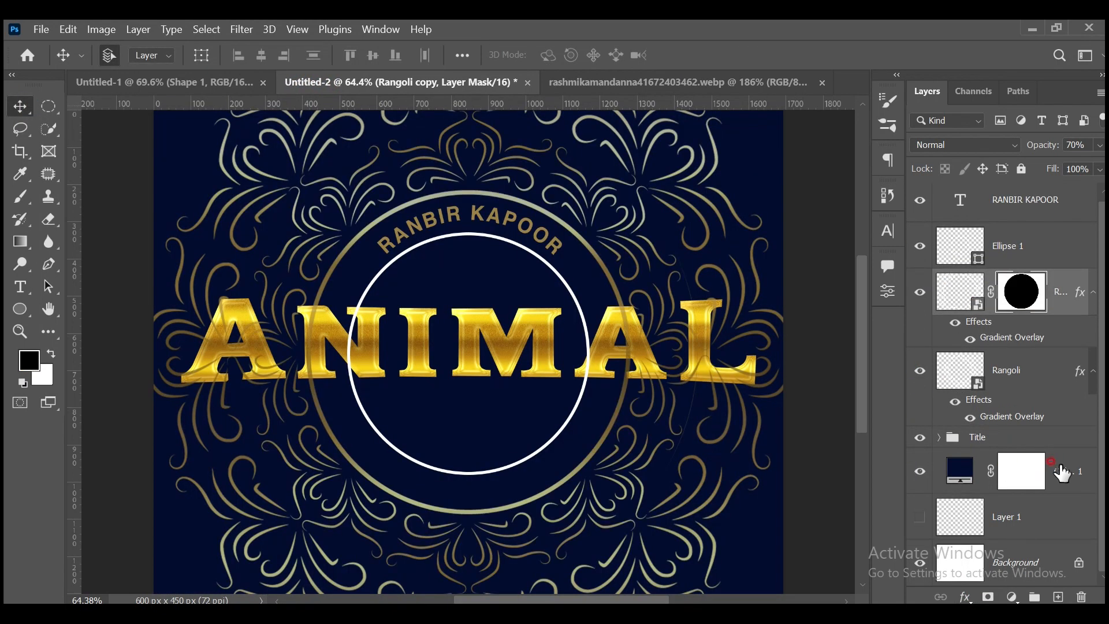
Scale the masked rangoli copy up to about 102.7%, about 1888 px wide, around its centre.
left_click(1063, 256)
left_click(959, 306)
key("ctrl+t")
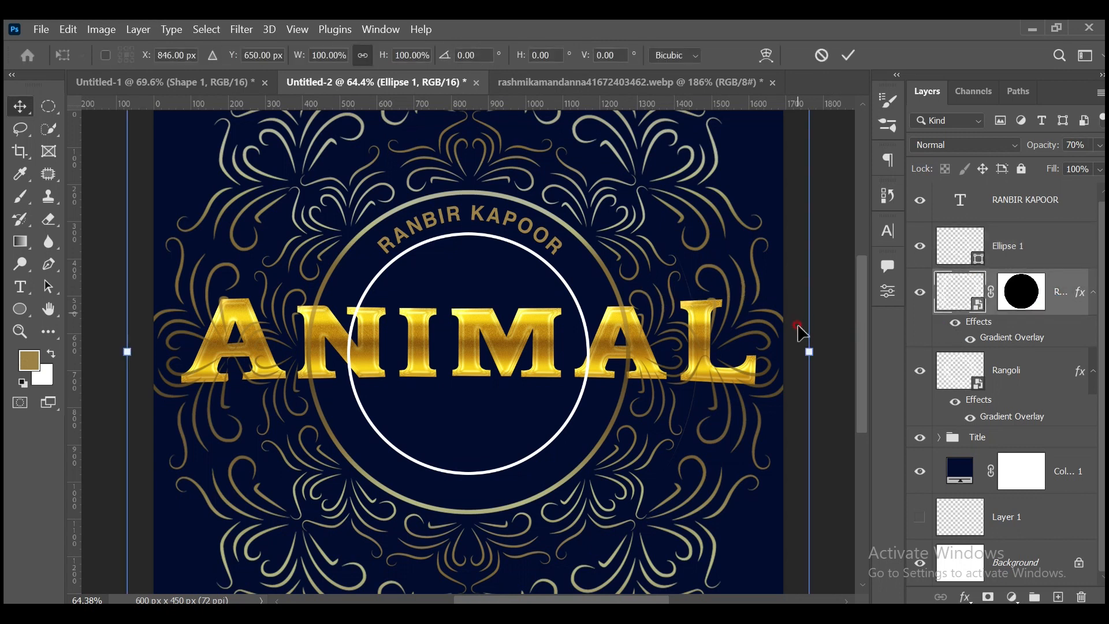
mouse_move(806, 350)
left_mouse_down()
mouse_move(841, 349)
mouse_move(837, 334)
mouse_move(818, 339)
left_mouse_up()
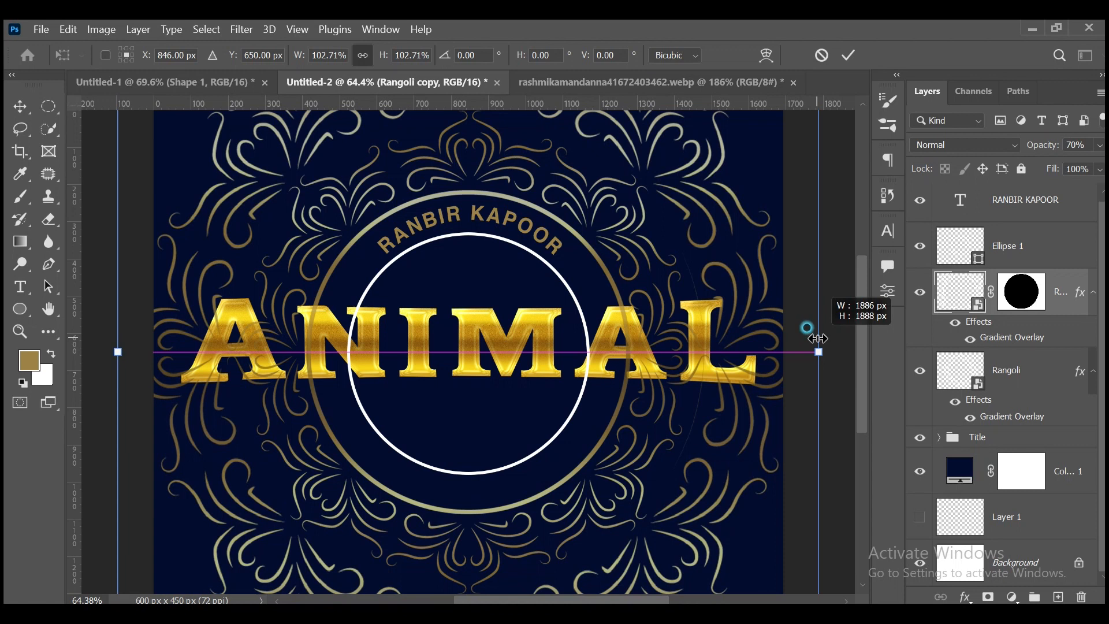
left_click(853, 56)
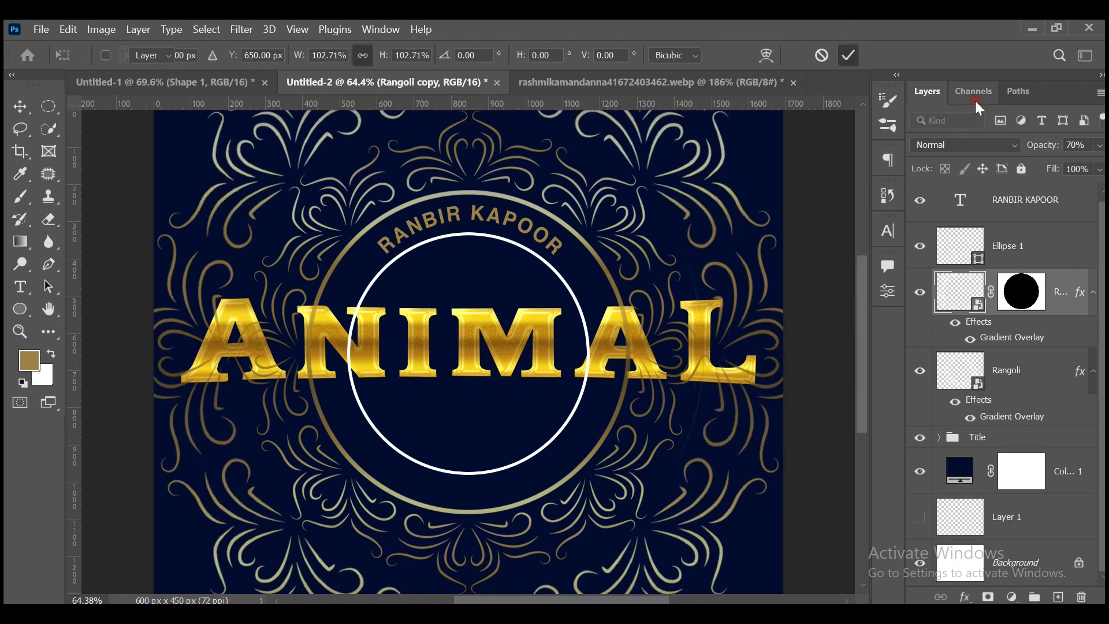
Lower the enlarged rangoli copy's opacity to 30% and compare it with the reference poster.
type("30")
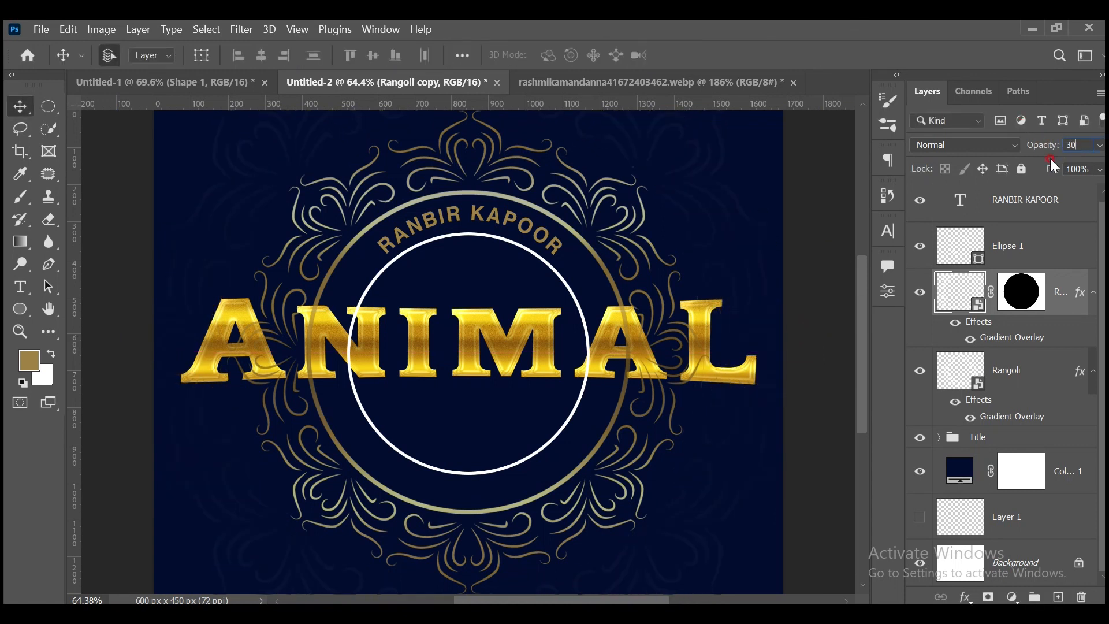
left_click(615, 84)
left_click(357, 88)
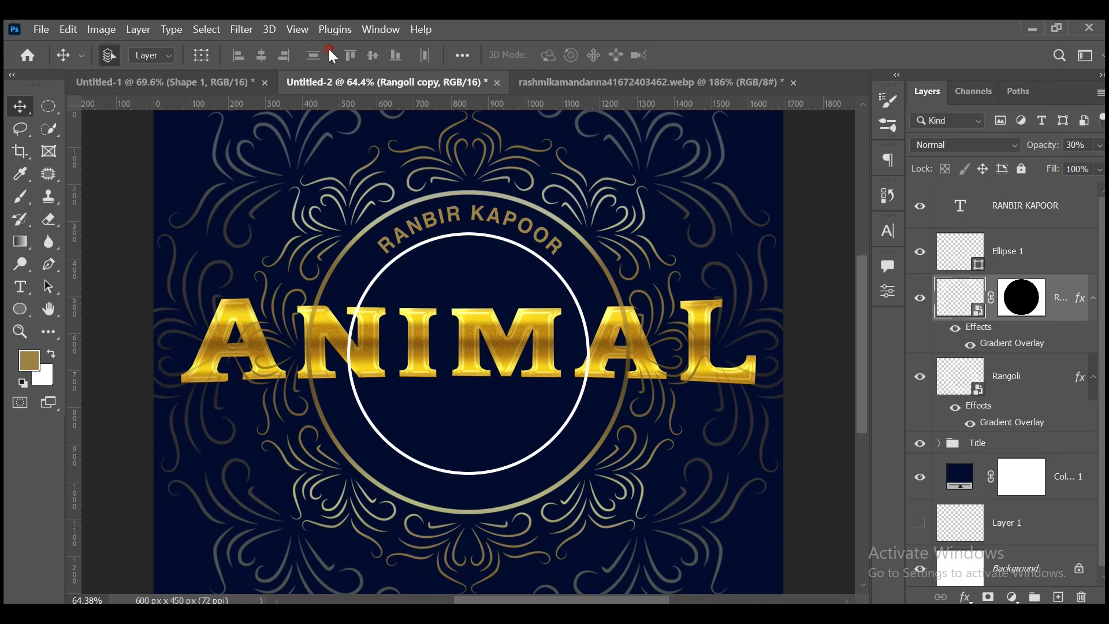
Apply a Gaussian Blur to the enlarged rangoli copy so the background ornament looks slightly soft.
left_click(243, 29)
mouse_move(335, 234)
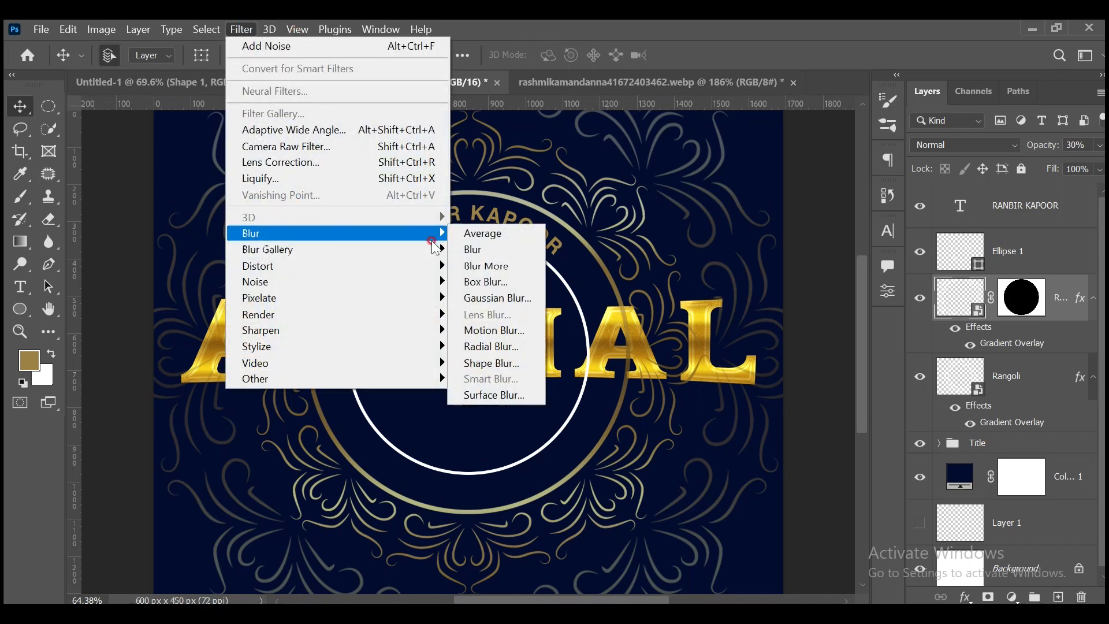
left_click(472, 299)
left_click(892, 220)
left_click(980, 165)
left_click(12, 103)
Move the Title group to the top of the layer stack, in front of the rings and ornament.
left_click_drag(1043, 502, 1021, 213)
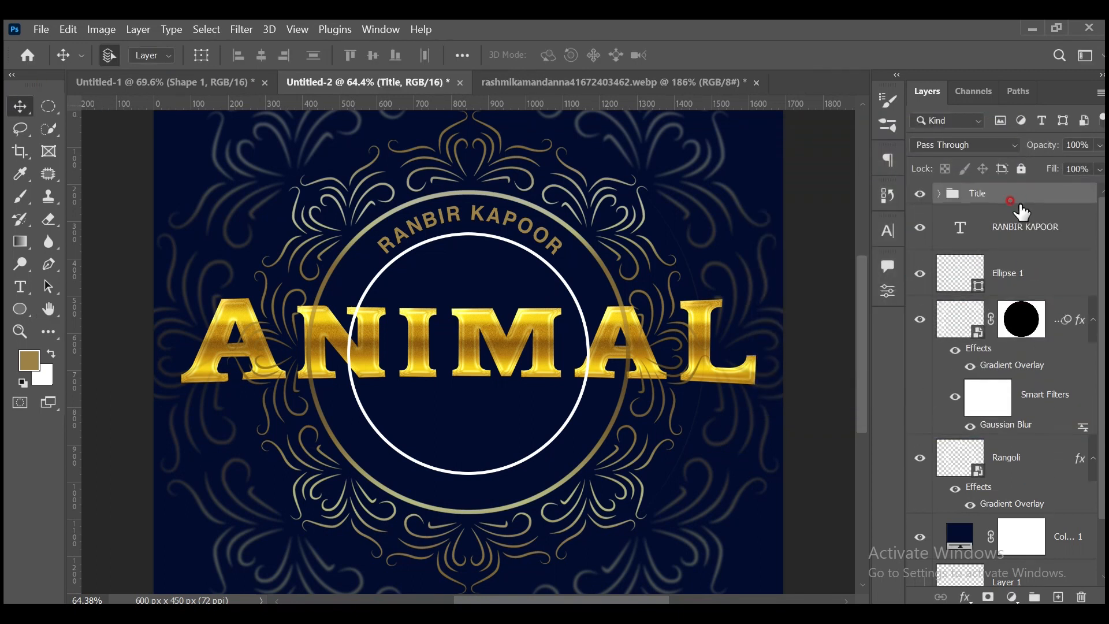
left_click(104, 29)
mouse_move(240, 29)
left_click(708, 166)
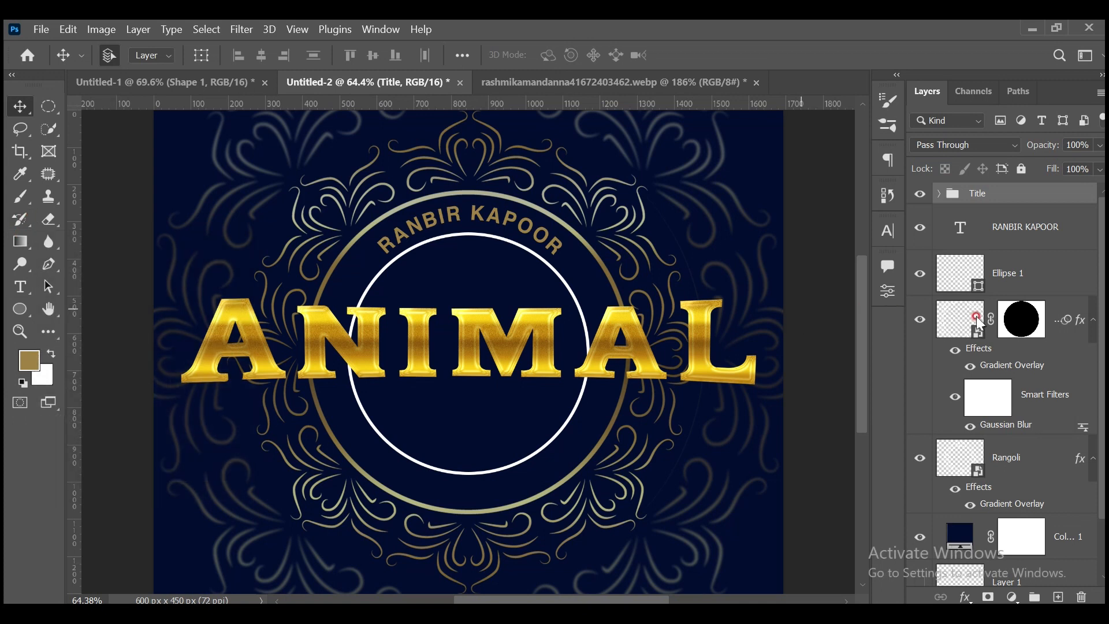
Give the inner circle, Ellipse 1, a Color Overlay in a muted olive gold sampled from the rangoli ornament.
left_click(1057, 286)
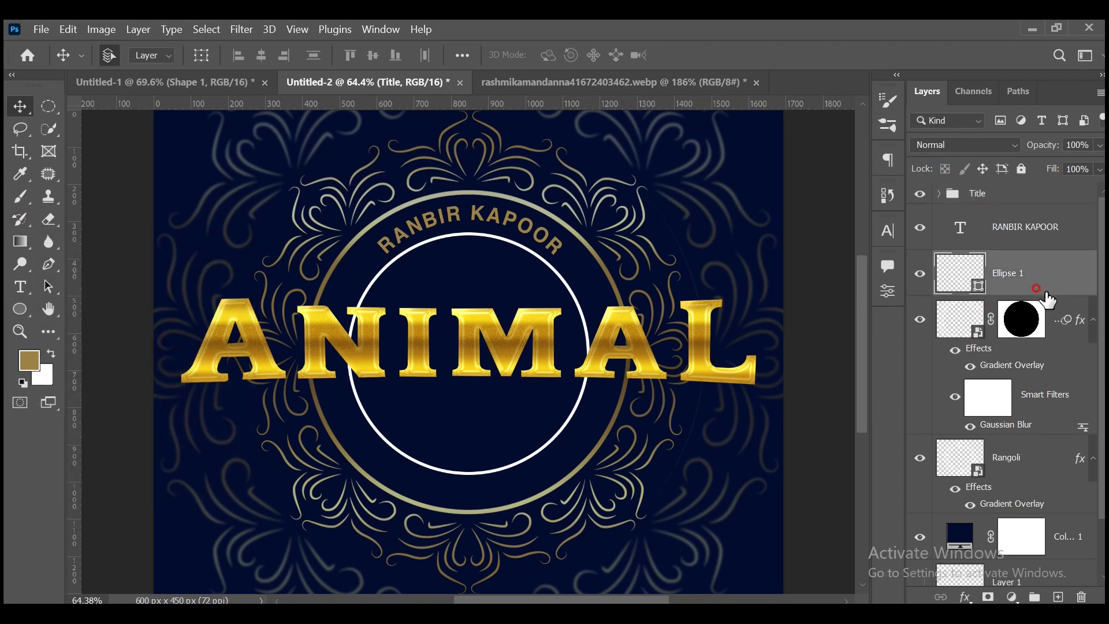
double_click(1040, 286)
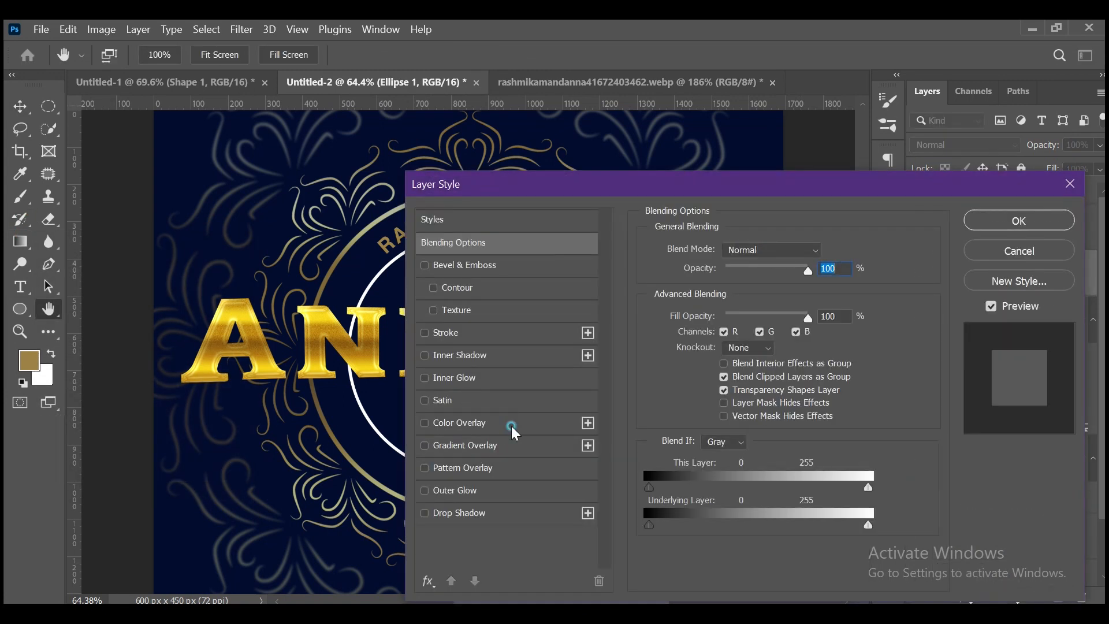
left_click(513, 427)
left_click(827, 252)
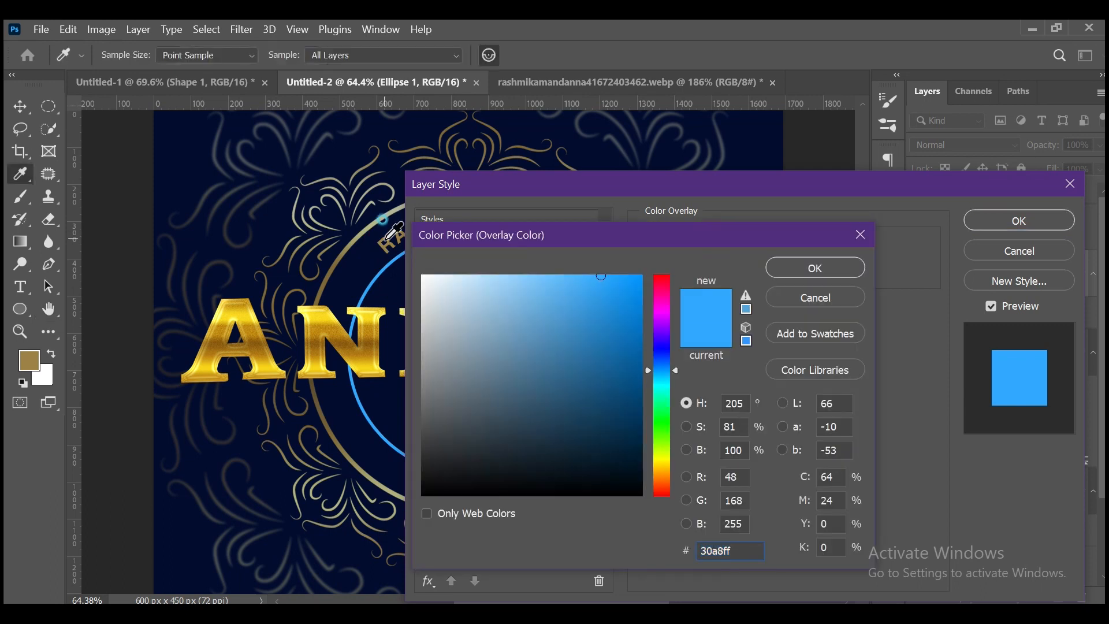
left_click(370, 207)
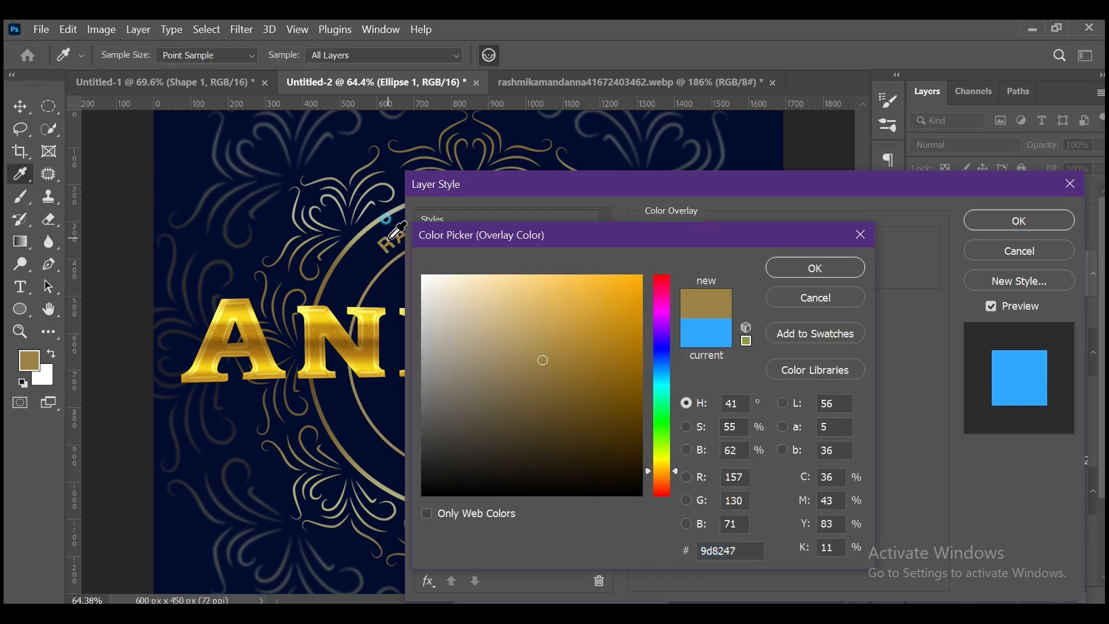
left_click(351, 240)
left_click(833, 269)
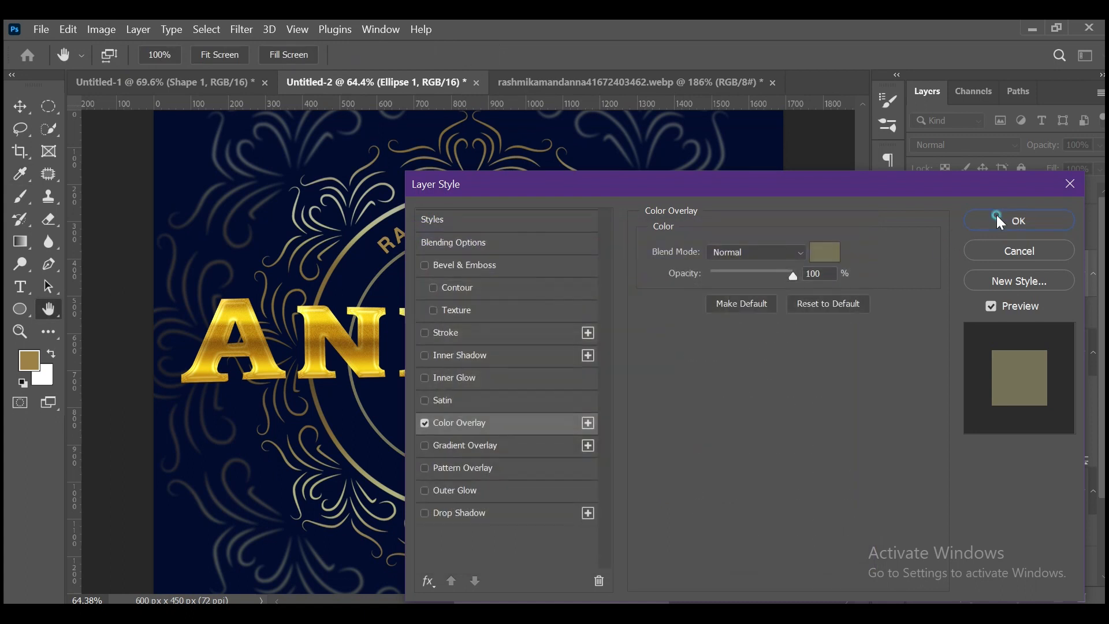
left_click(1001, 221)
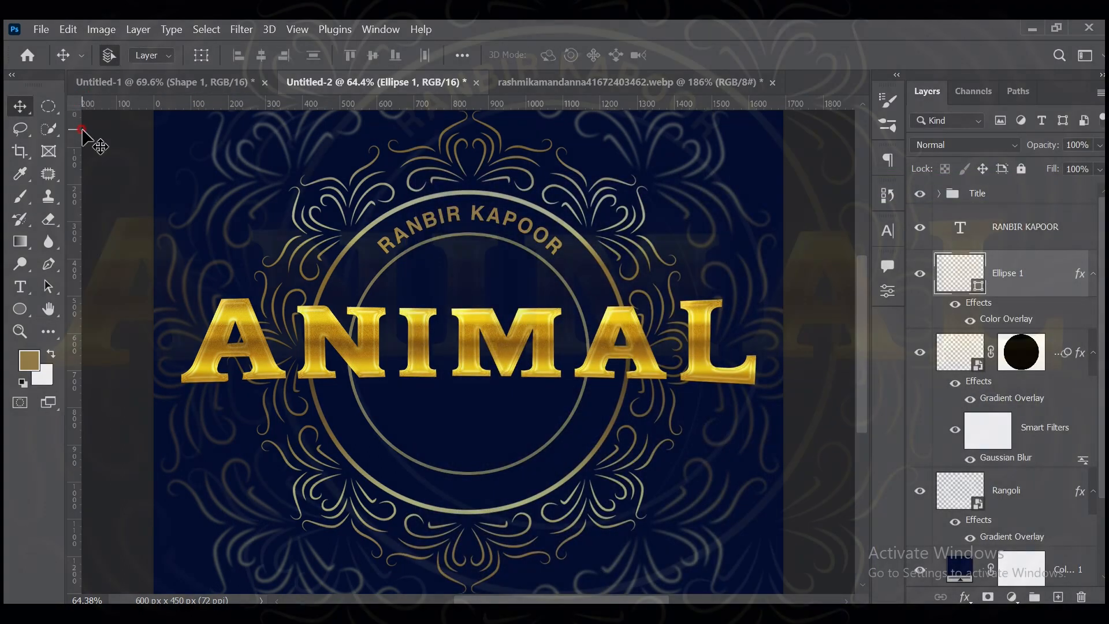